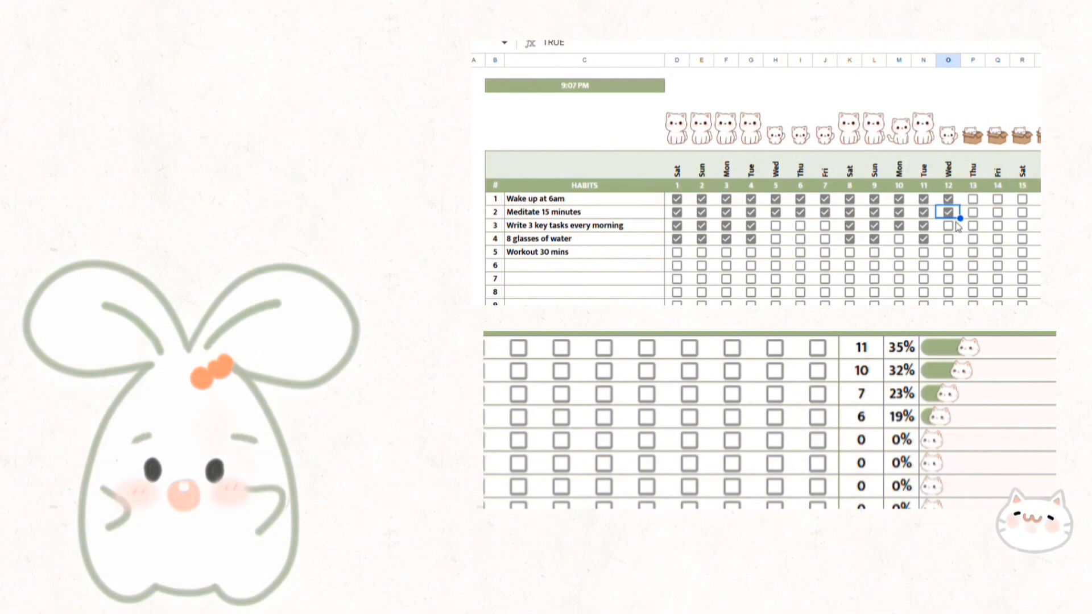
{"action": "left_click", "coordinate": [948, 225]}
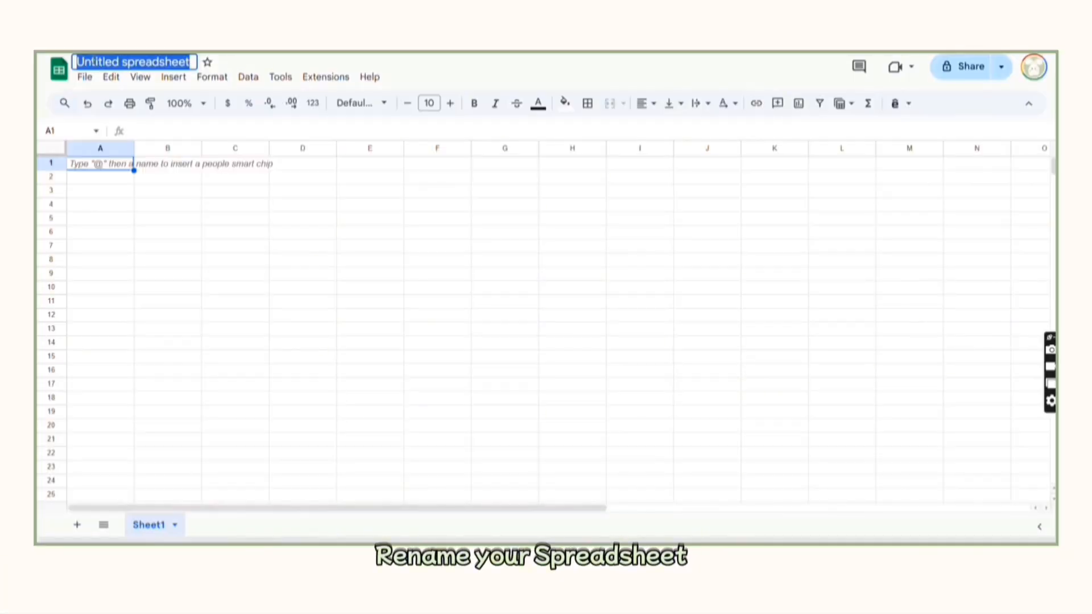
Rename the untitled spreadsheet as "Cute Habit Tracker - Cat".
{"action": "key", "text": "BackSpace"}
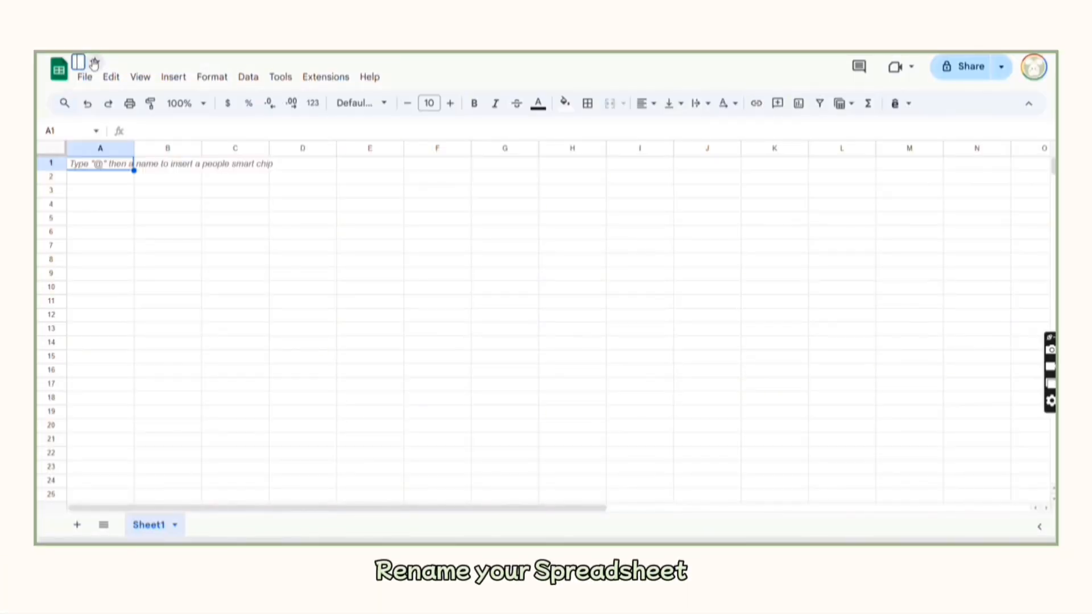
{"action": "type", "text": "Cute Habit"}
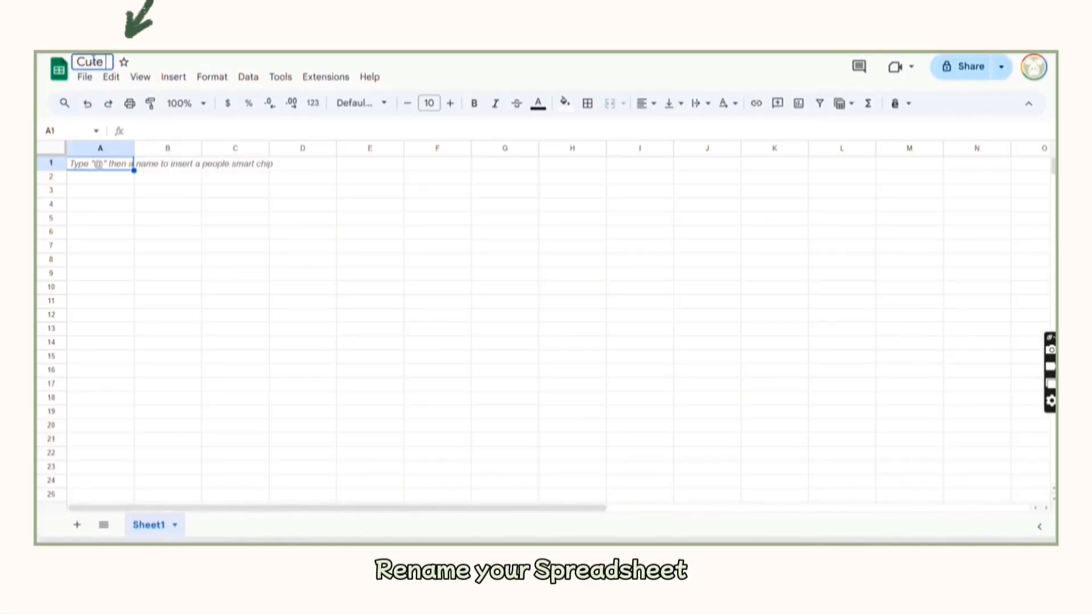
{"action": "type", "text": " T"}
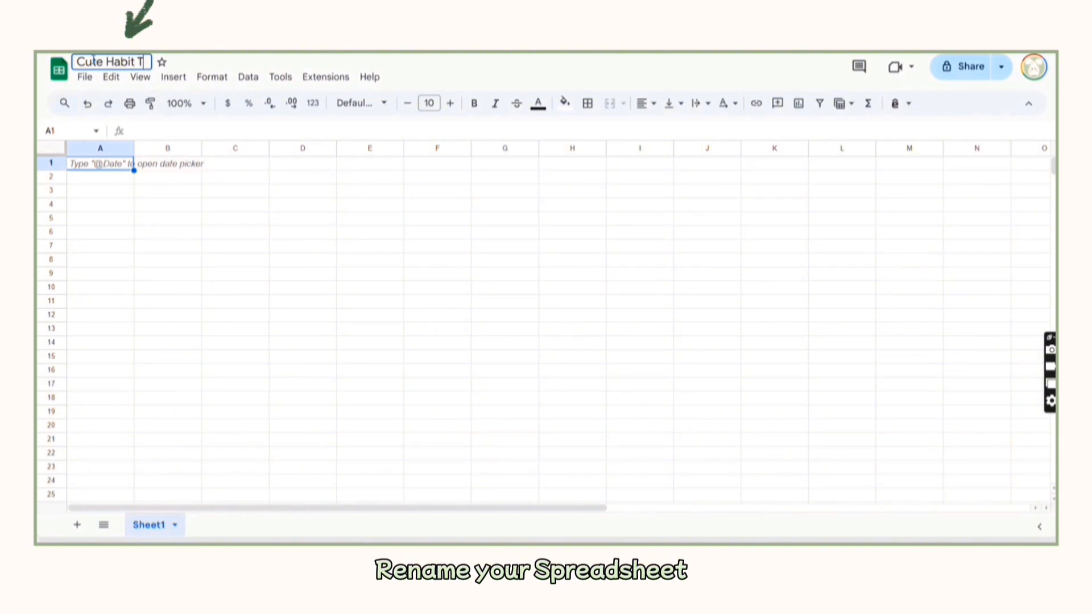
{"action": "type", "text": "racker - Cat"}
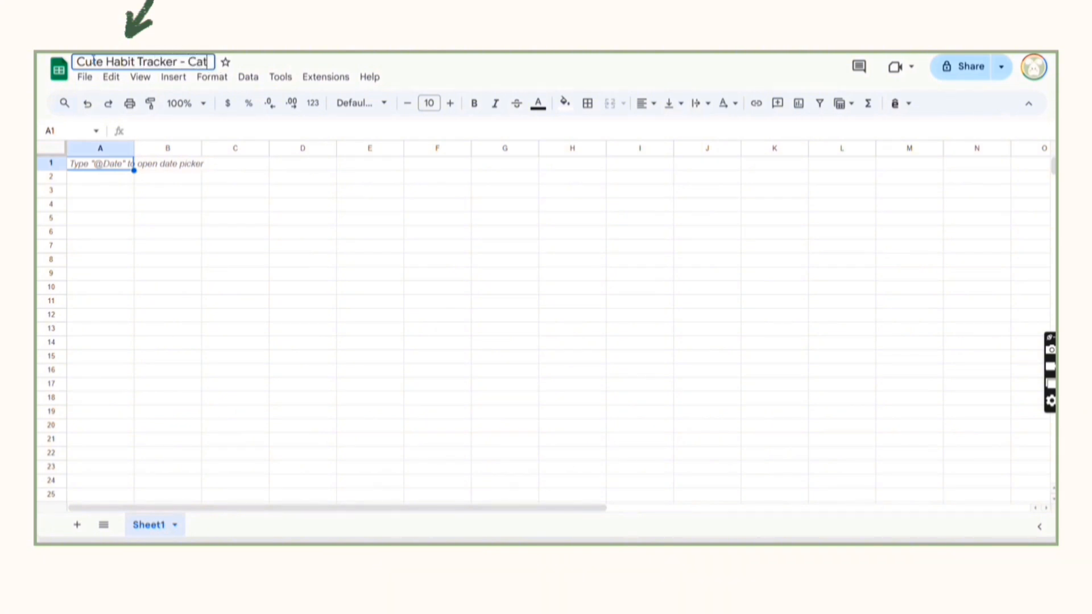
{"action": "key", "text": "Return"}
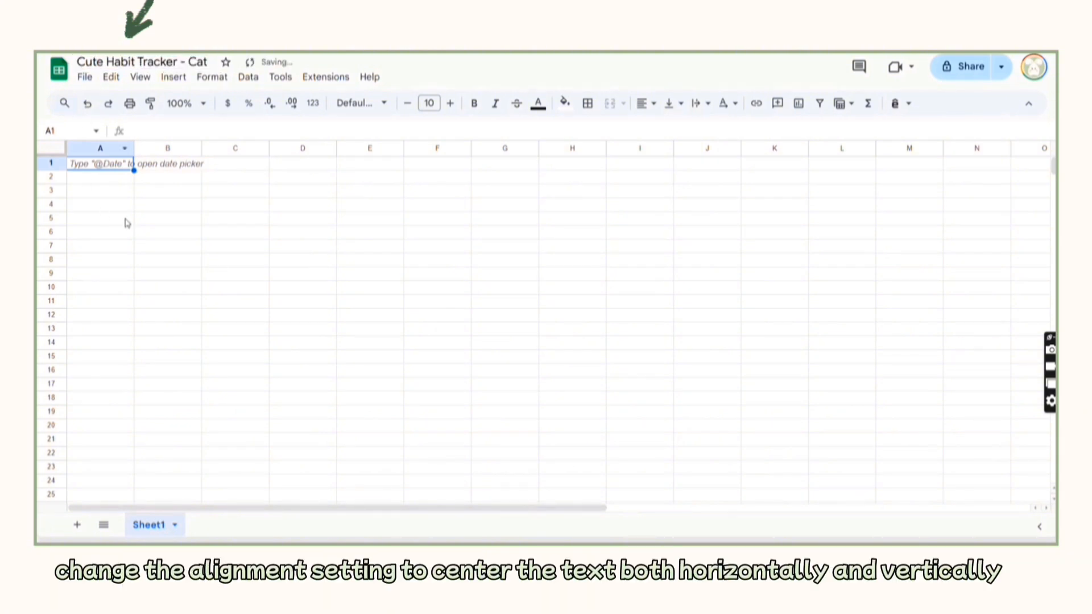
Set all cells of the sheet to centred horizontal alignment, middle vertical alignment and wrapped text.
{"action": "left_click", "coordinate": [124, 221]}
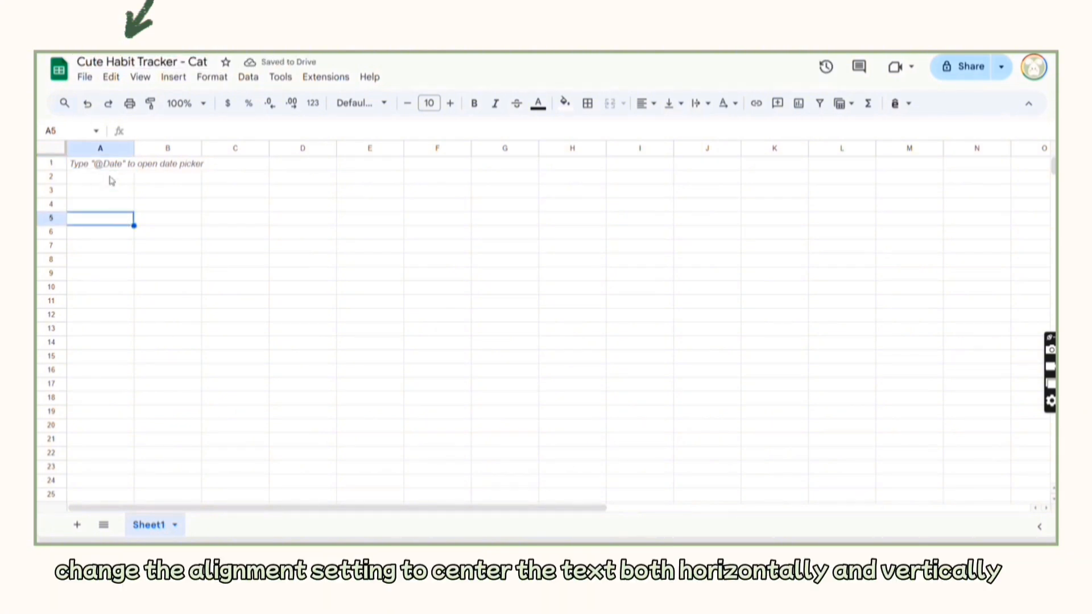
{"action": "left_click", "coordinate": [55, 149]}
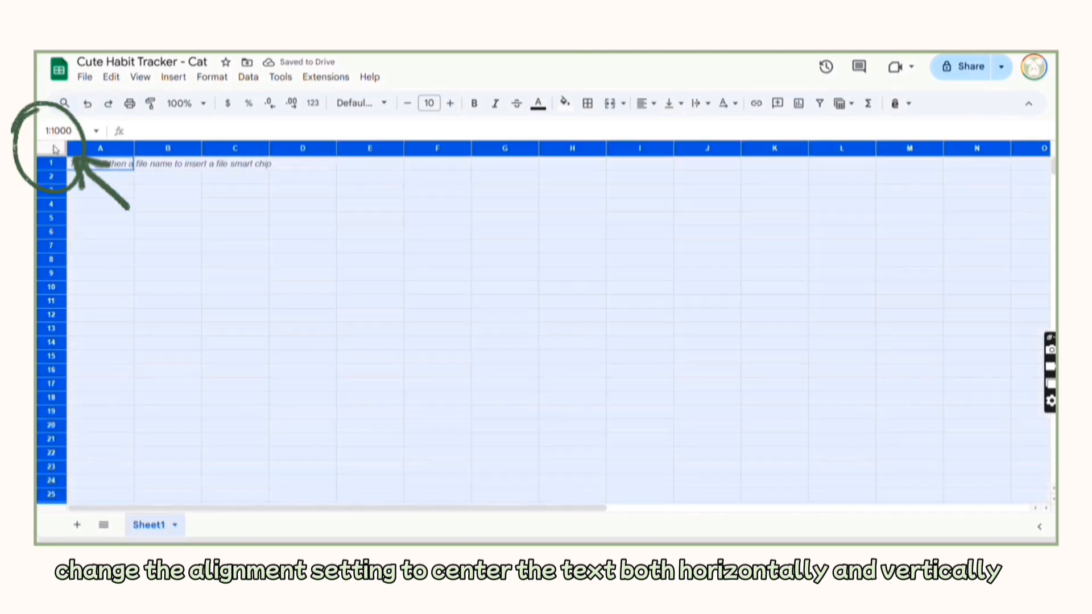
{"action": "left_click", "coordinate": [646, 103]}
{"action": "left_click", "coordinate": [666, 128]}
{"action": "left_click", "coordinate": [671, 103]}
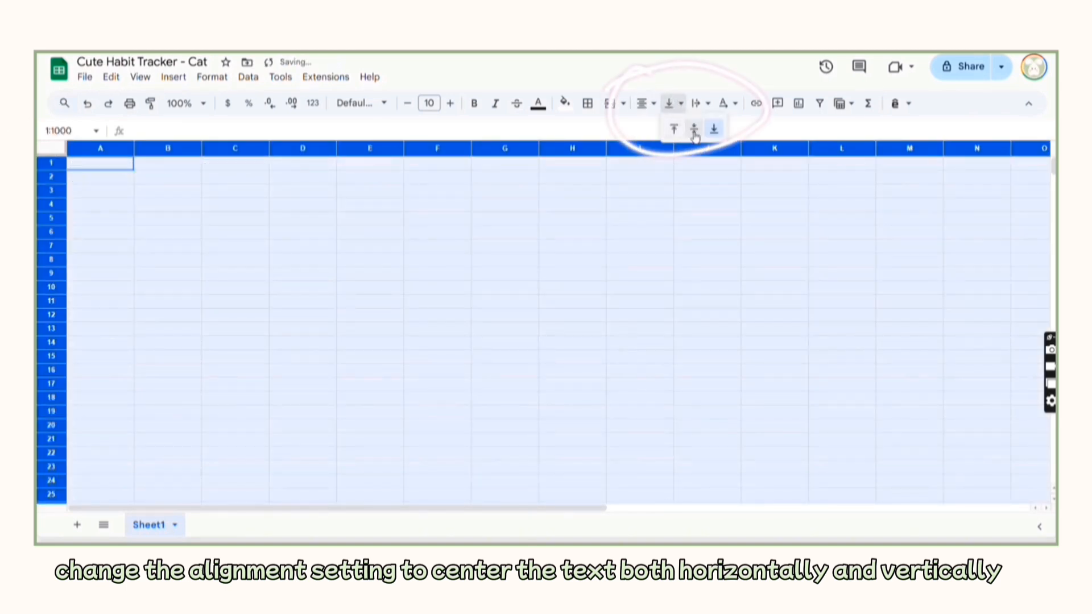
{"action": "left_click", "coordinate": [691, 129]}
{"action": "left_click", "coordinate": [697, 103]}
{"action": "left_click", "coordinate": [721, 128]}
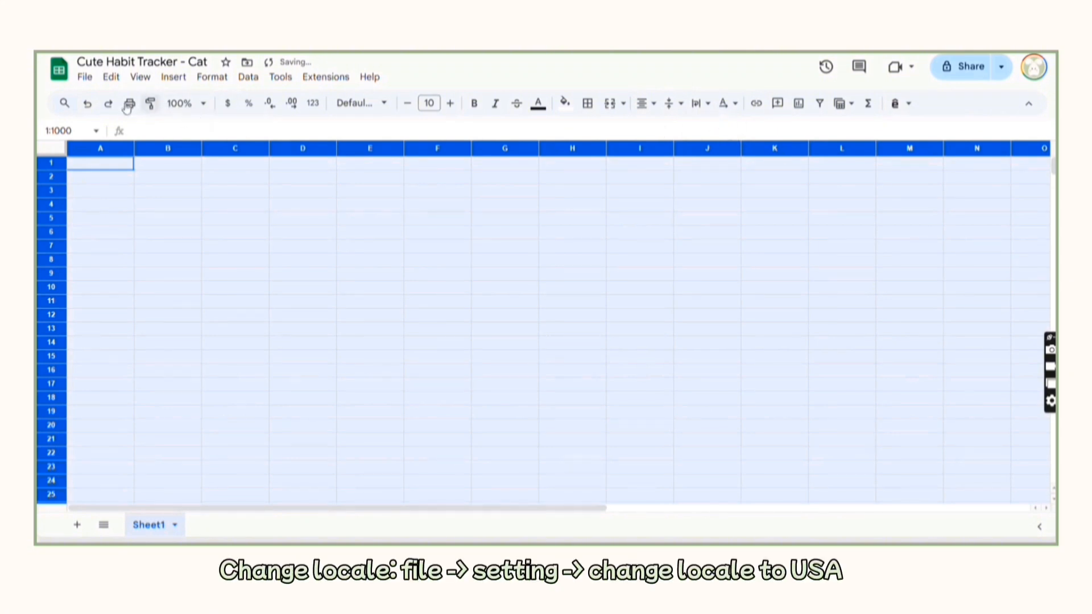
Set the spreadsheet's locale to United States, save the settings and reload the file.
{"action": "left_click", "coordinate": [83, 78]}
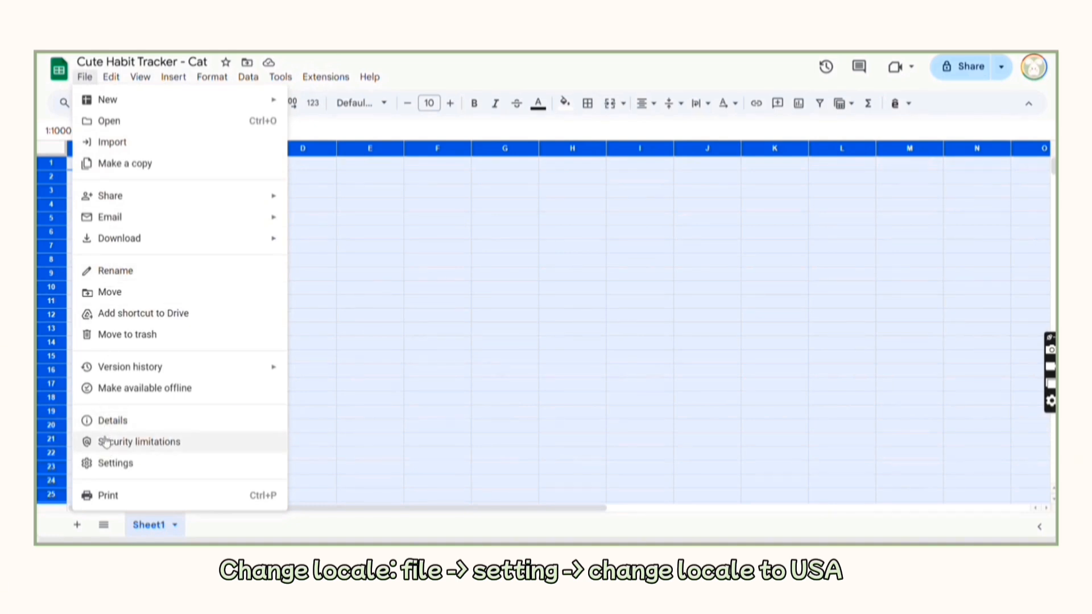
{"action": "left_click", "coordinate": [101, 464]}
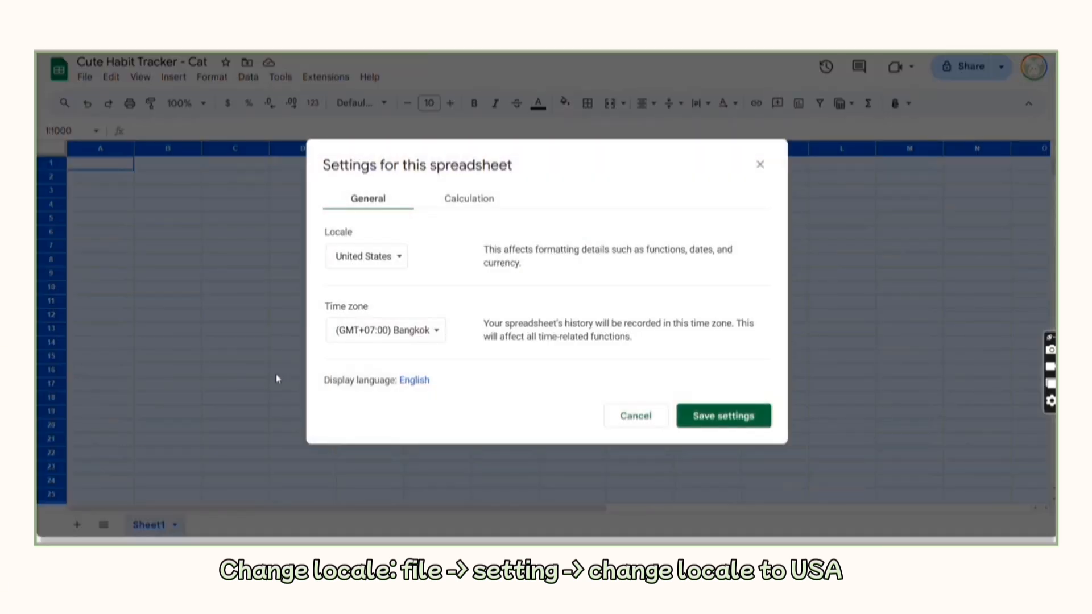
{"action": "left_click", "coordinate": [383, 256]}
{"action": "left_click", "coordinate": [508, 232]}
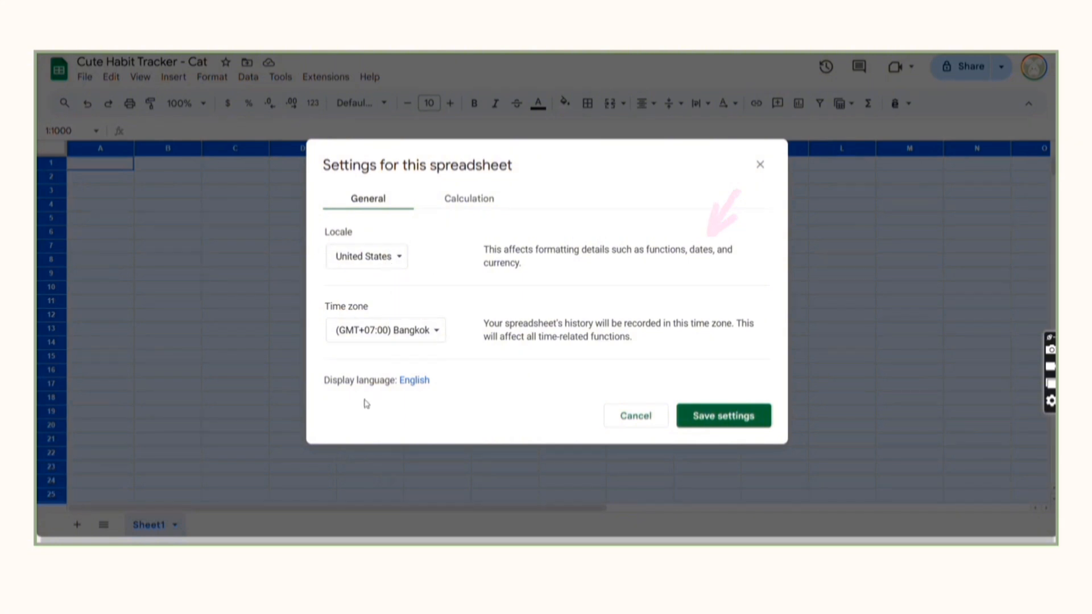
{"action": "left_click", "coordinate": [708, 420]}
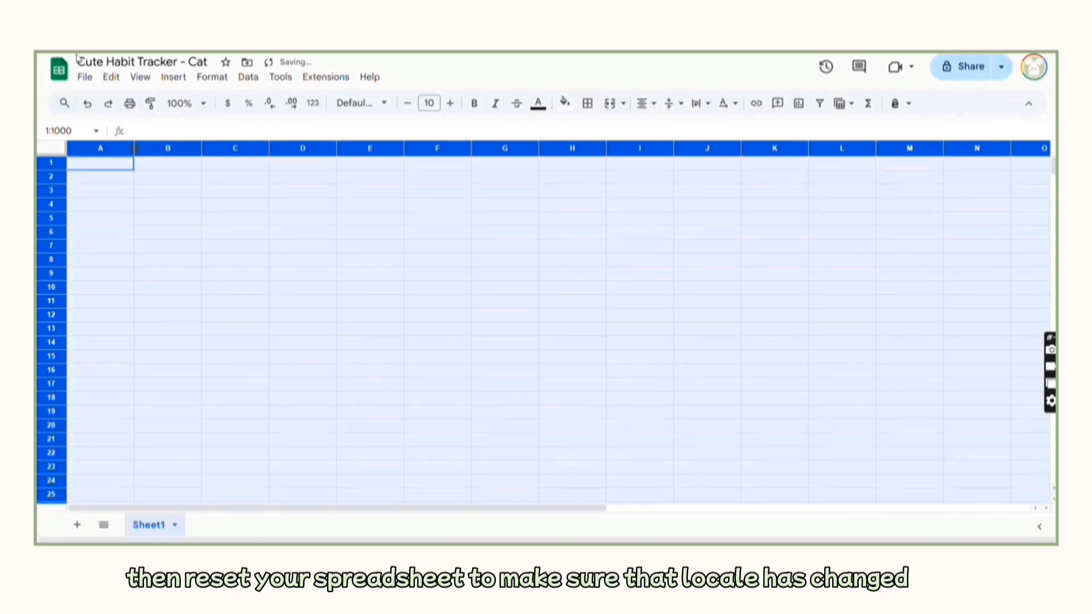
{"action": "key", "text": "F5"}
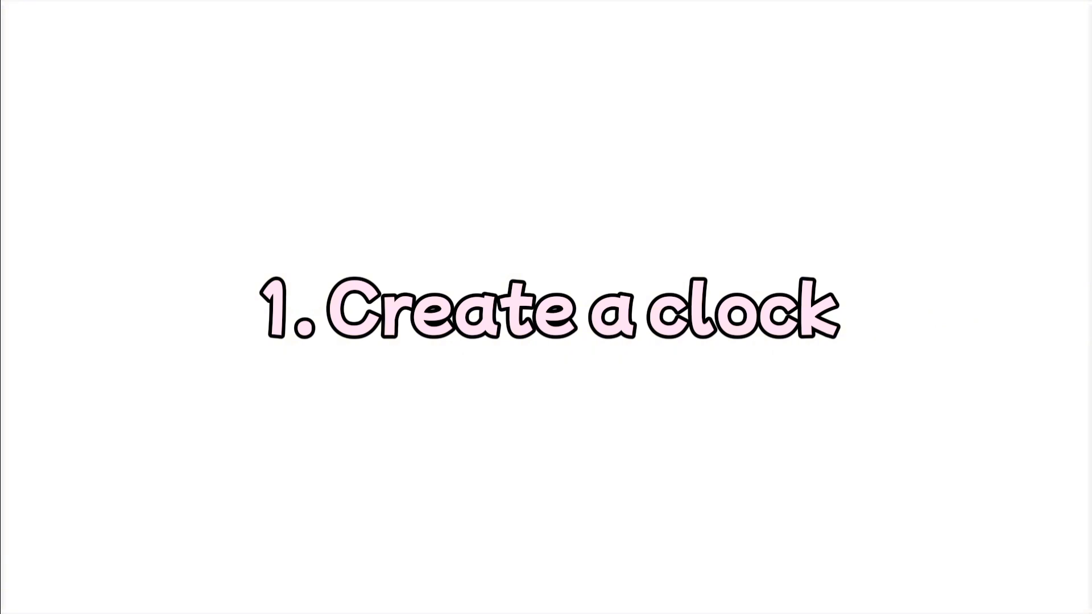
Merge cells B2:C2 and enter the formula =Now() in the merged cell.
{"action": "left_click_drag", "start_coordinate": [168, 177], "coordinate": [241, 185]}
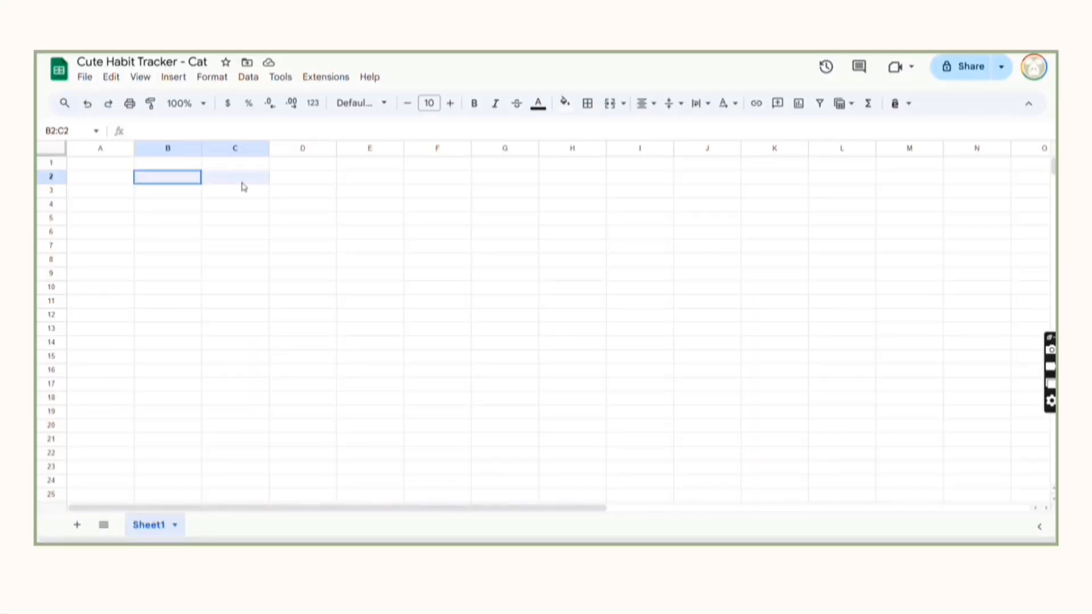
{"action": "left_click", "coordinate": [609, 103]}
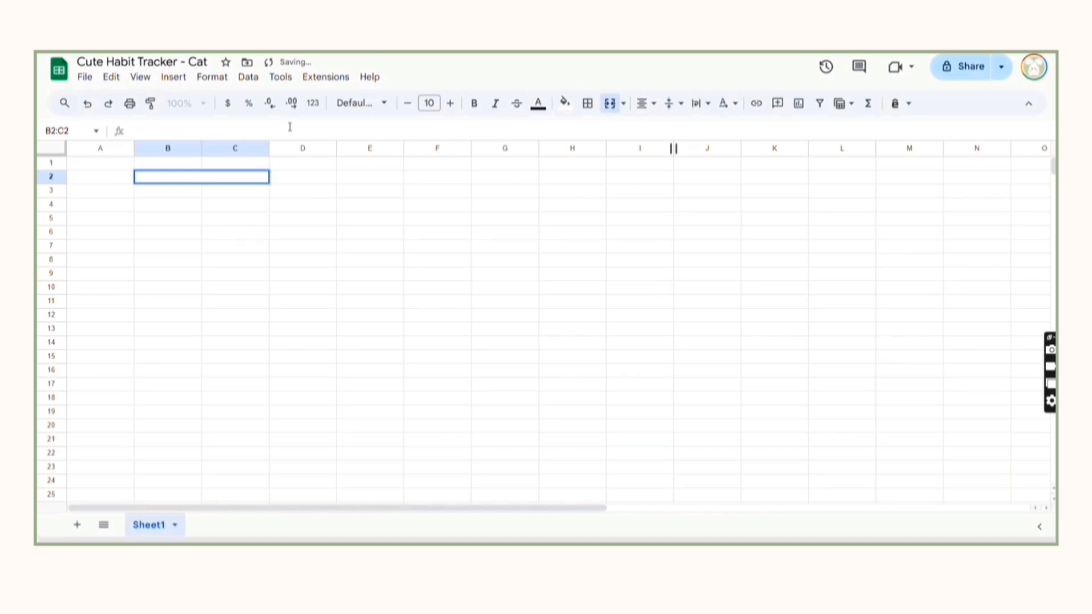
{"action": "type", "text": "=N"}
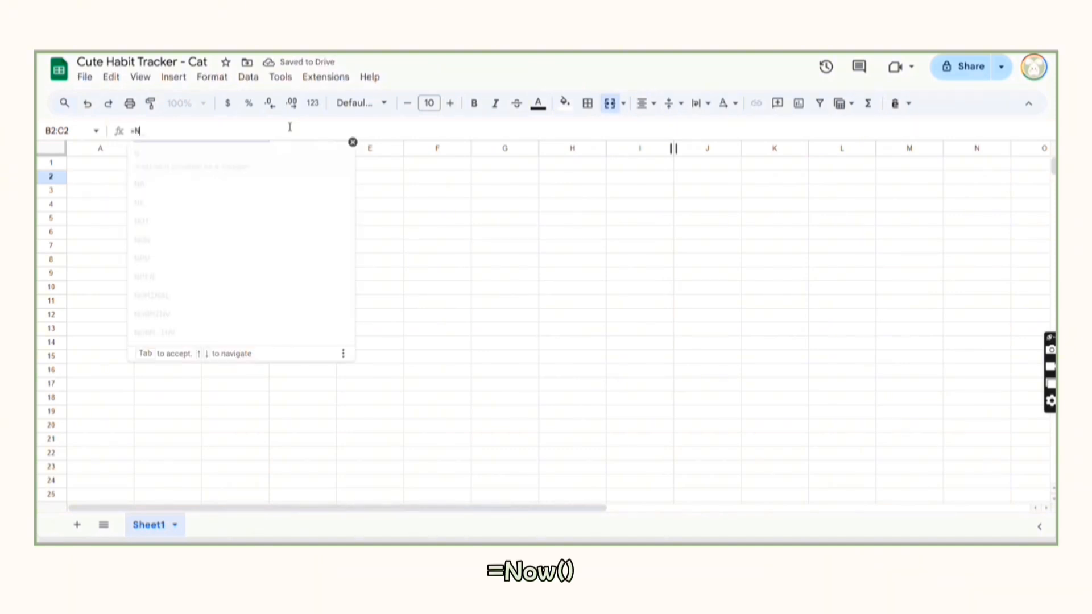
{"action": "type", "text": "ow()"}
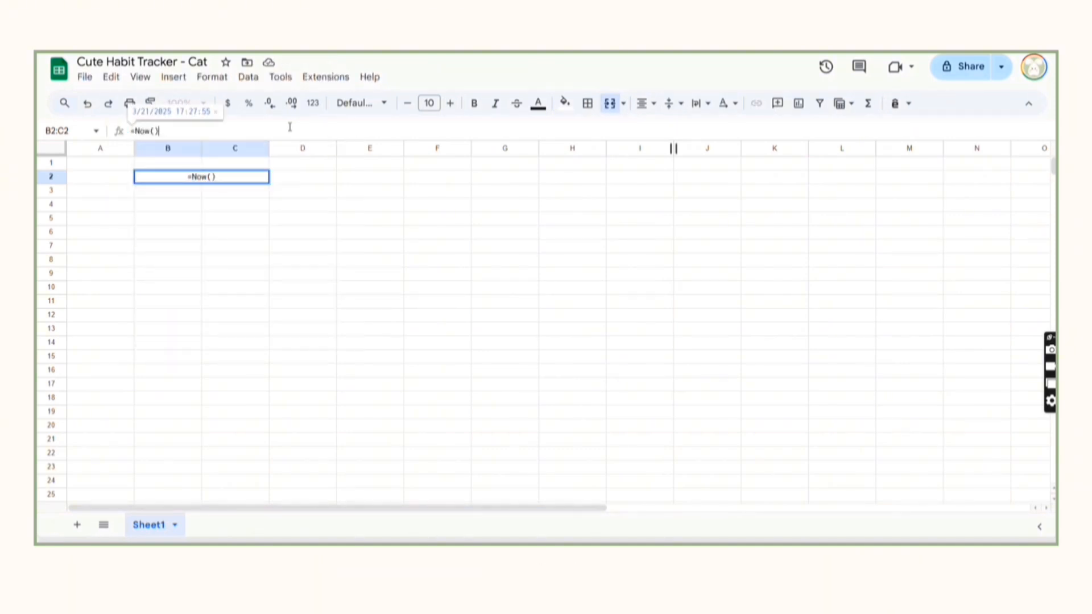
{"action": "key", "text": "Return"}
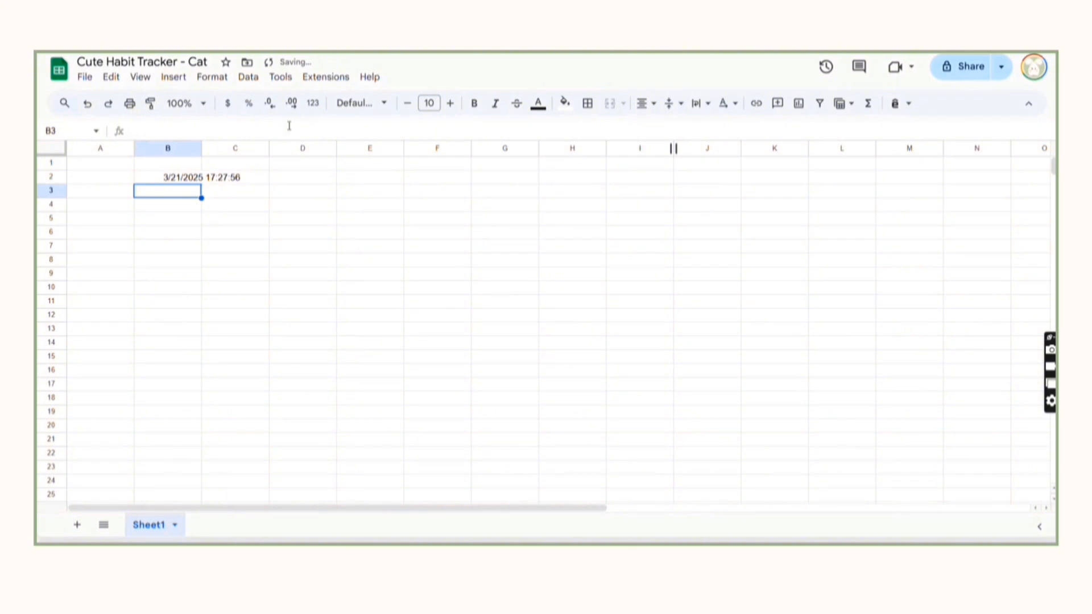
Apply the custom date and time format "1:25 PM" (hour, minute, AM/PM) to the merged cell B2:C2.
{"action": "left_click", "coordinate": [187, 180]}
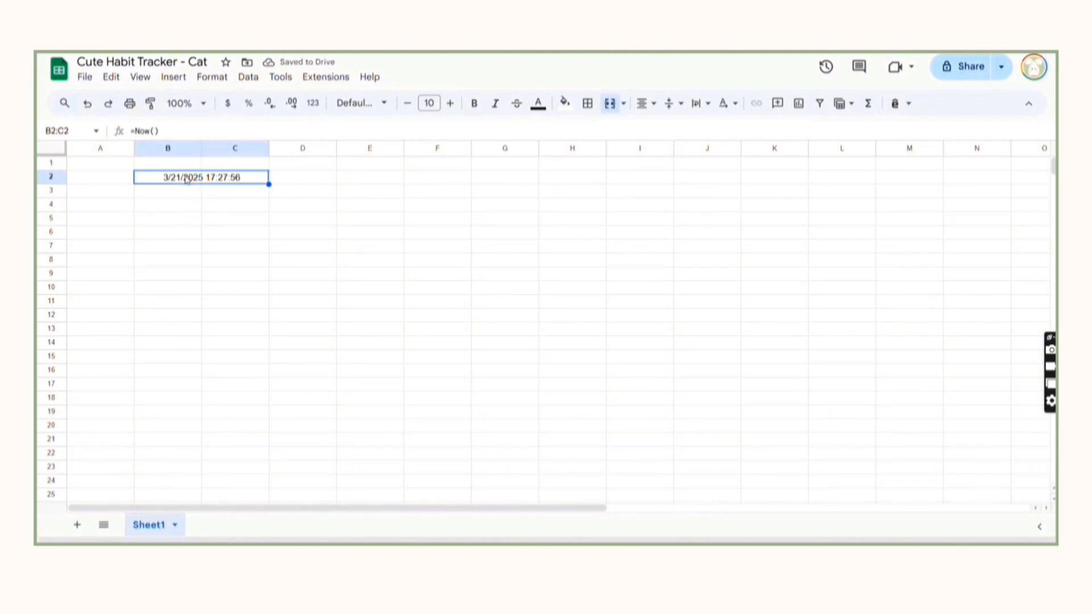
{"action": "left_click", "coordinate": [211, 77]}
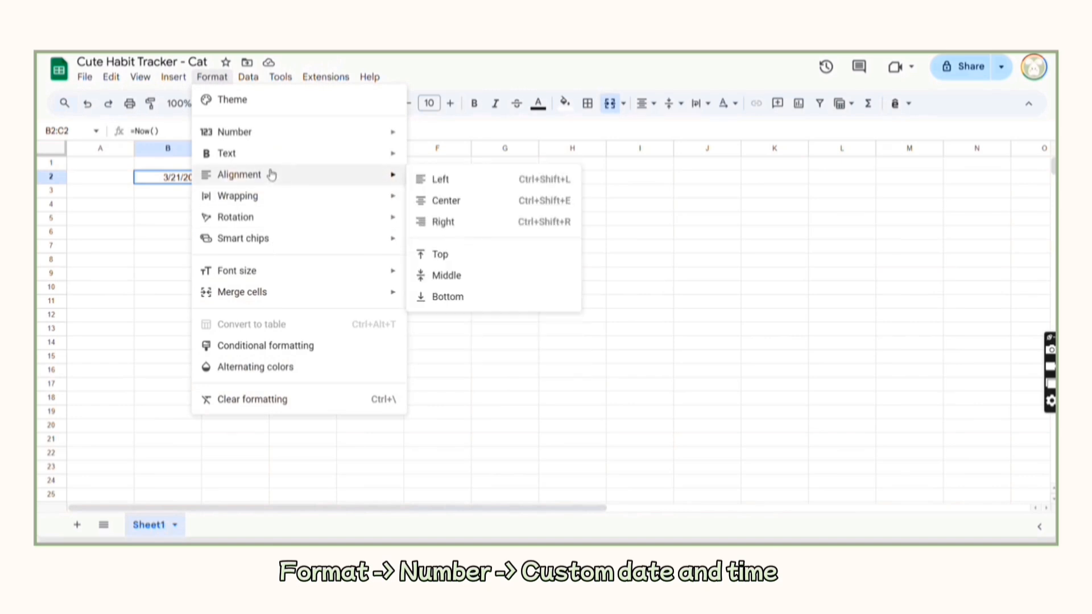
{"action": "mouse_move", "coordinate": [252, 196]}
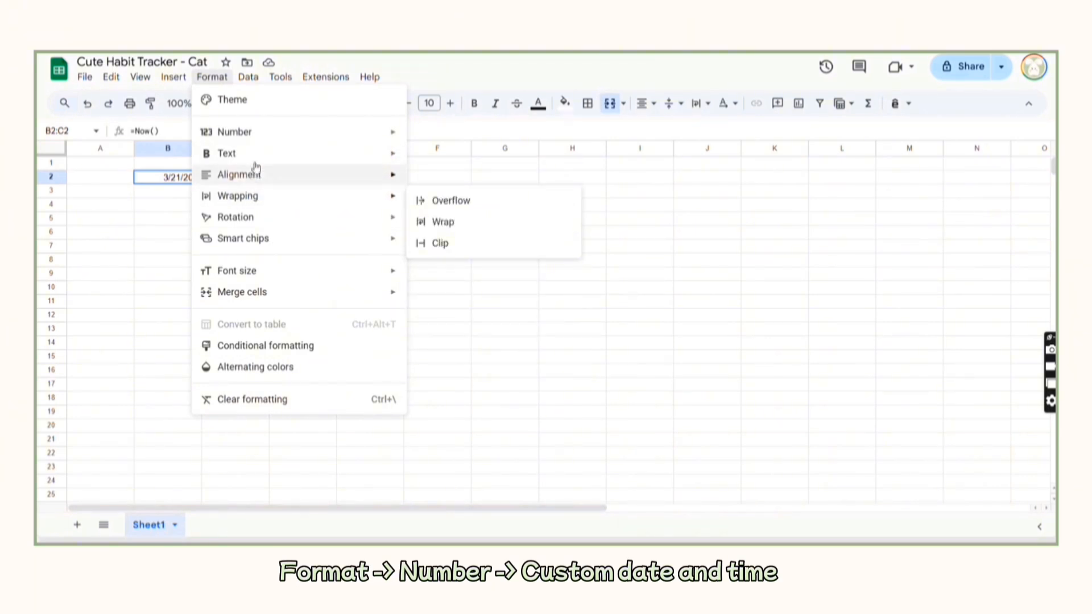
{"action": "mouse_move", "coordinate": [254, 135]}
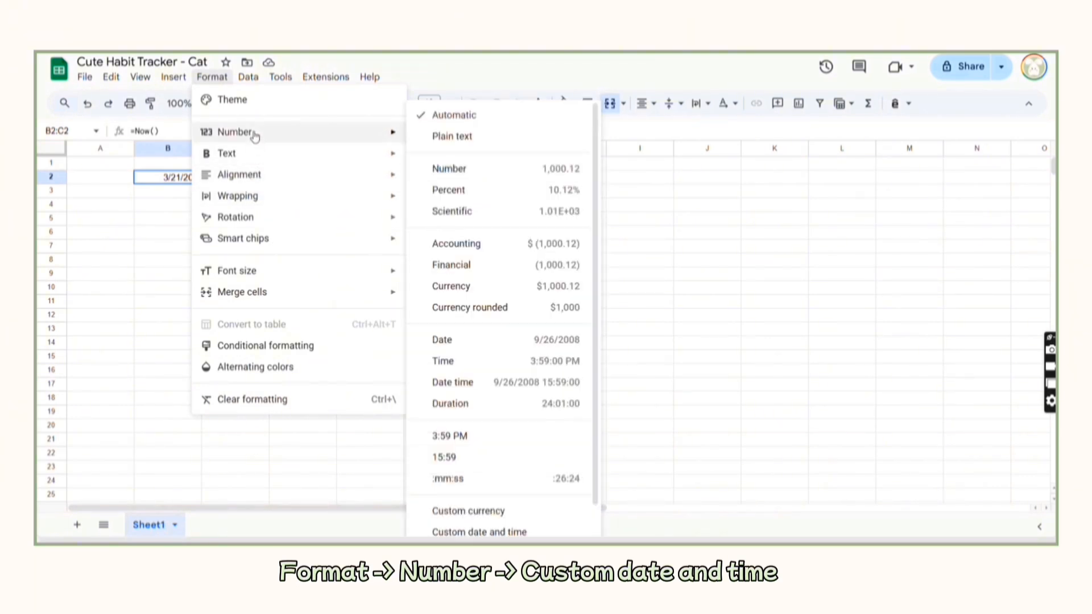
{"action": "left_click", "coordinate": [487, 530]}
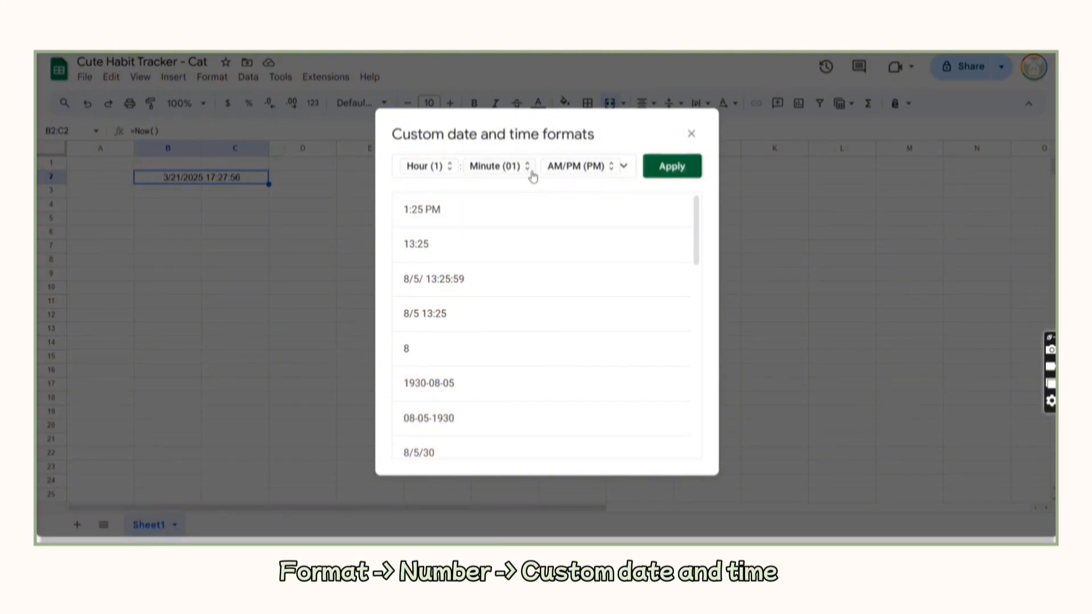
{"action": "scroll", "coordinate": [550, 225], "scroll_direction": "down", "scroll_amount": 5}
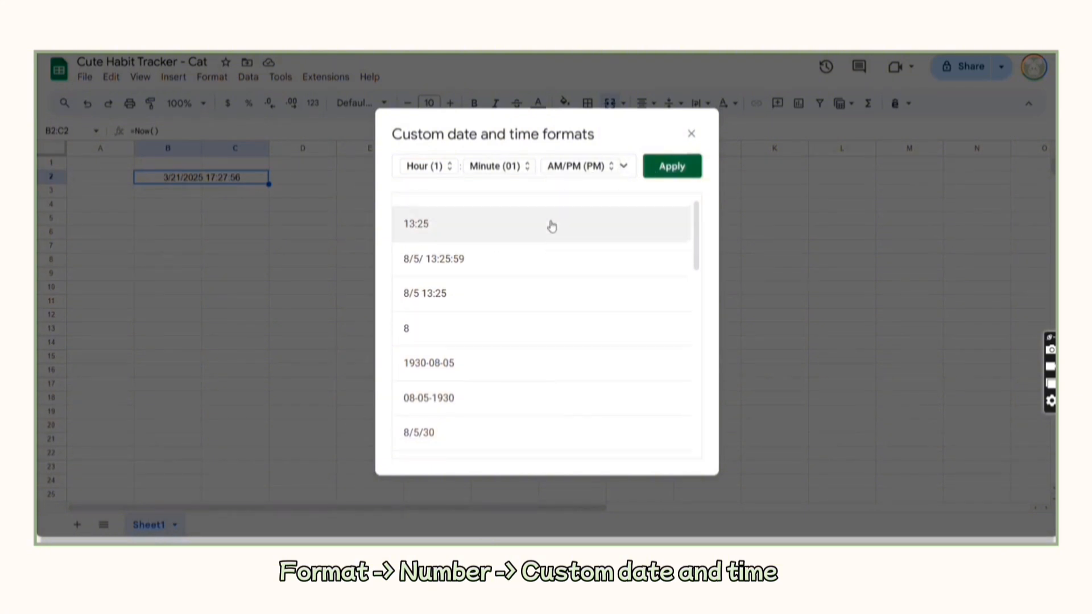
{"action": "scroll", "coordinate": [550, 227], "scroll_direction": "down", "scroll_amount": 3}
{"action": "scroll", "coordinate": [548, 230], "scroll_direction": "down", "scroll_amount": 2}
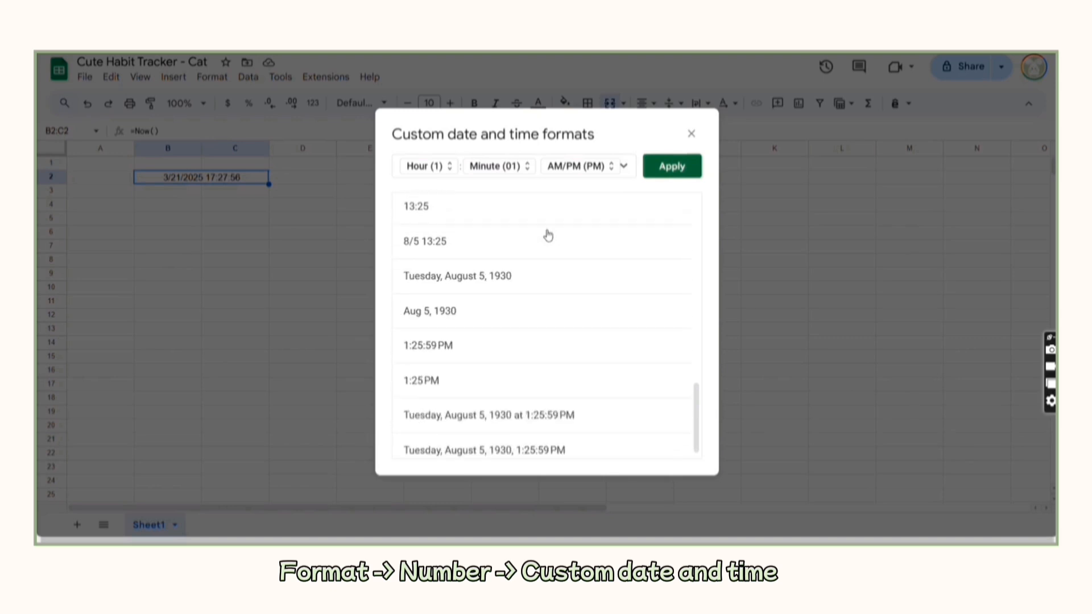
{"action": "left_click", "coordinate": [485, 369]}
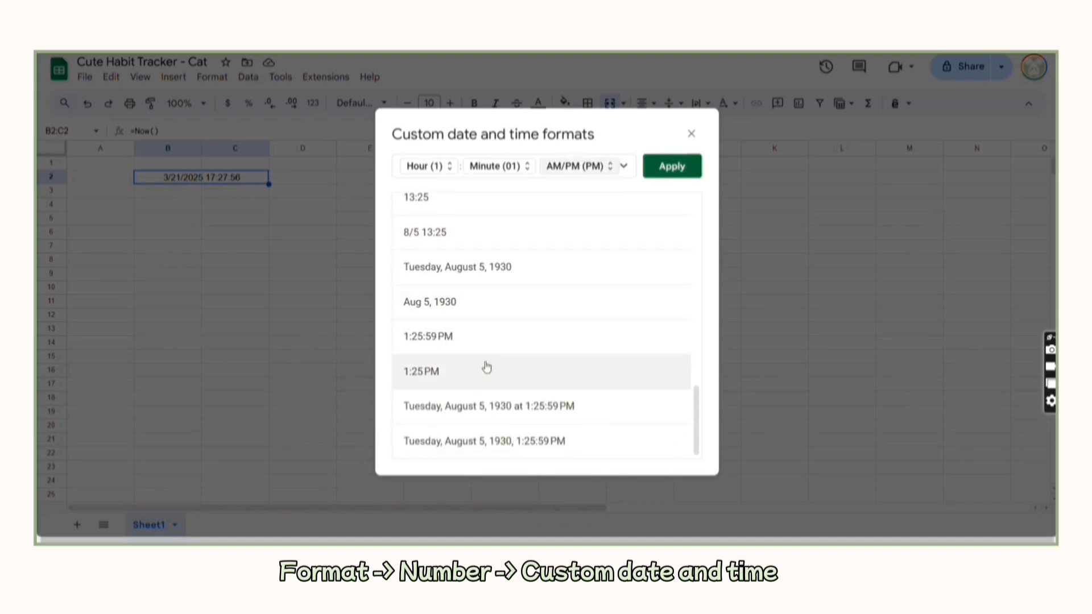
{"action": "left_click", "coordinate": [672, 165]}
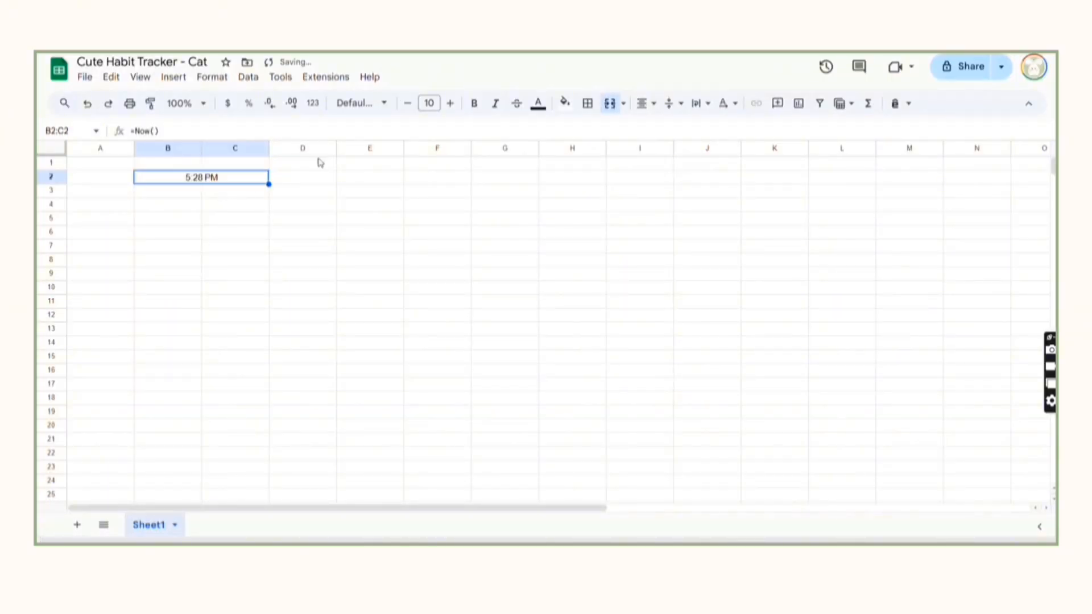
Increase the height of row 4 to roughly four and a half times a standard row.
{"action": "left_click", "coordinate": [169, 214]}
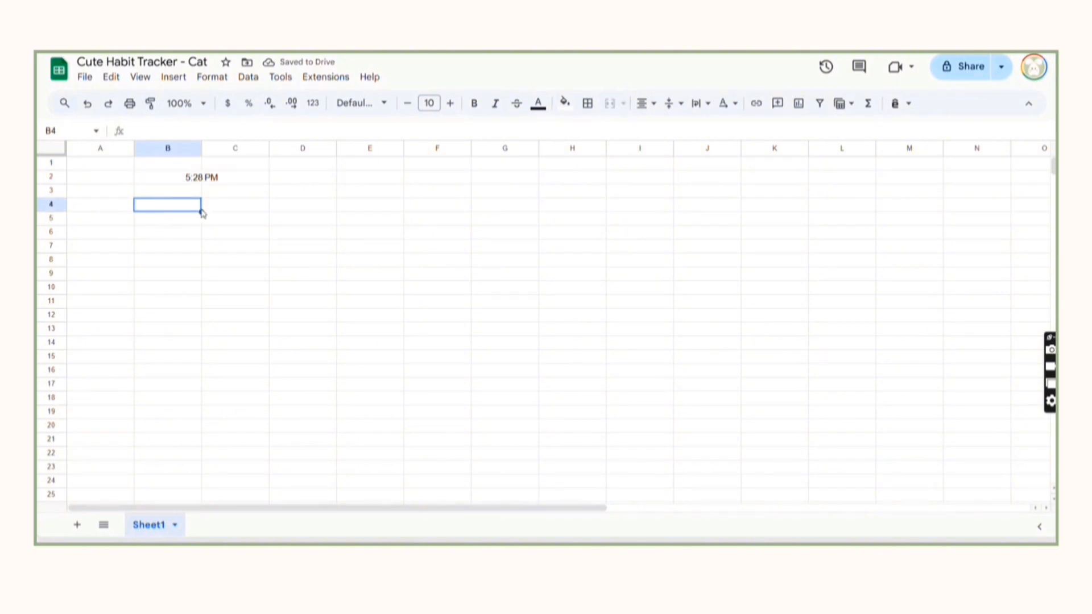
{"action": "left_click", "coordinate": [50, 208]}
{"action": "left_click_drag", "start_coordinate": [51, 208], "coordinate": [50, 261]}
{"action": "left_click", "coordinate": [178, 281]}
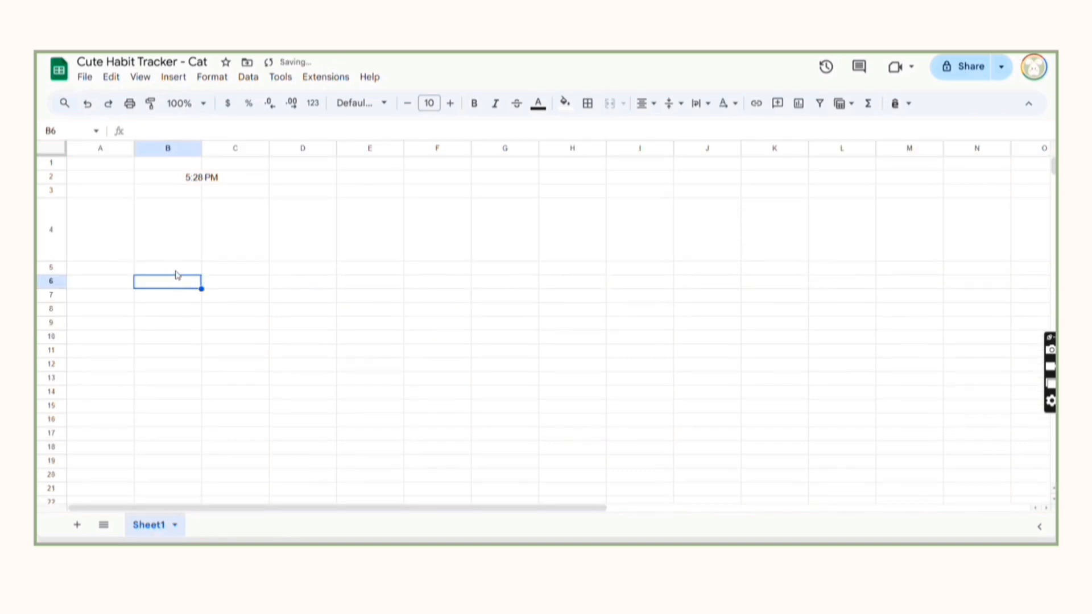
Enter the table headers "#" in cell B6 and "HABITS" in cell C6.
{"action": "left_click", "coordinate": [176, 272]}
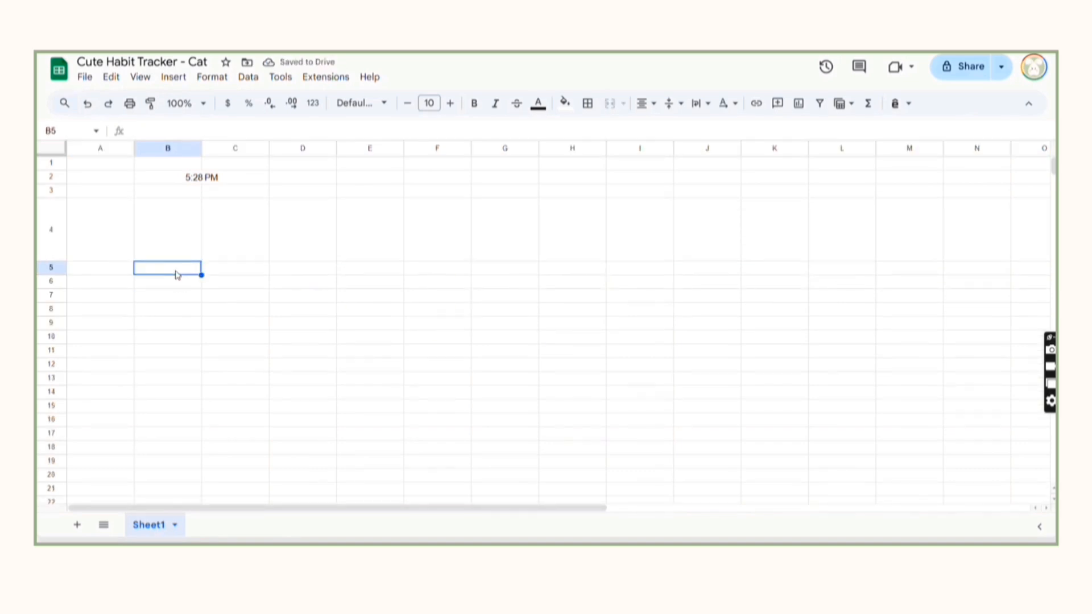
{"action": "left_click", "coordinate": [191, 284]}
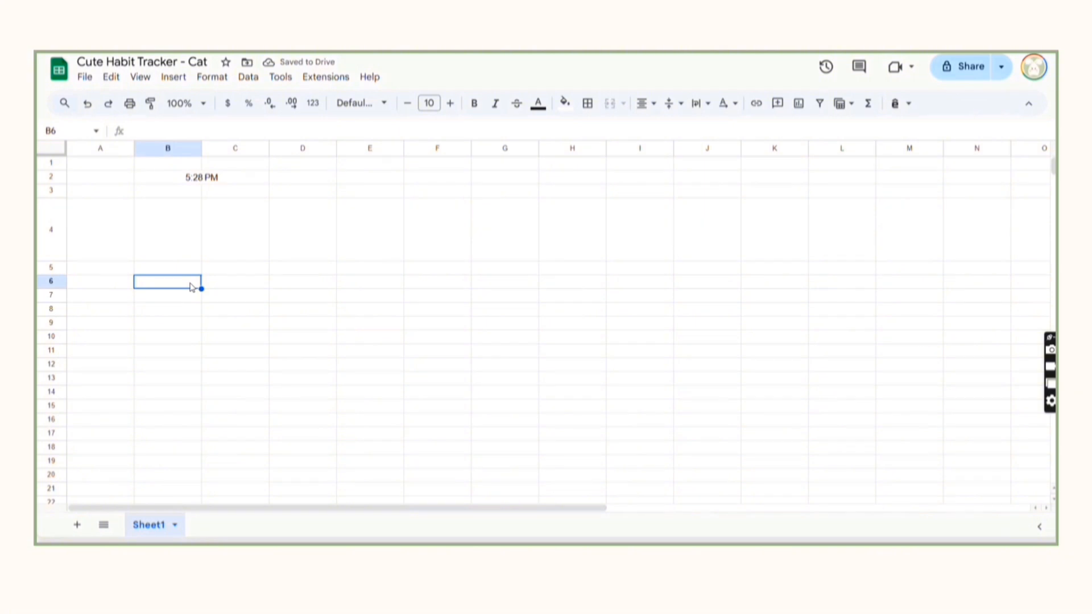
{"action": "type", "text": "#"}
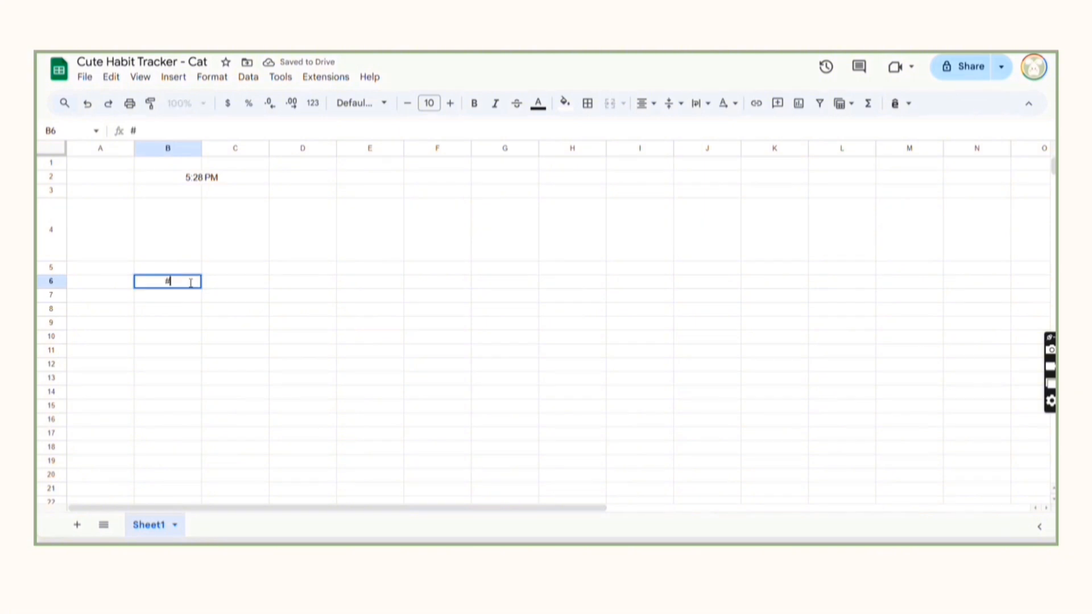
{"action": "left_click", "coordinate": [246, 283]}
{"action": "type", "text": "HABIT"}
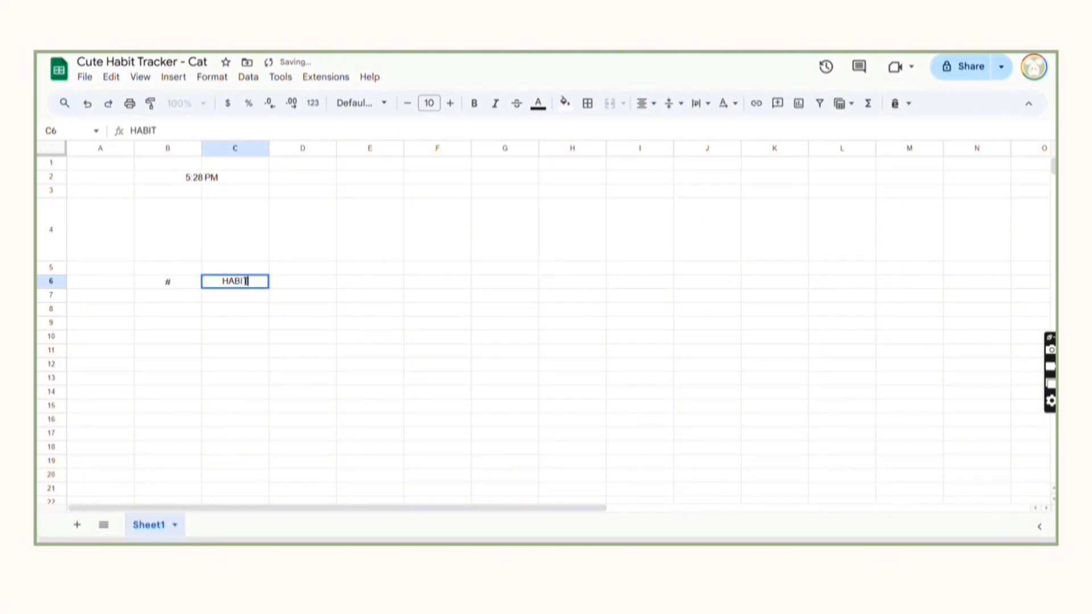
{"action": "type", "text": "S"}
{"action": "left_click", "coordinate": [243, 333]}
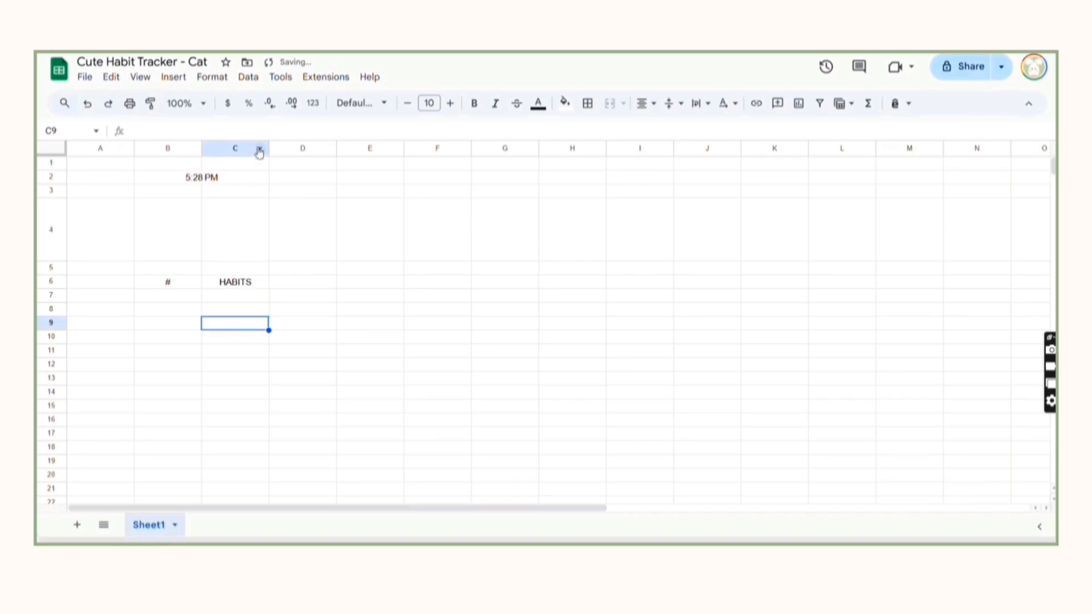
Widen column C to almost three times its width and narrow column A to less than half.
{"action": "left_click", "coordinate": [244, 143]}
{"action": "left_click_drag", "start_coordinate": [269, 148], "coordinate": [391, 153]}
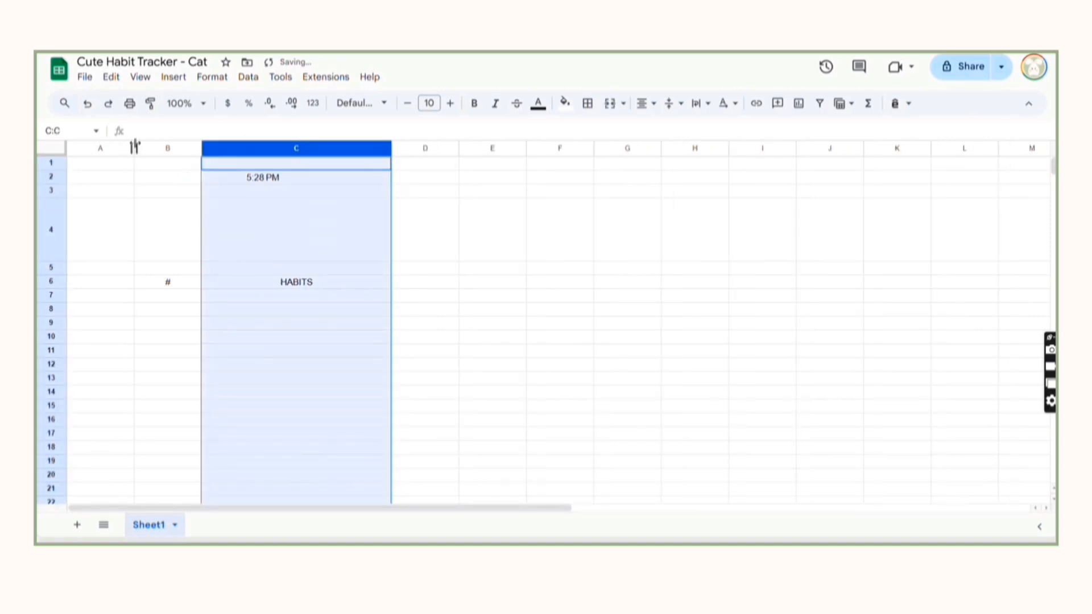
{"action": "left_click_drag", "start_coordinate": [135, 147], "coordinate": [95, 148]}
Insert the current date in cell D6 and change it to 3/1/2025.
{"action": "left_click", "coordinate": [279, 283]}
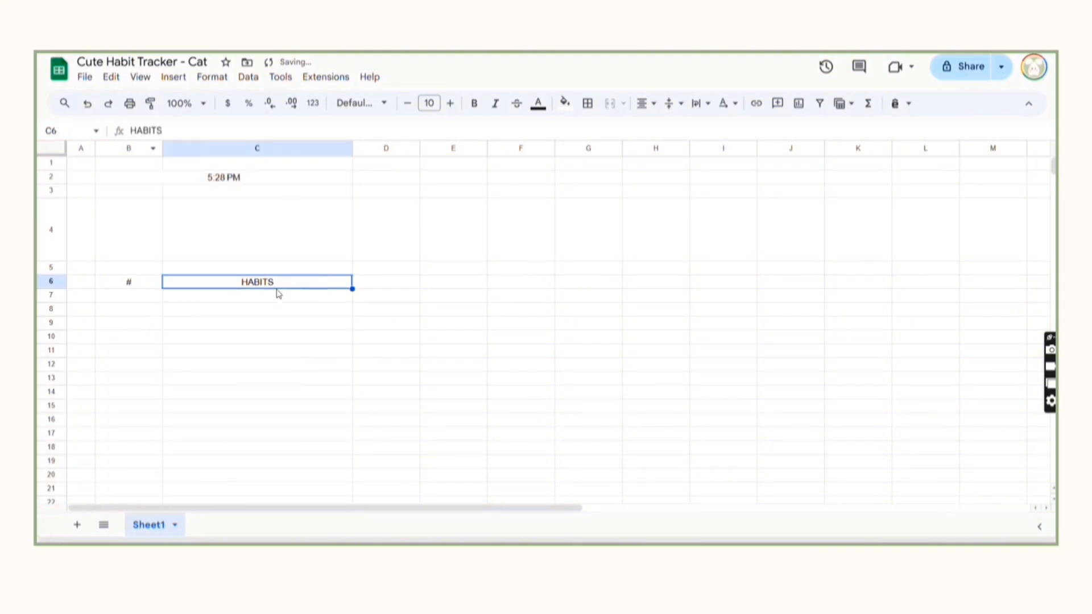
{"action": "left_click", "coordinate": [397, 283]}
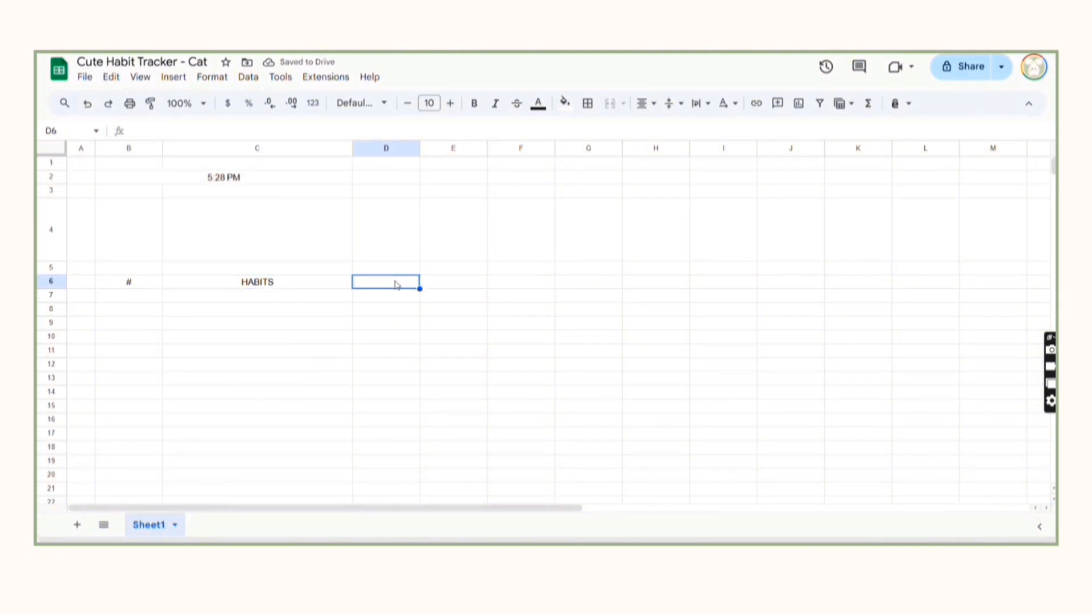
{"action": "left_click", "coordinate": [257, 131]}
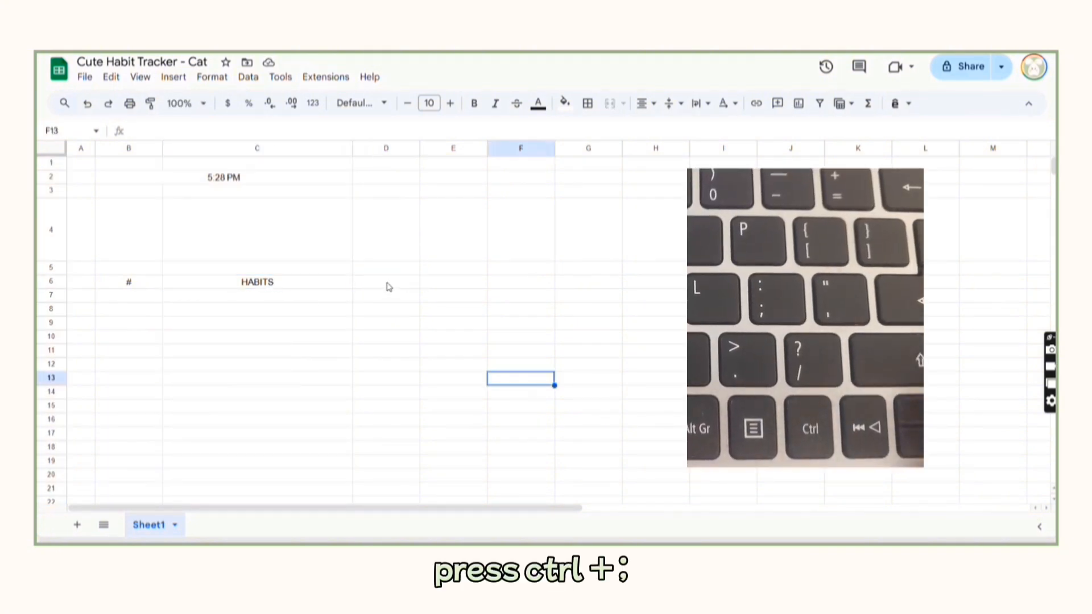
{"action": "left_click", "coordinate": [386, 286]}
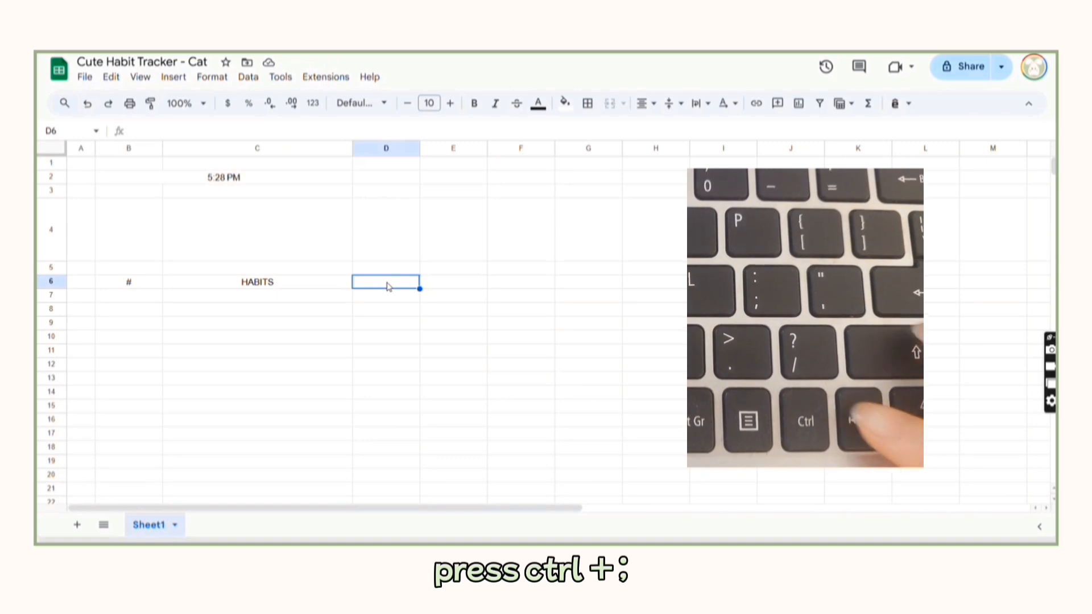
{"action": "key", "text": "ctrl+semicolon"}
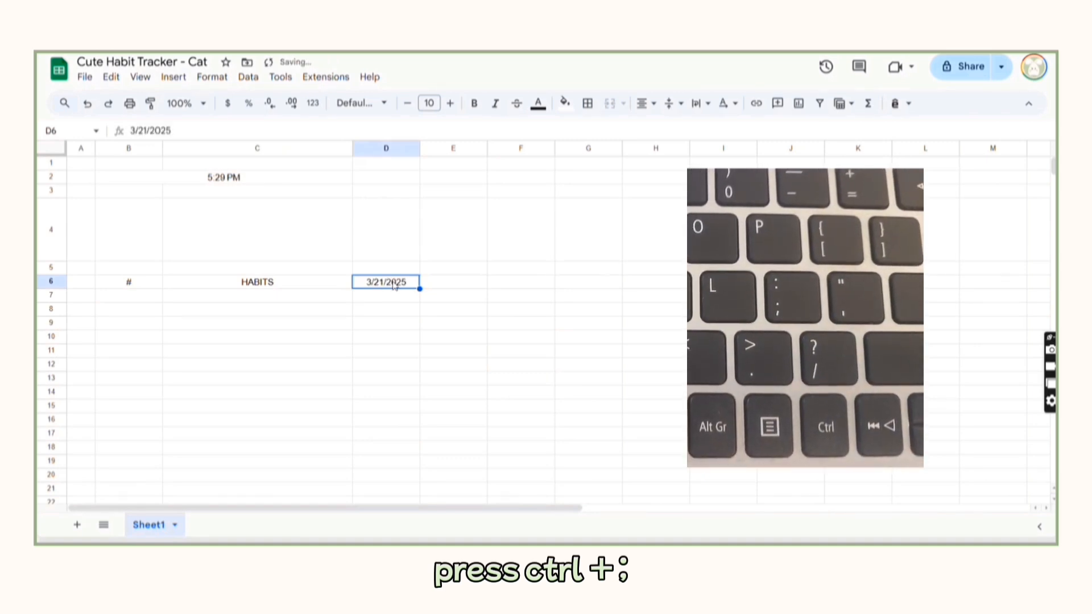
{"action": "double_click", "coordinate": [395, 285]}
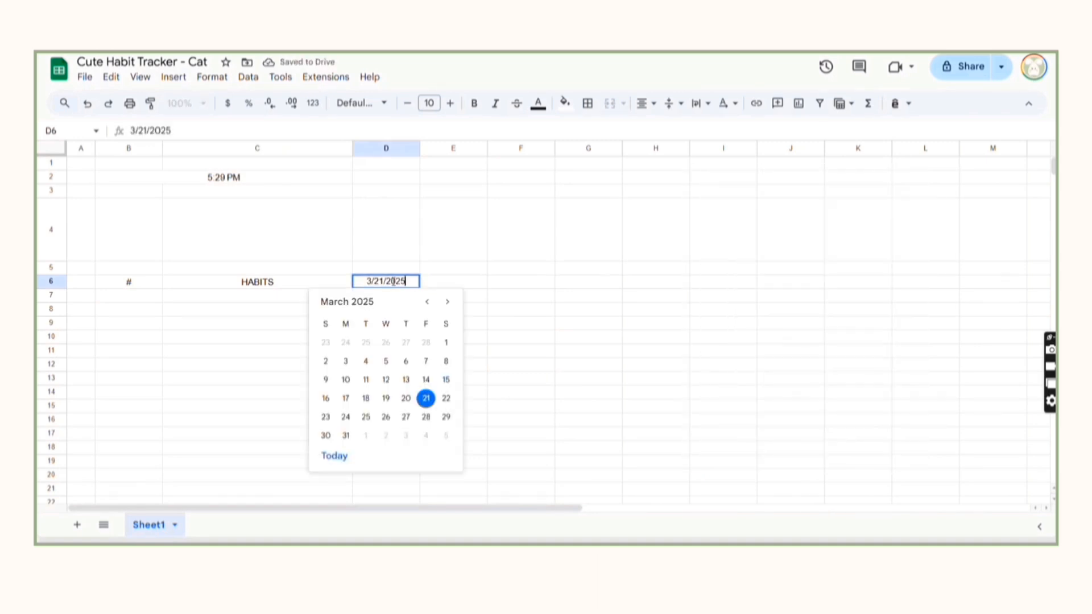
{"action": "left_click", "coordinate": [446, 342]}
{"action": "left_click", "coordinate": [444, 322]}
{"action": "left_click", "coordinate": [398, 284]}
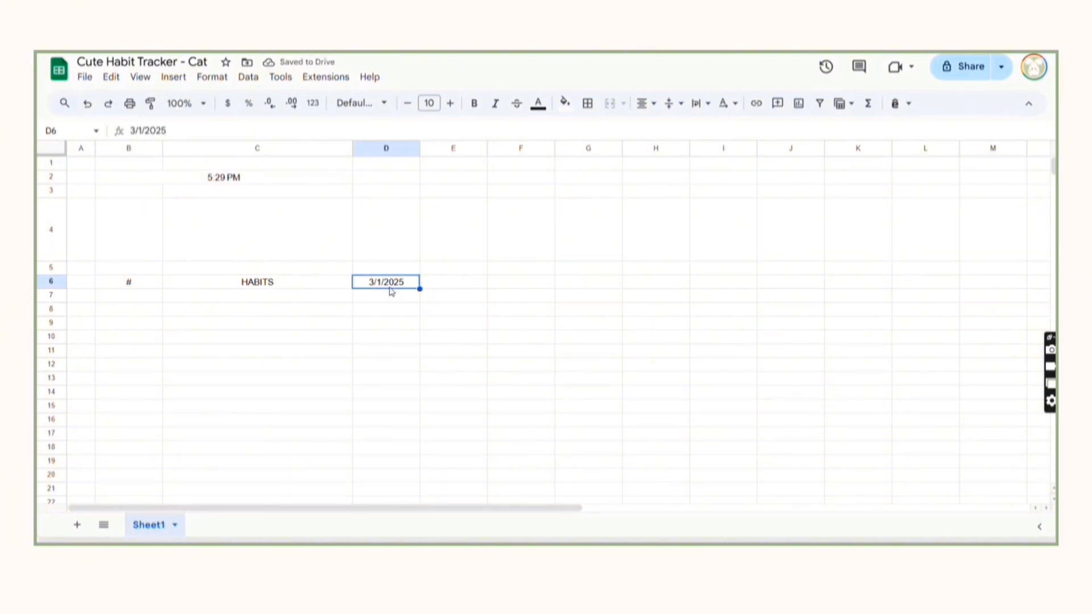
Apply a custom date format to D6 that shows only the day without a leading zero.
{"action": "left_click", "coordinate": [211, 77]}
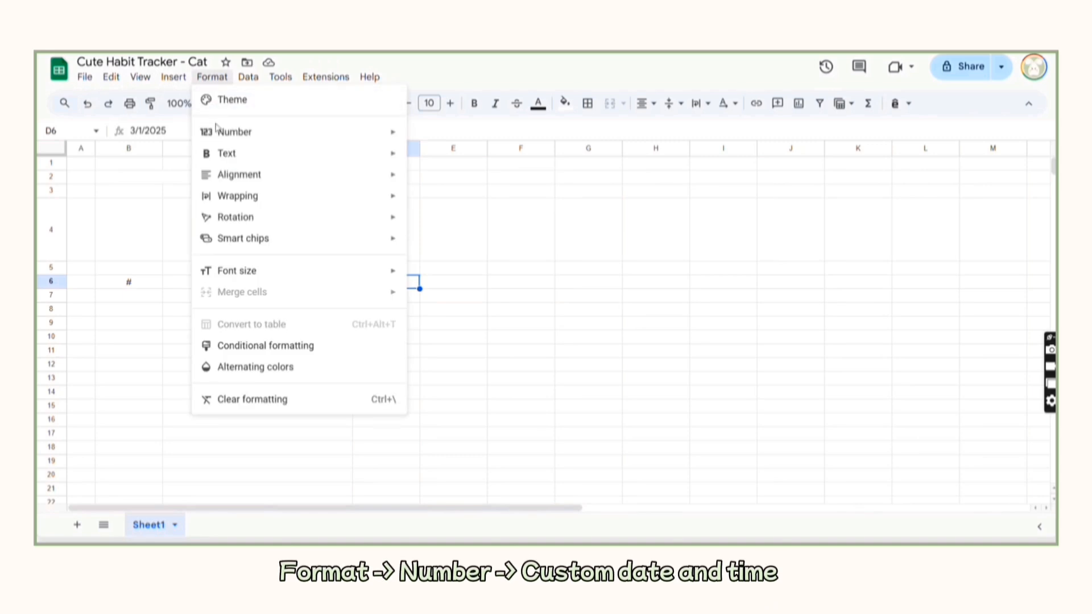
{"action": "mouse_move", "coordinate": [219, 137]}
{"action": "left_click", "coordinate": [501, 501]}
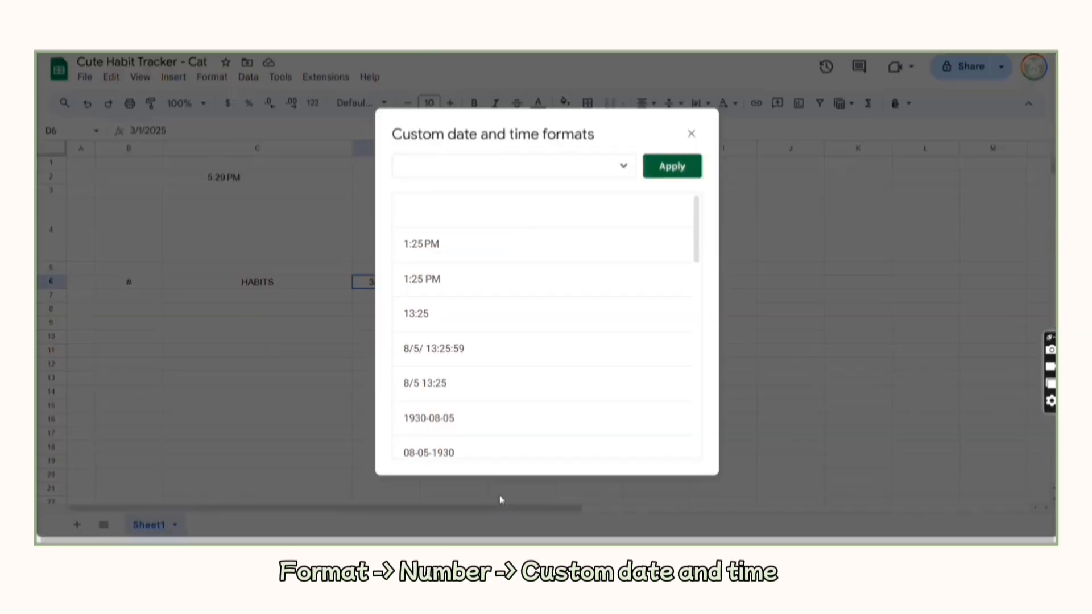
{"action": "scroll", "coordinate": [531, 307], "scroll_direction": "down", "scroll_amount": 5}
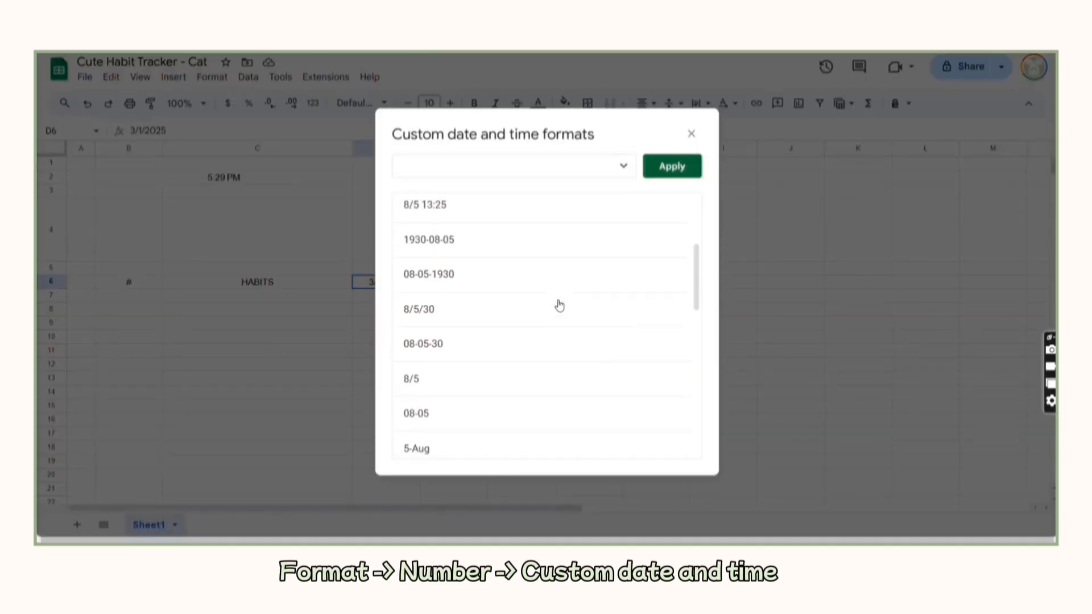
{"action": "scroll", "coordinate": [549, 307], "scroll_direction": "down", "scroll_amount": 5}
{"action": "scroll", "coordinate": [494, 387], "scroll_direction": "up", "scroll_amount": 7}
{"action": "scroll", "coordinate": [495, 385], "scroll_direction": "down", "scroll_amount": 1}
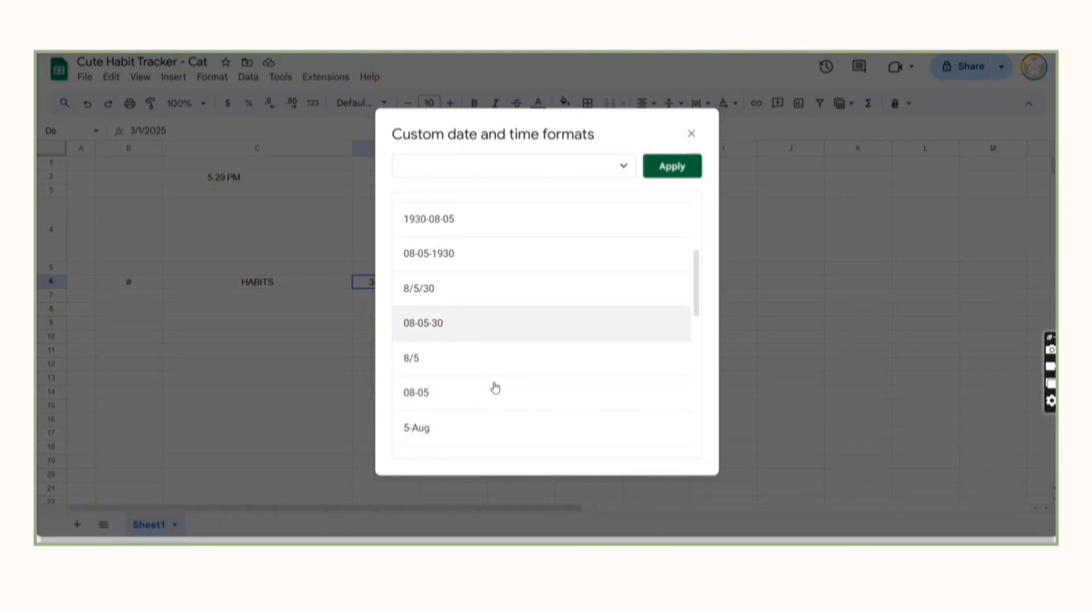
{"action": "scroll", "coordinate": [492, 380], "scroll_direction": "up", "scroll_amount": 1}
{"action": "left_click", "coordinate": [451, 426]}
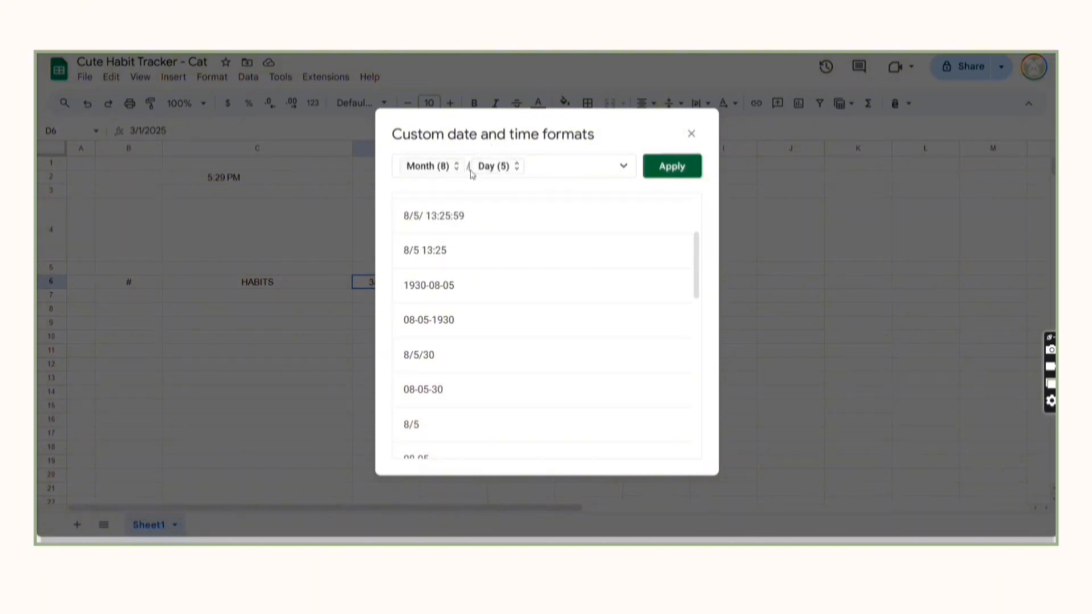
{"action": "left_click", "coordinate": [469, 173]}
{"action": "key", "text": "BackSpace"}
{"action": "key", "text": "BackSpace"}
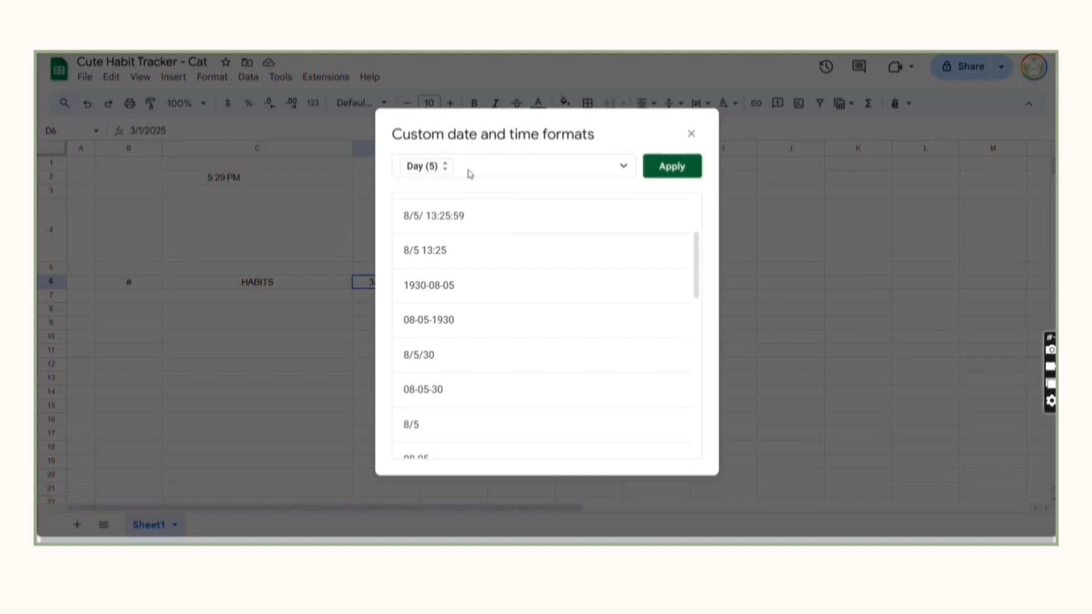
{"action": "left_click", "coordinate": [674, 170]}
Enter the formula =D6+1 in cell E6, next to the first day of the month.
{"action": "scroll", "coordinate": [310, 282], "scroll_direction": "right", "scroll_amount": 2}
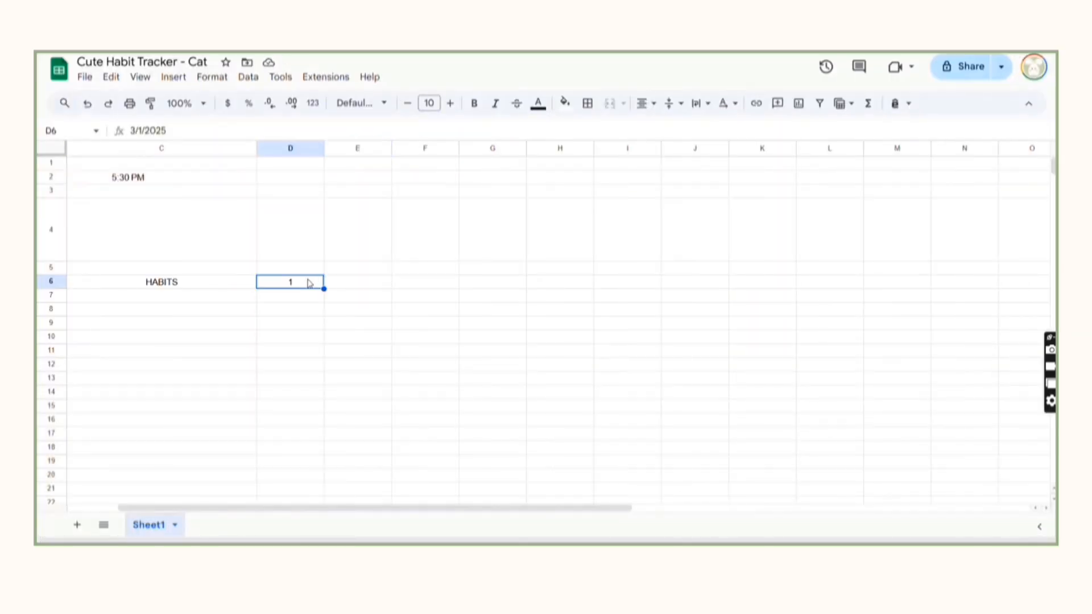
{"action": "left_click", "coordinate": [350, 287]}
{"action": "left_click", "coordinate": [207, 129]}
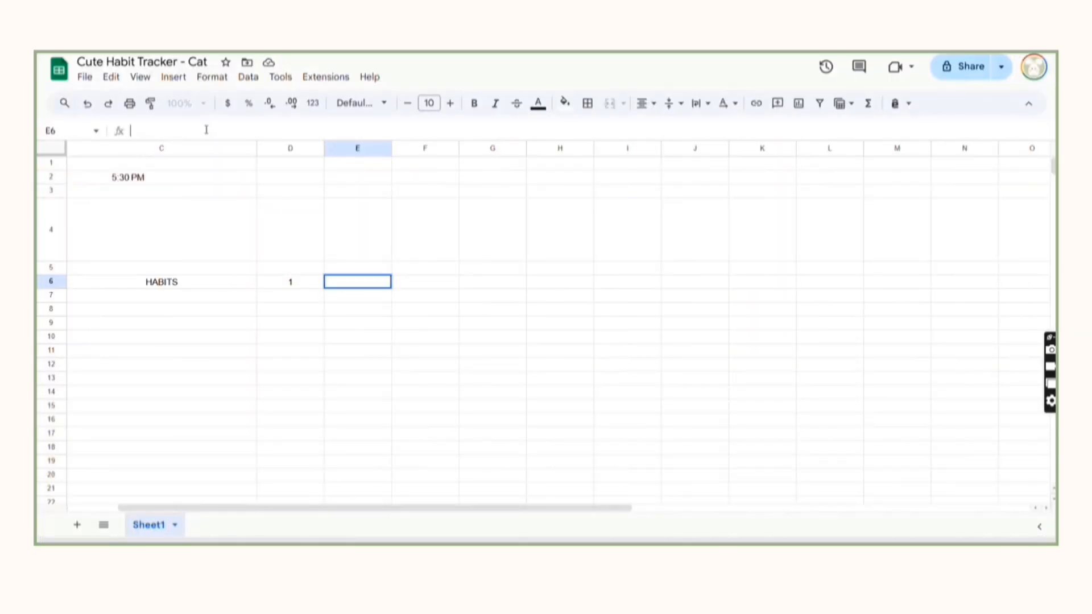
{"action": "type", "text": "="}
{"action": "left_click", "coordinate": [284, 284]}
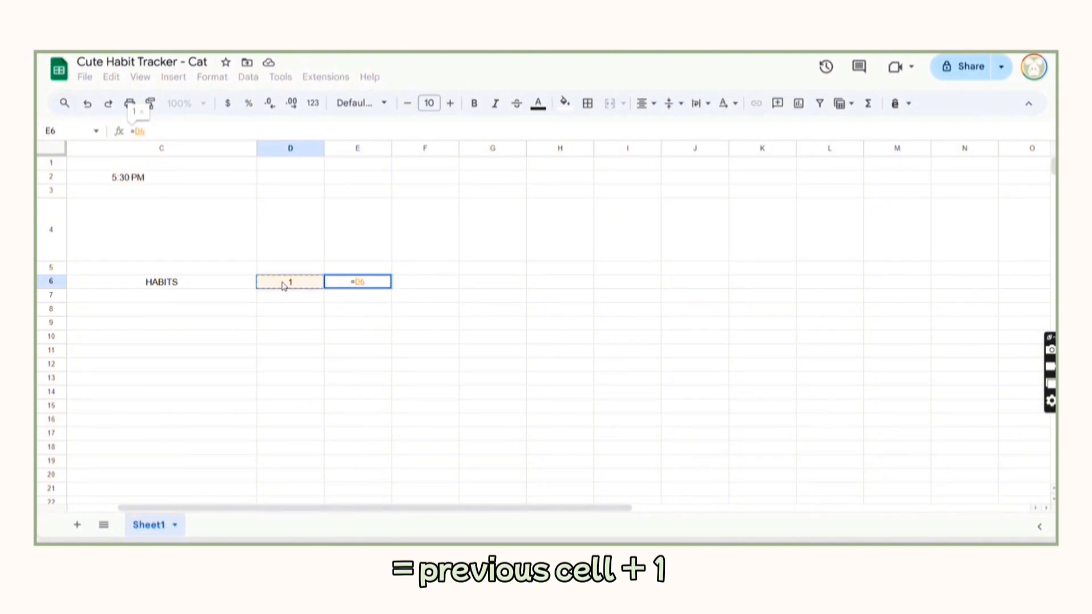
{"action": "type", "text": "+1"}
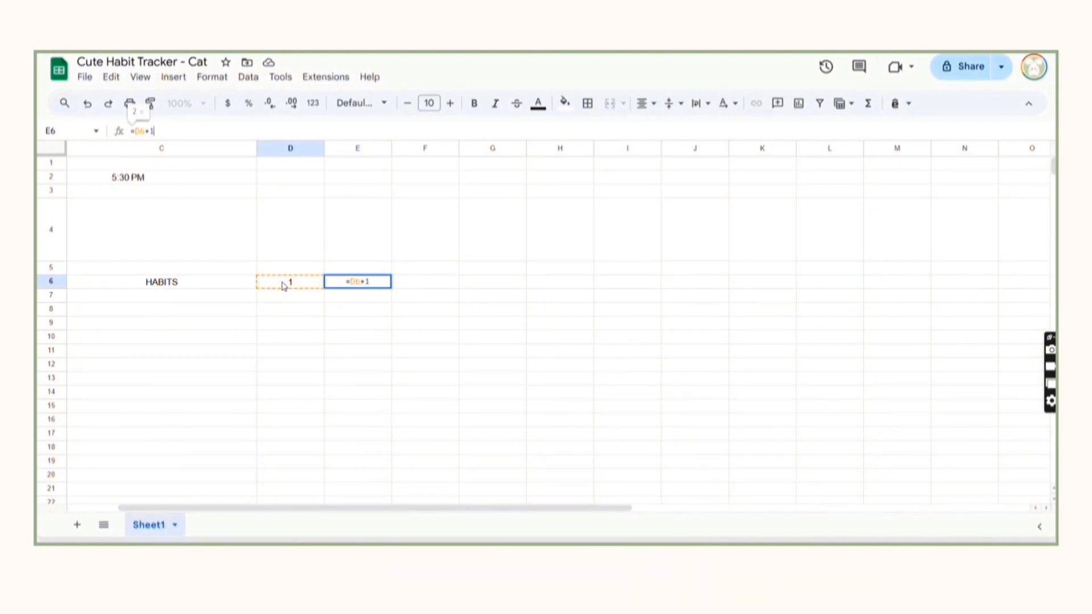
{"action": "key", "text": "Return"}
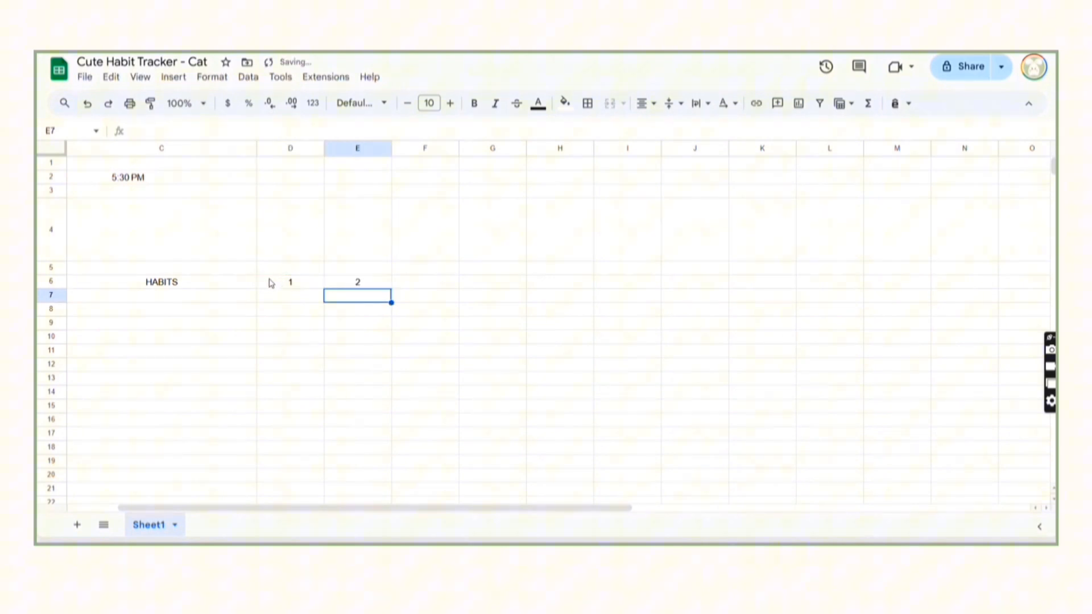
Fill the formula from E6 across row 6 through the sheet's existing columns.
{"action": "left_click", "coordinate": [361, 280]}
{"action": "left_click_drag", "start_coordinate": [391, 289], "coordinate": [911, 290]}
{"action": "left_click_drag", "start_coordinate": [915, 289], "coordinate": [968, 288]}
Insert more columns at the end of the sheet to make room for the remaining days.
{"action": "right_click", "coordinate": [1023, 148]}
{"action": "left_click", "coordinate": [953, 206]}
{"action": "left_click_drag", "start_coordinate": [947, 148], "coordinate": [1011, 148]}
{"action": "right_click", "coordinate": [1012, 148]}
{"action": "left_click", "coordinate": [950, 235]}
{"action": "left_click_drag", "start_coordinate": [881, 148], "coordinate": [1023, 148]}
{"action": "right_click", "coordinate": [1021, 149]}
{"action": "left_click", "coordinate": [938, 234]}
Continue the day formula across row 6 to AH6, inserting two more columns for days 30 and 31.
{"action": "left_click", "coordinate": [494, 282]}
{"action": "left_click_drag", "start_coordinate": [507, 285], "coordinate": [984, 295]}
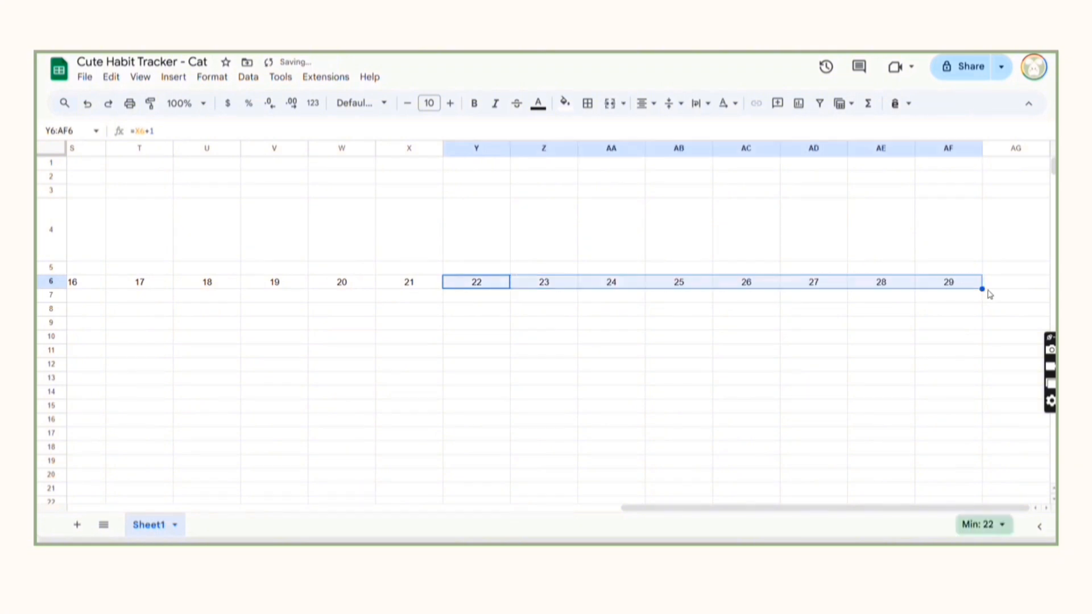
{"action": "left_click", "coordinate": [1007, 148]}
{"action": "right_click", "coordinate": [1016, 148]}
{"action": "left_click", "coordinate": [953, 232]}
{"action": "left_click", "coordinate": [819, 283]}
{"action": "left_click_drag", "start_coordinate": [846, 288], "coordinate": [952, 288]}
{"action": "left_click", "coordinate": [874, 324]}
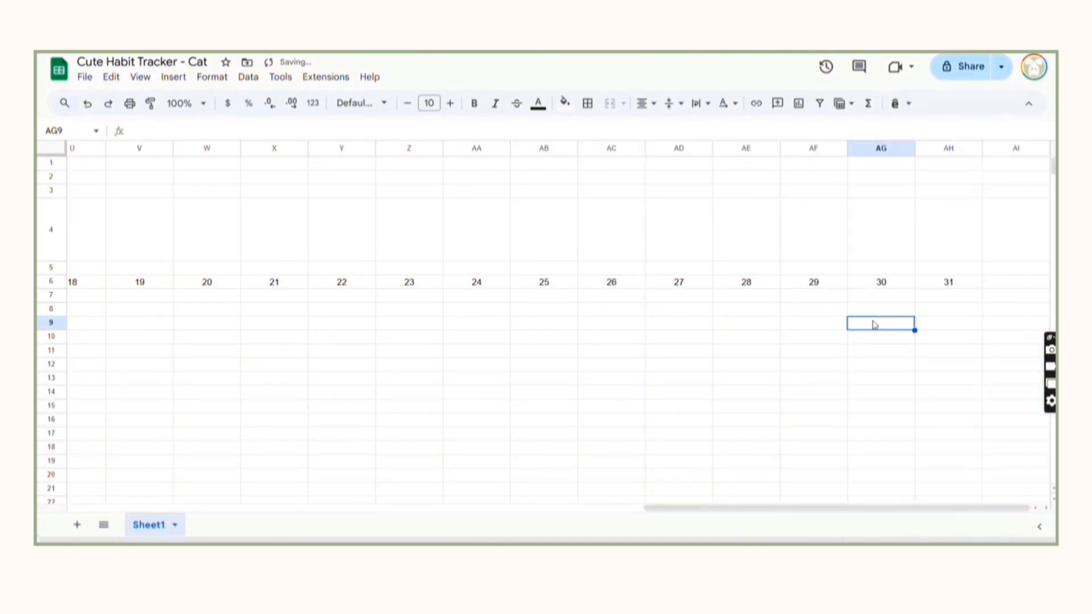
Narrow columns D through AH to about a quarter of their width so all 31 days fit on screen.
{"action": "left_click_drag", "start_coordinate": [955, 148], "coordinate": [397, 266]}
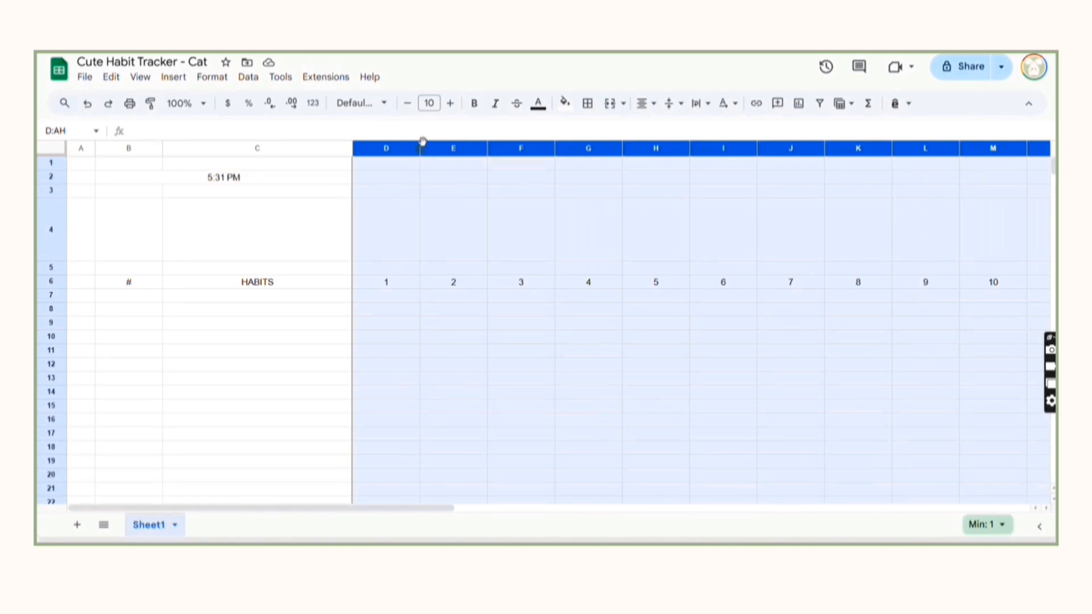
{"action": "left_click_drag", "start_coordinate": [423, 142], "coordinate": [371, 152]}
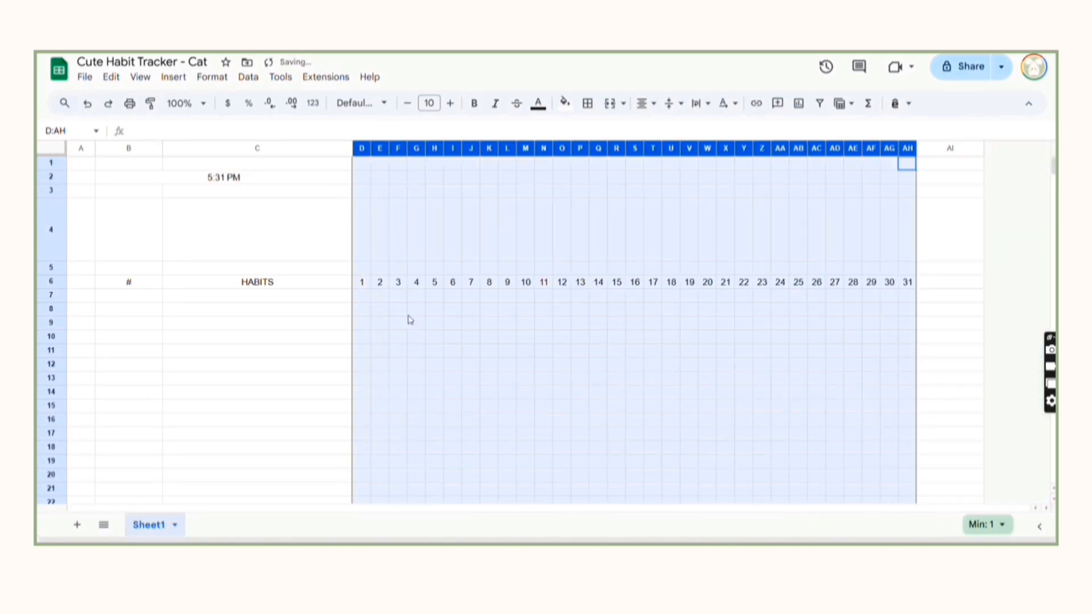
{"action": "left_click", "coordinate": [449, 422]}
Enter the formula =D6 in cell D5 and fill it across row 5 to AH5.
{"action": "left_click", "coordinate": [365, 269]}
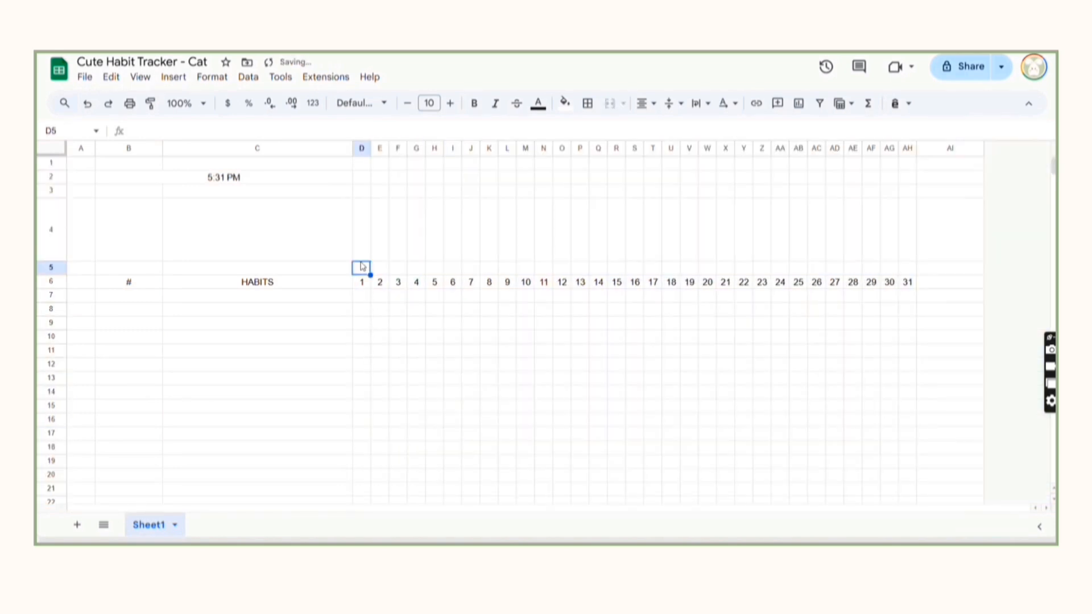
{"action": "left_click", "coordinate": [234, 132]}
{"action": "type", "text": "="}
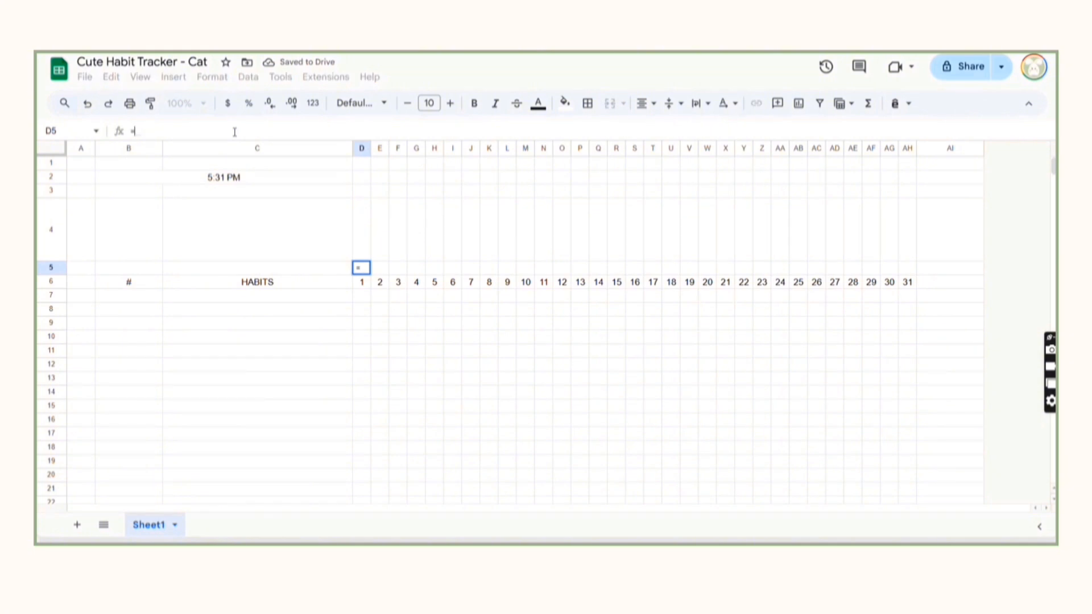
{"action": "left_click", "coordinate": [364, 284]}
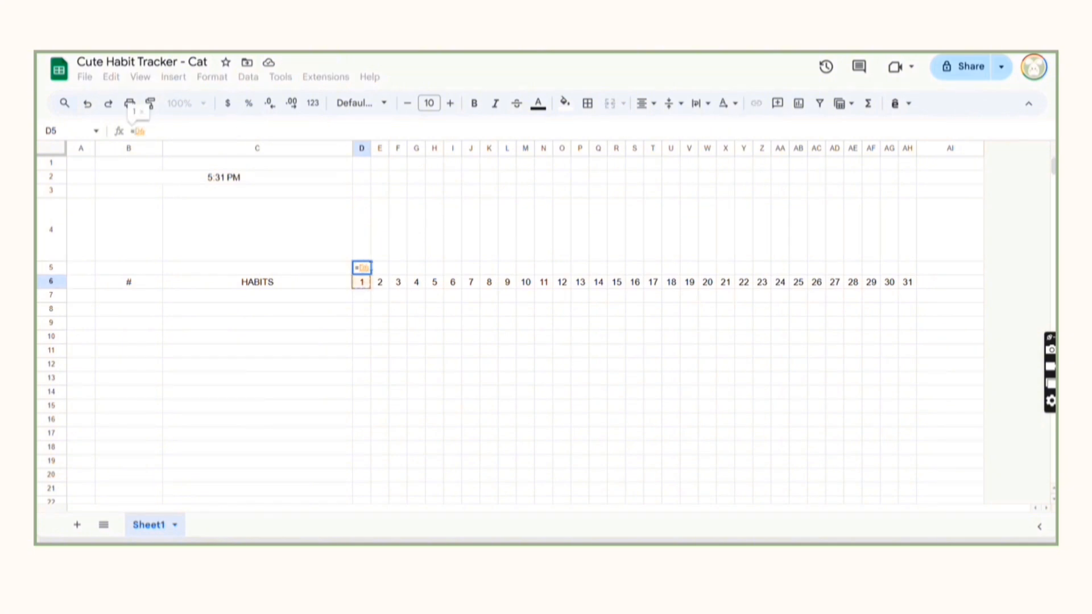
{"action": "key", "text": "Return"}
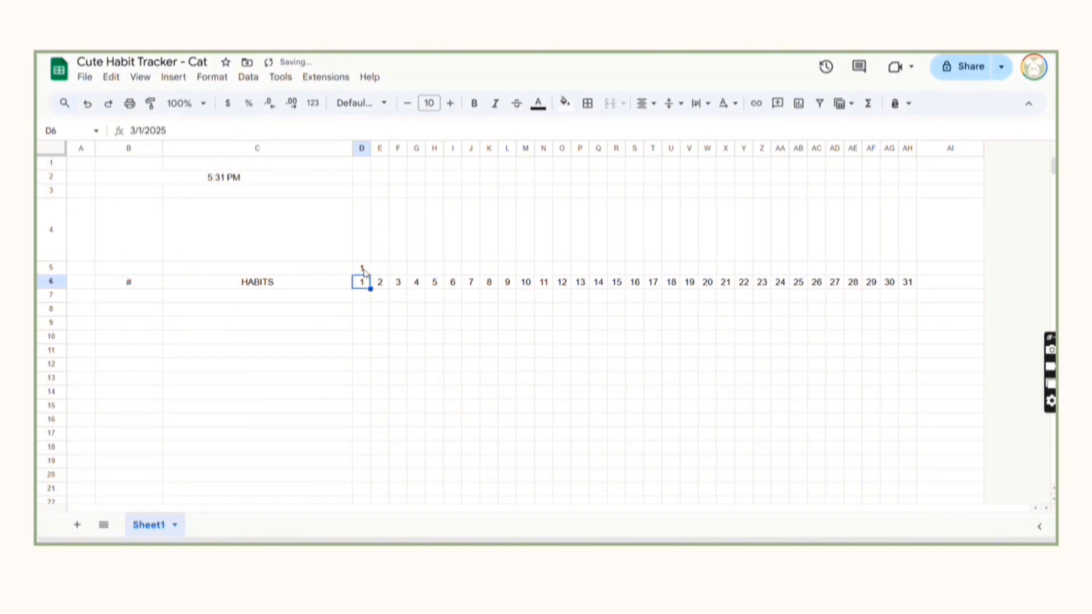
{"action": "left_click", "coordinate": [365, 270]}
{"action": "left_click_drag", "start_coordinate": [513, 274], "coordinate": [906, 267]}
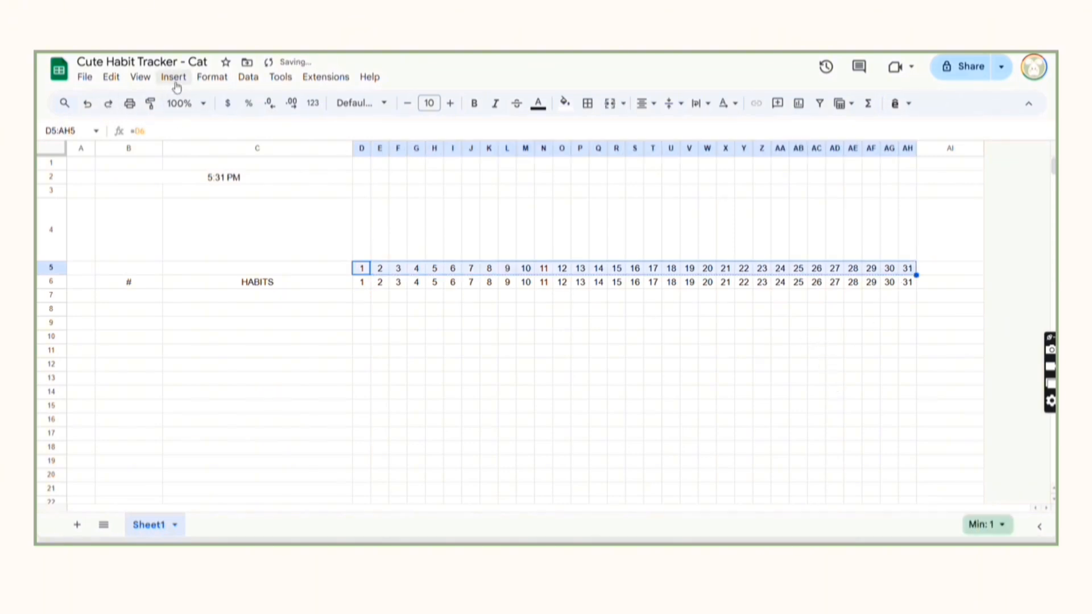
Format cells D5:AH5 with a custom date format showing the day as an abbreviation (Tue).
{"action": "left_click", "coordinate": [212, 79]}
{"action": "mouse_move", "coordinate": [223, 135]}
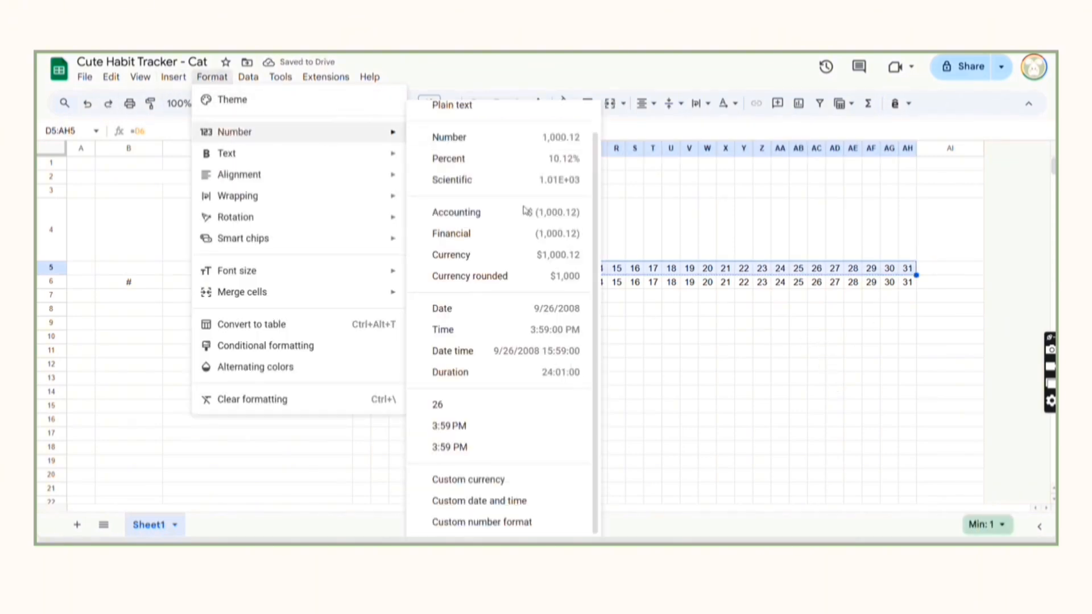
{"action": "left_click", "coordinate": [466, 501]}
{"action": "left_click", "coordinate": [419, 166]}
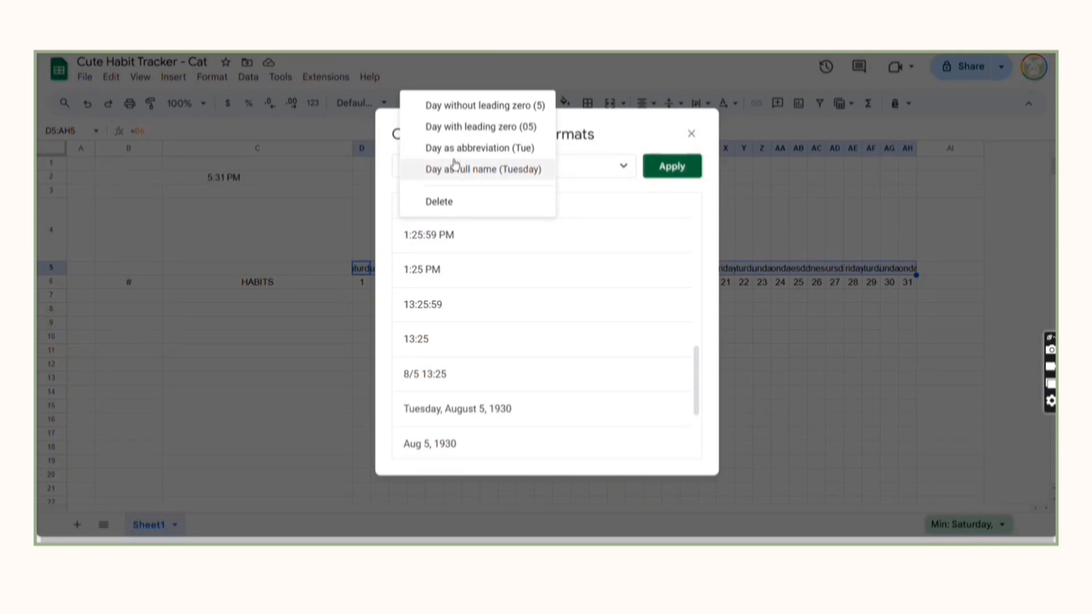
{"action": "left_click", "coordinate": [495, 149]}
{"action": "scroll", "coordinate": [449, 334], "scroll_direction": "up", "scroll_amount": 10}
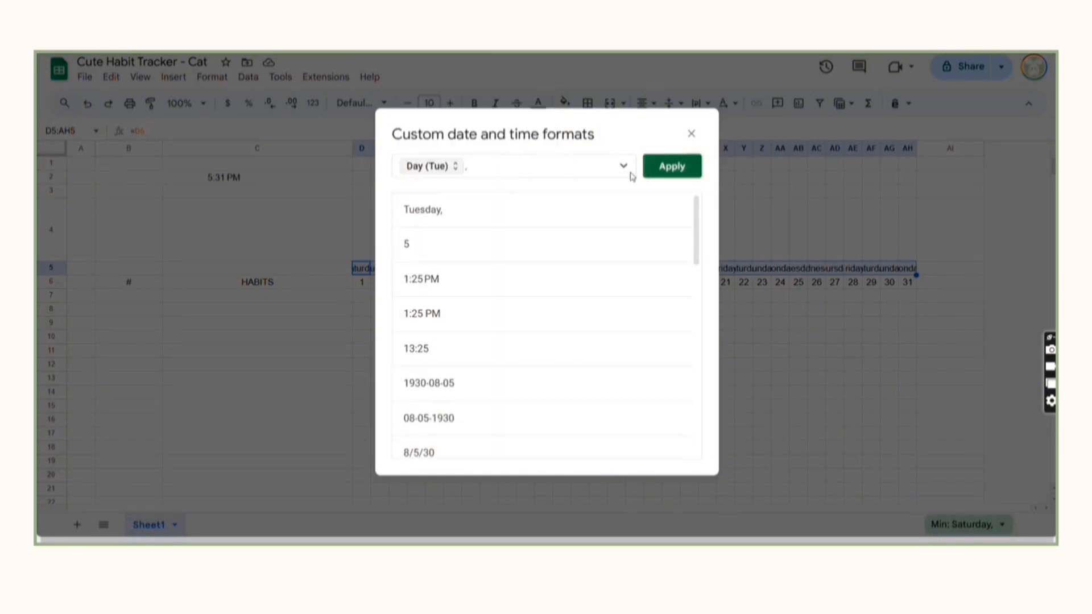
{"action": "left_click", "coordinate": [659, 170]}
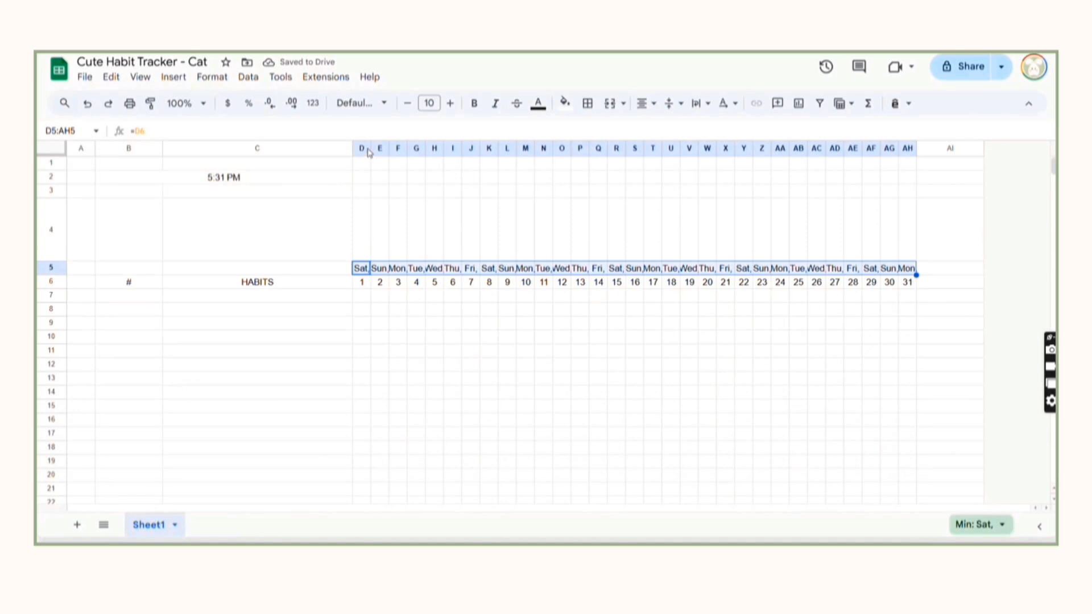
Rotate the weekday names in D5:AH5 to read vertically upward and make row 5 about twice as tall.
{"action": "left_click", "coordinate": [725, 109]}
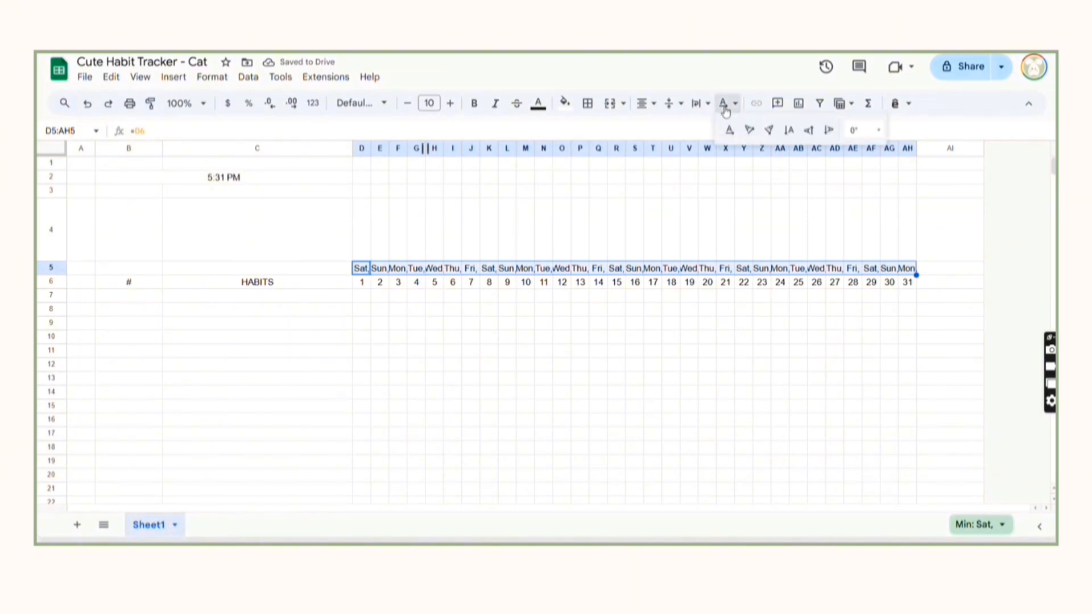
{"action": "left_click", "coordinate": [748, 131]}
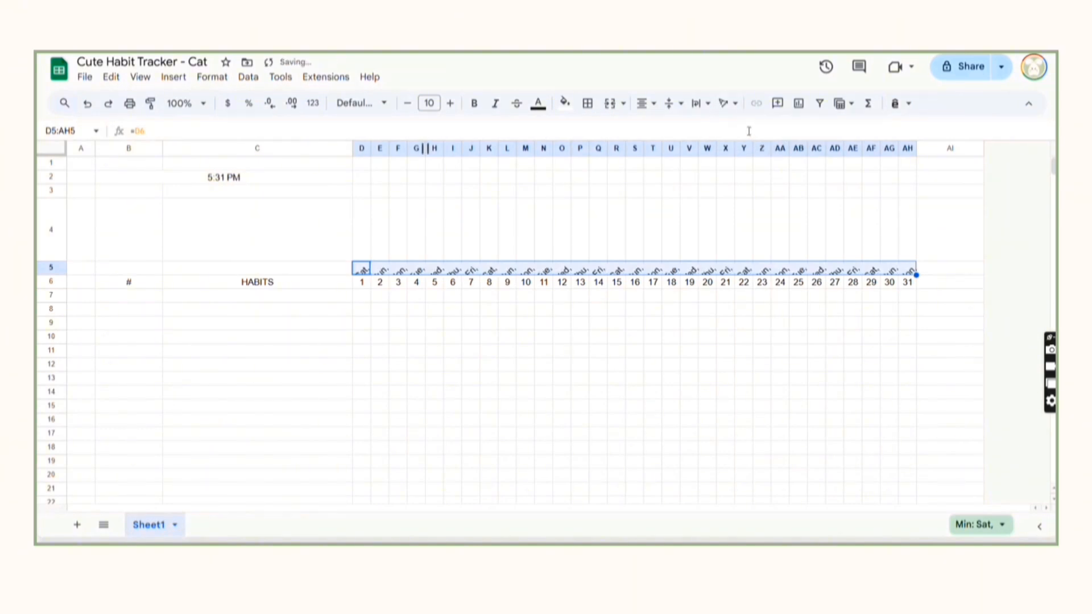
{"action": "left_click", "coordinate": [722, 105]}
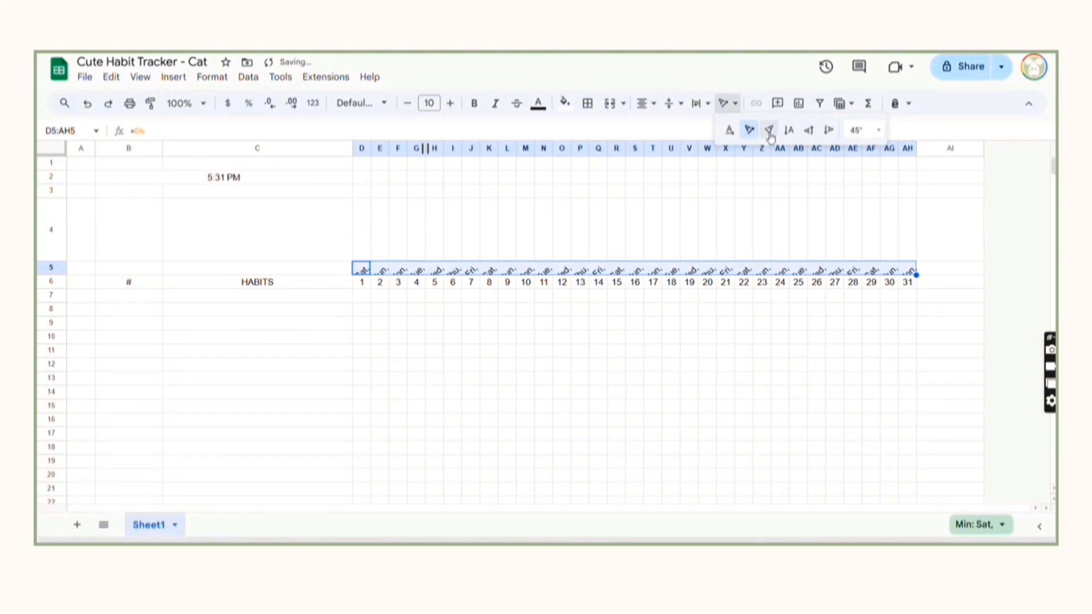
{"action": "left_click", "coordinate": [808, 130]}
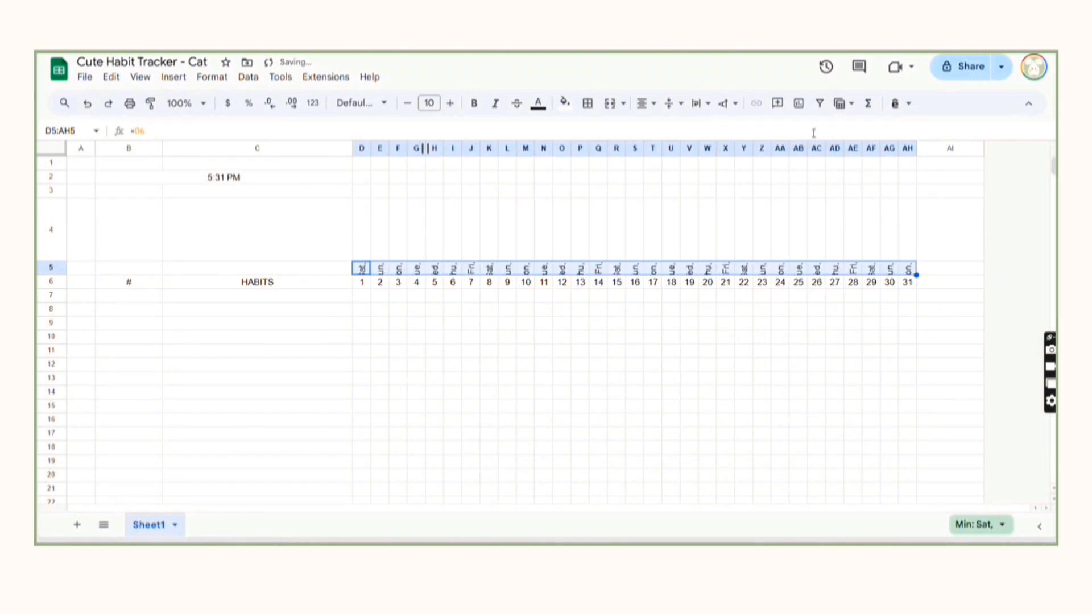
{"action": "left_click_drag", "start_coordinate": [51, 275], "coordinate": [50, 287]}
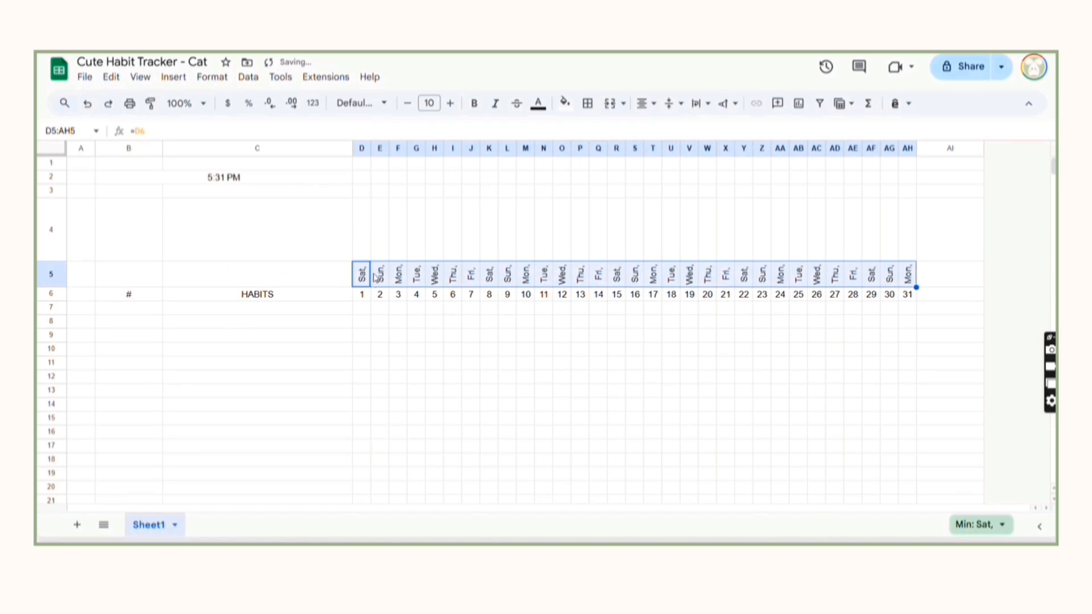
Remove the trailing comma from the custom date format of the weekday cells D5:AH5.
{"action": "mouse_move", "coordinate": [329, 138]}
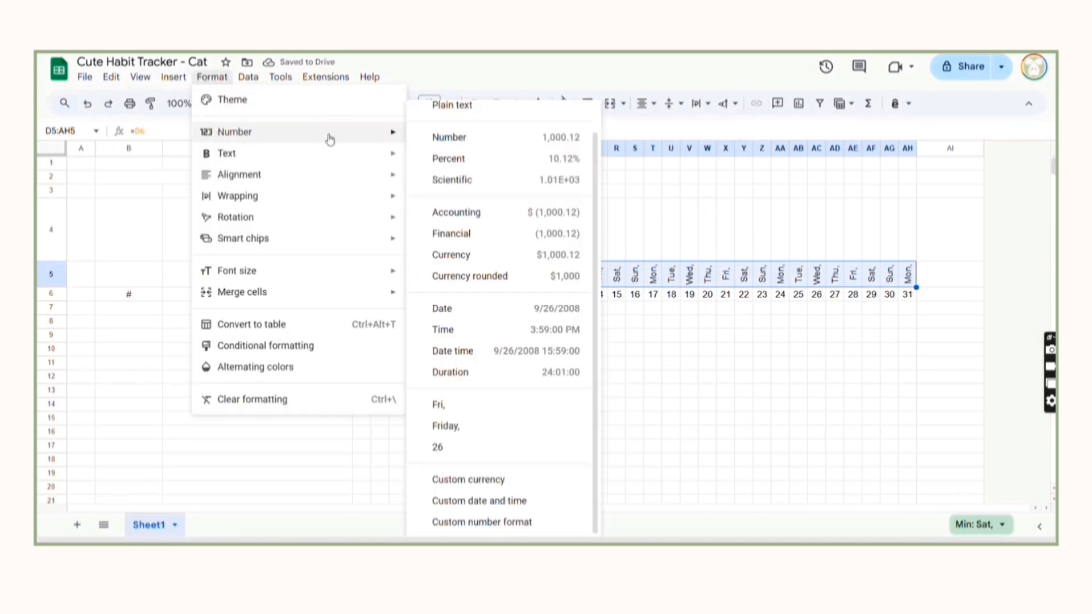
{"action": "left_click", "coordinate": [476, 500]}
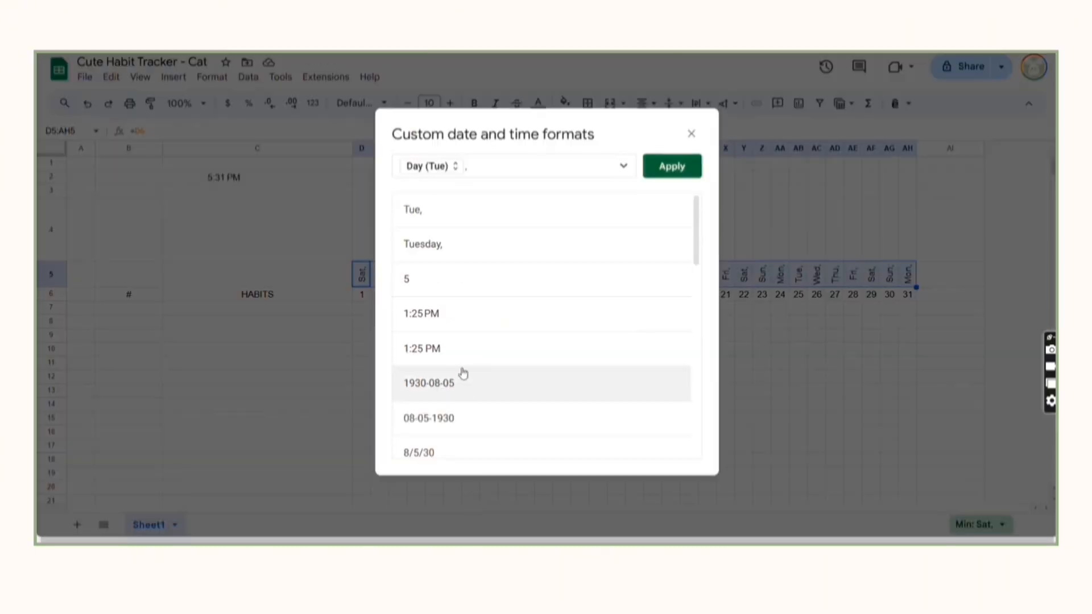
{"action": "left_click", "coordinate": [494, 171]}
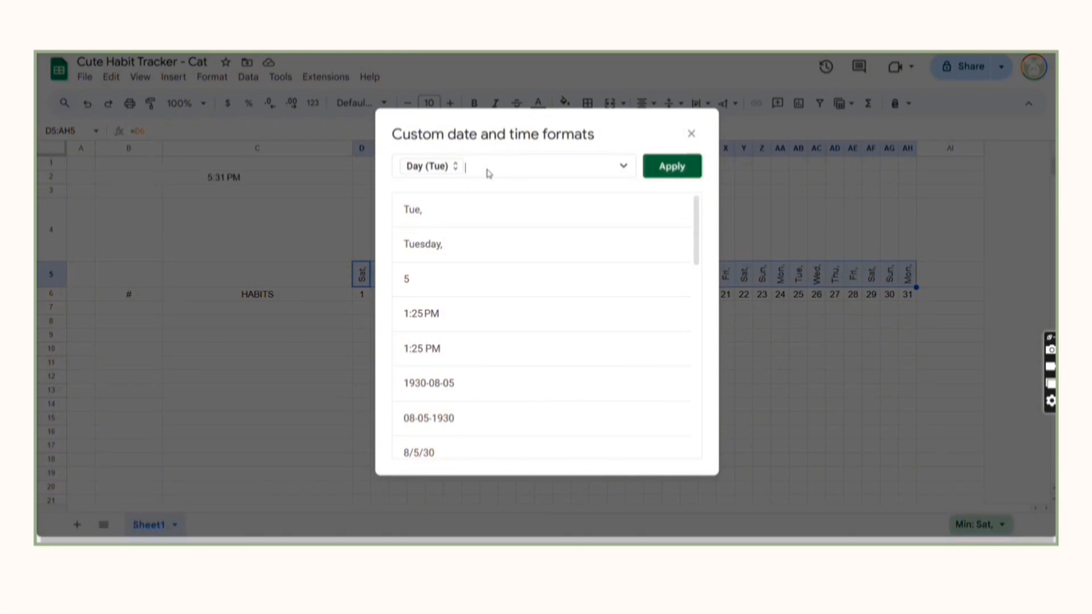
{"action": "left_click", "coordinate": [685, 169]}
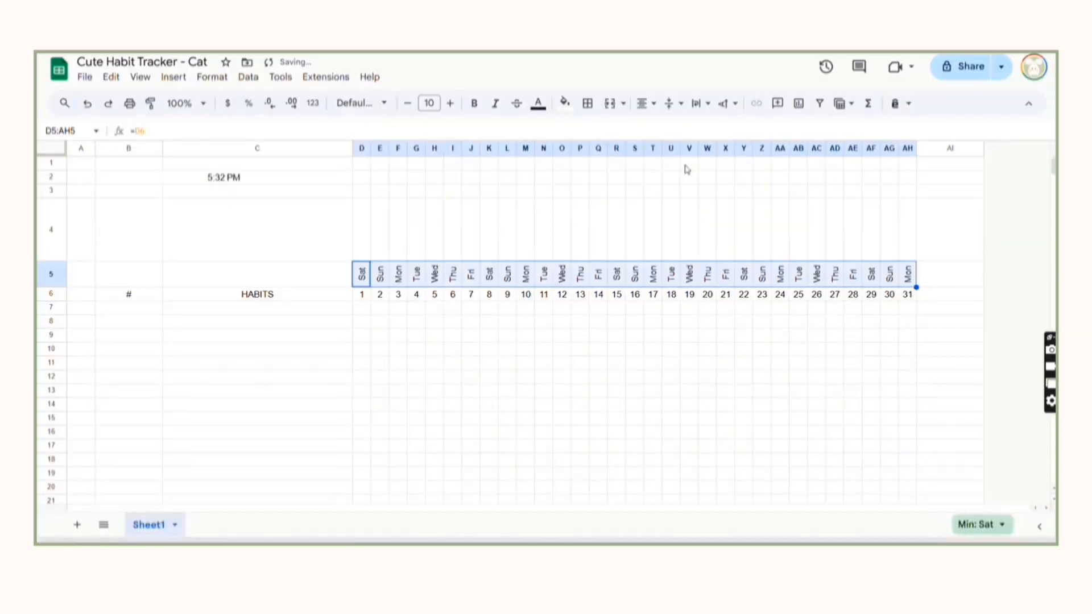
Set the weekday cells D5:AH5 to the Ubuntu font and align them to the bottom of the row.
{"action": "left_click", "coordinate": [359, 103]}
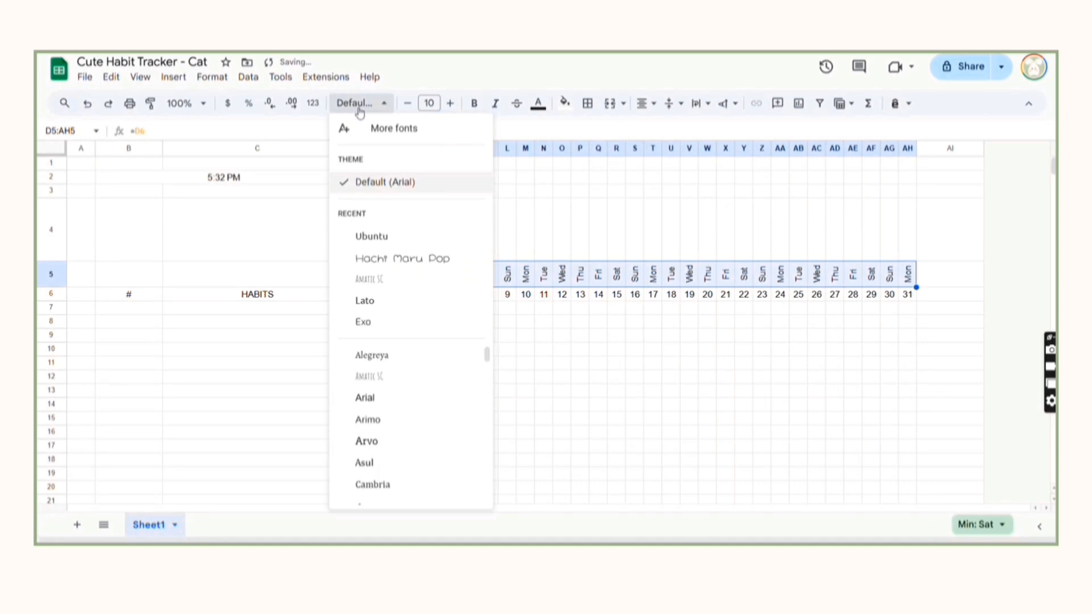
{"action": "left_click", "coordinate": [380, 238]}
{"action": "left_click", "coordinate": [671, 103]}
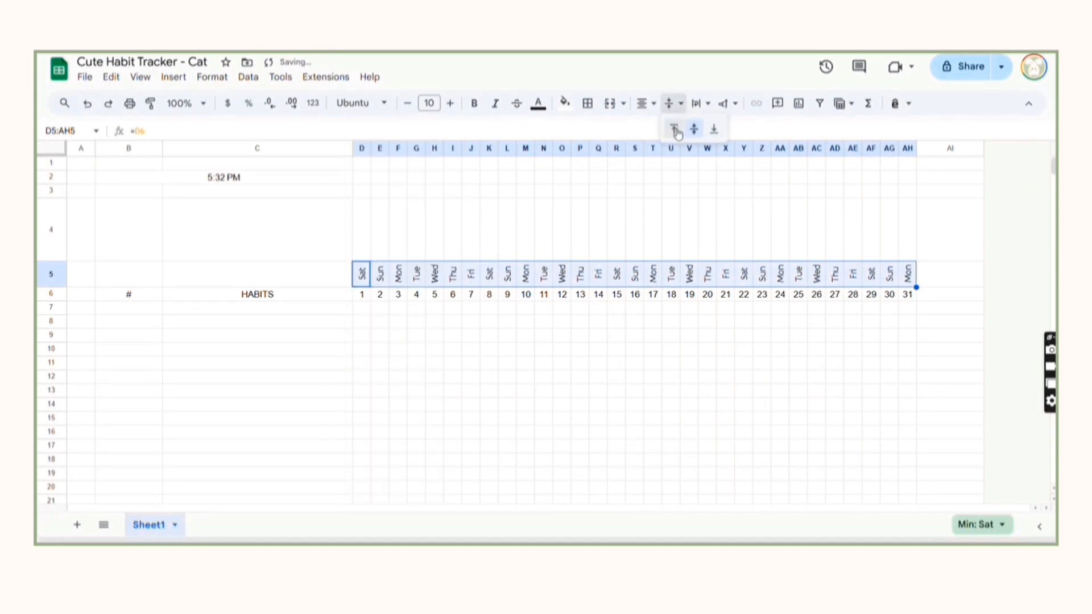
{"action": "left_click", "coordinate": [717, 130]}
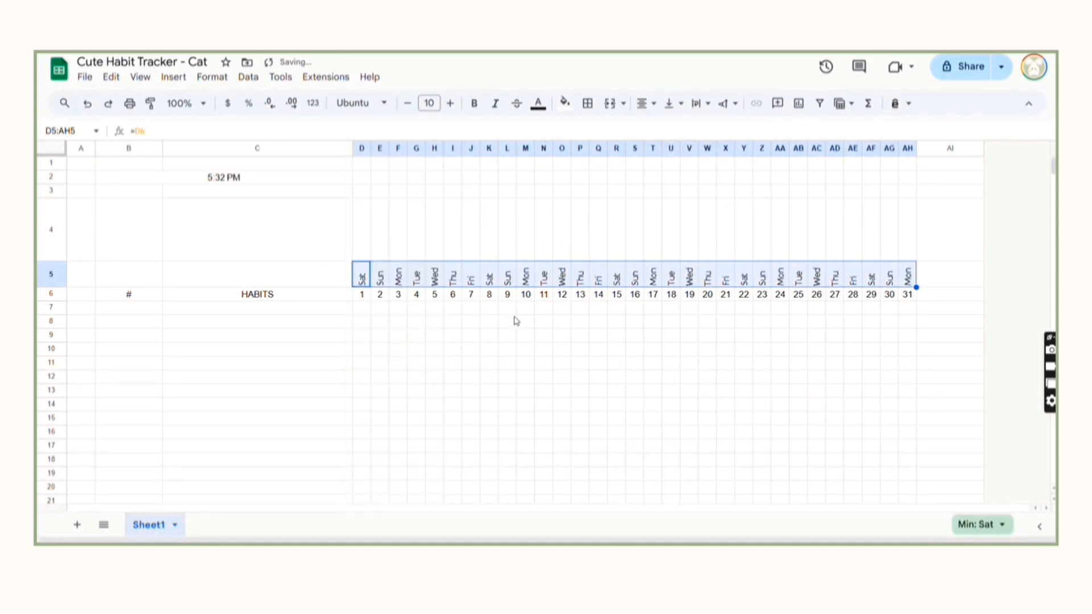
{"action": "left_click", "coordinate": [671, 103]}
{"action": "left_click", "coordinate": [715, 131]}
{"action": "left_click", "coordinate": [507, 350]}
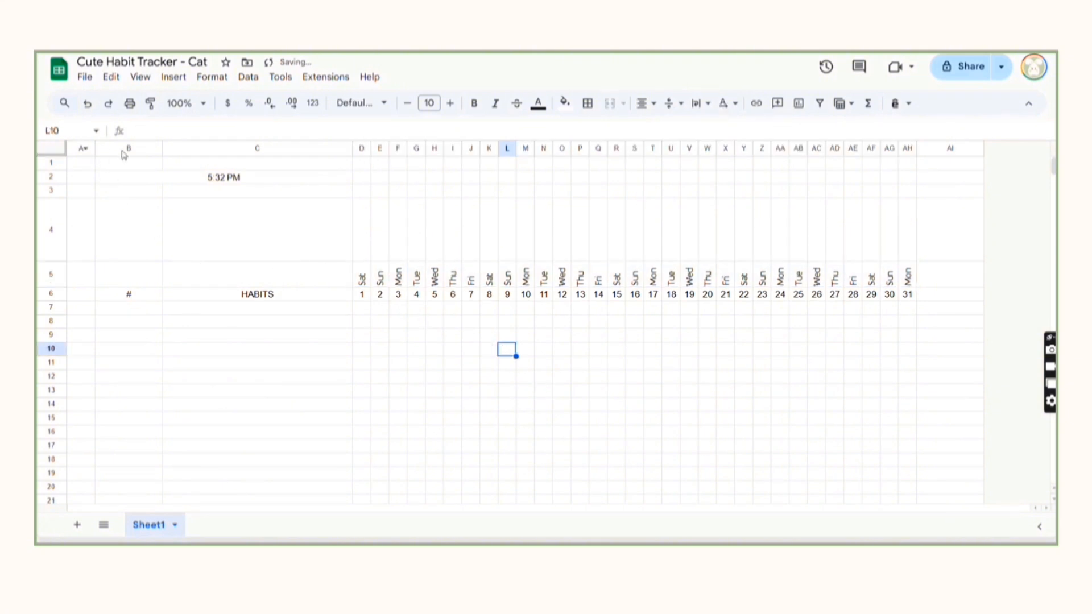
Narrow column B to about a third of its width and number the habit rows with =SEQUENCE(15,1,1) in B7.
{"action": "left_click_drag", "start_coordinate": [164, 149], "coordinate": [118, 154]}
{"action": "left_click", "coordinate": [106, 307]}
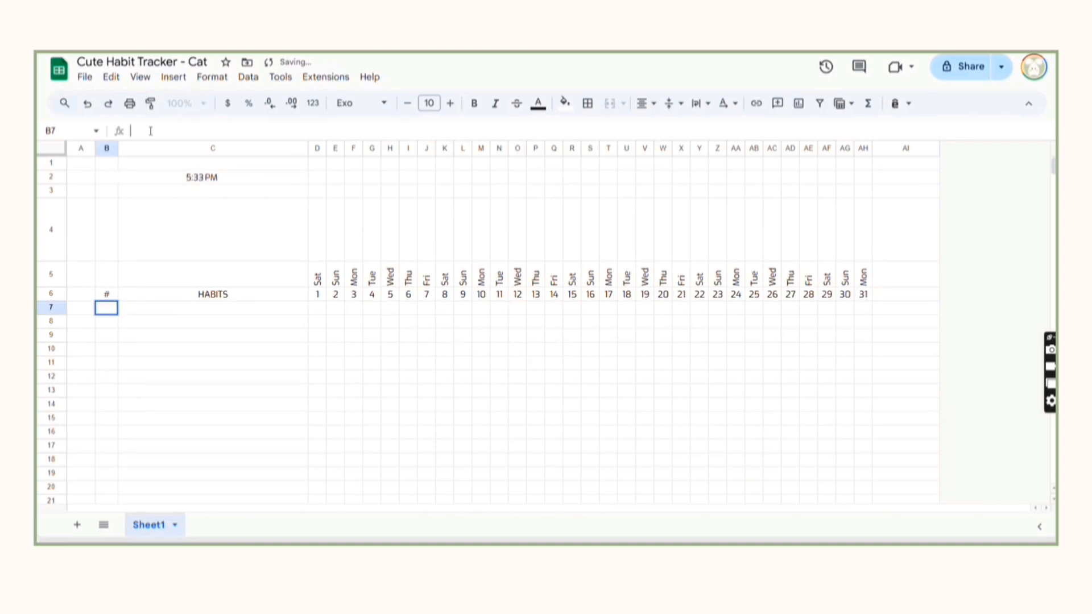
{"action": "left_click", "coordinate": [150, 131]}
{"action": "type", "text": "=SEQUENCE("}
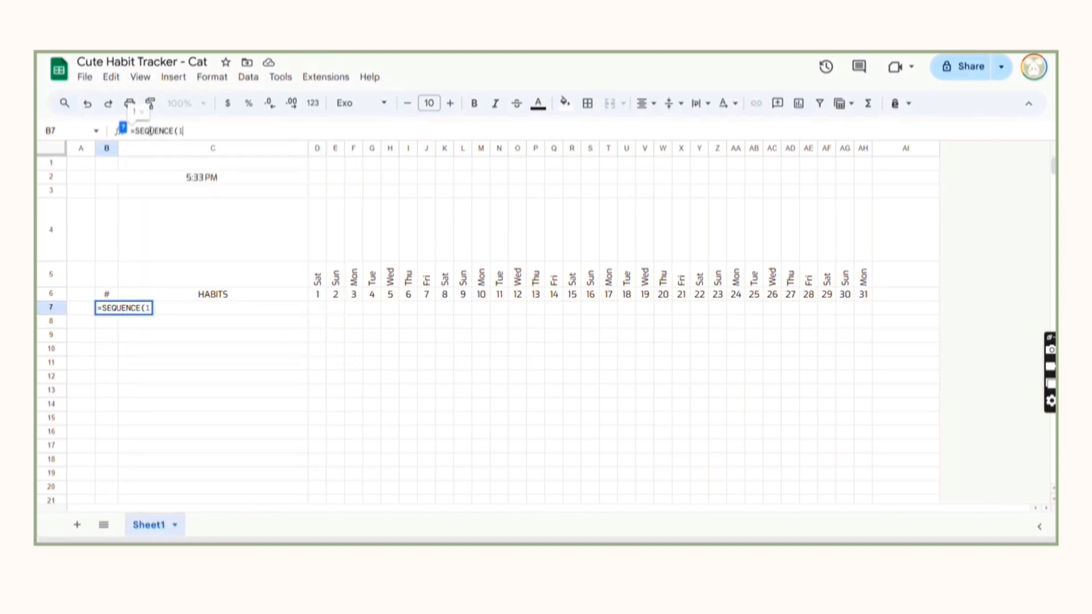
{"action": "type", "text": "15,1,1)"}
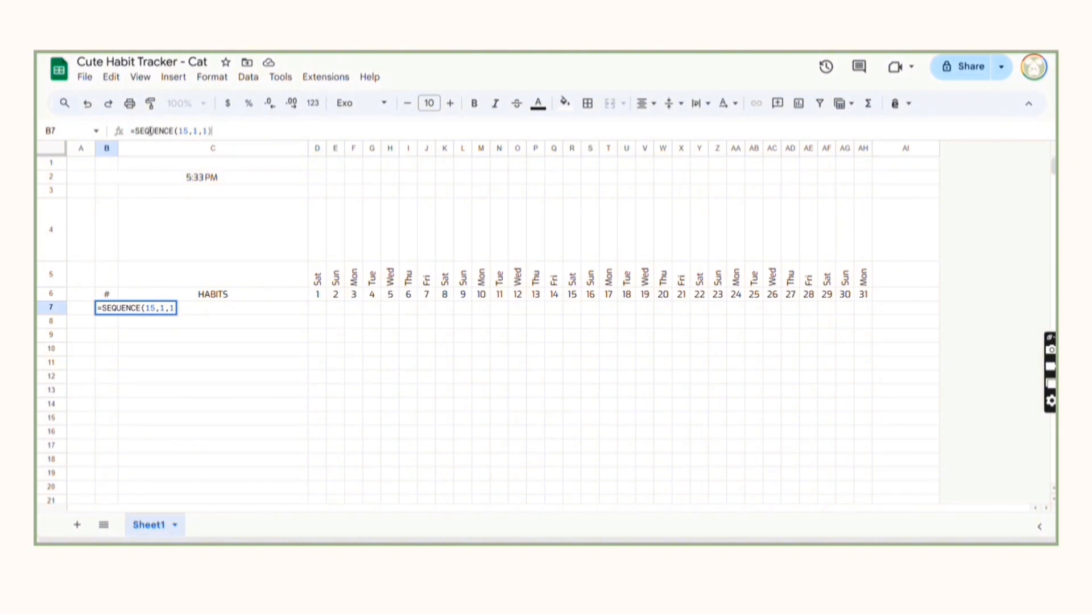
{"action": "key", "text": "Return"}
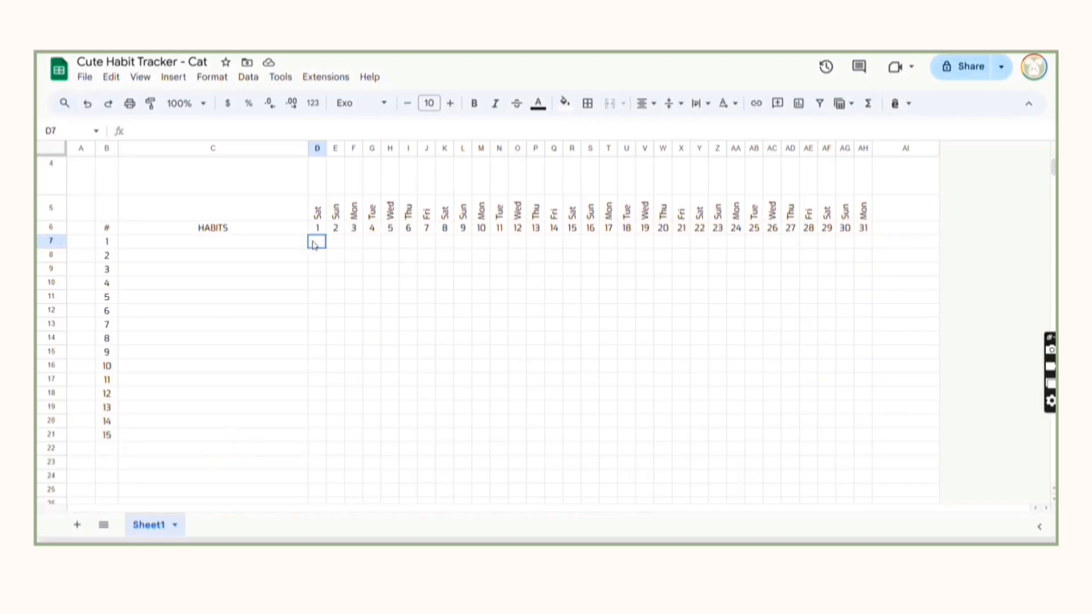
Insert checkboxes in D7:AH21 and reduce their font size to 9.
{"action": "left_click_drag", "start_coordinate": [315, 241], "coordinate": [871, 435]}
{"action": "left_click", "coordinate": [173, 77]}
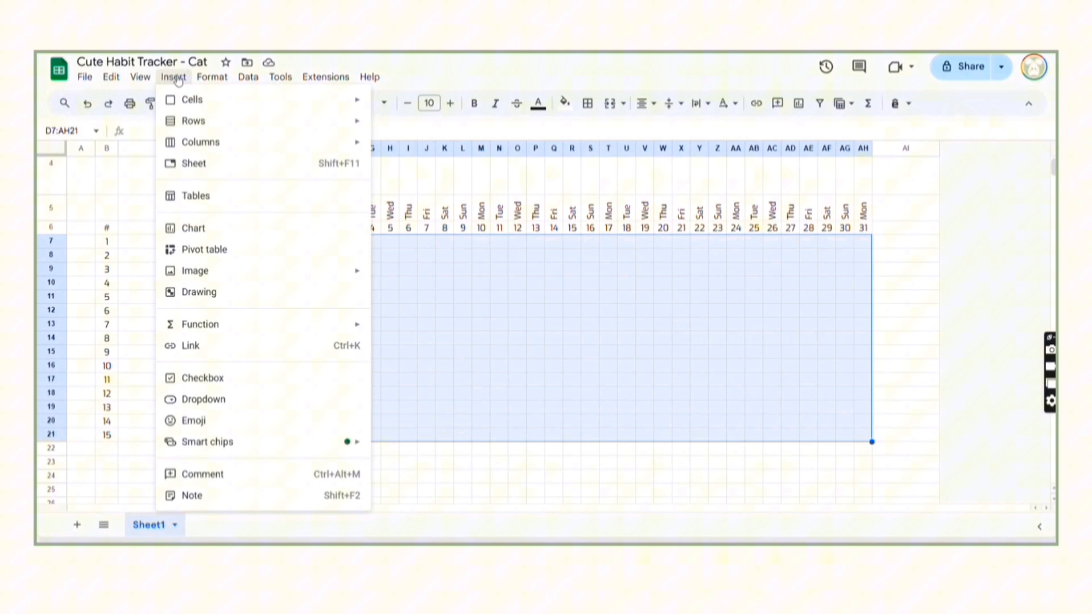
{"action": "left_click", "coordinate": [205, 379]}
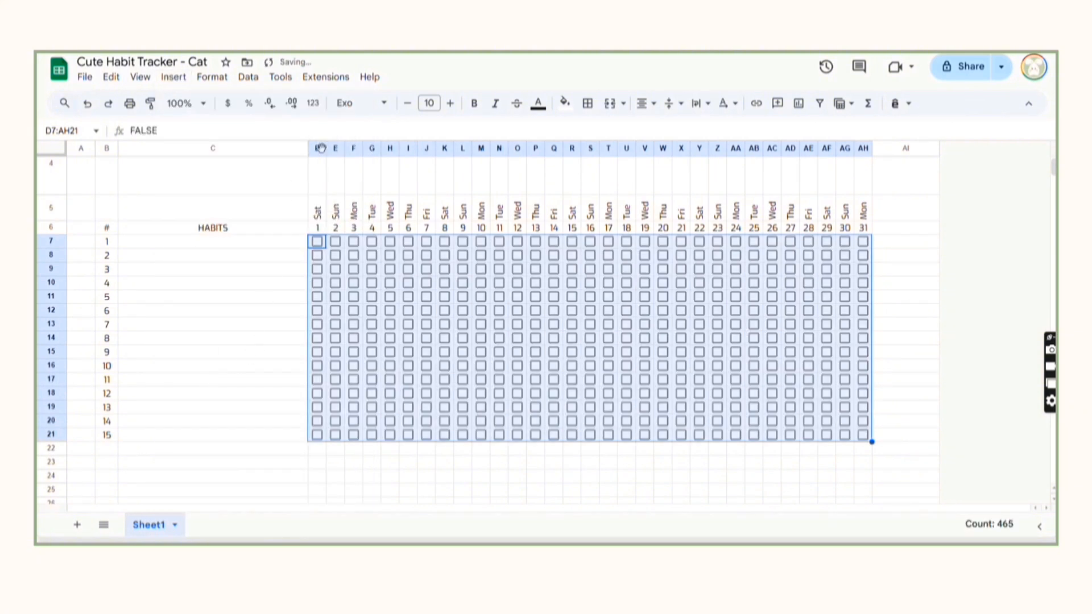
{"action": "left_click", "coordinate": [408, 103]}
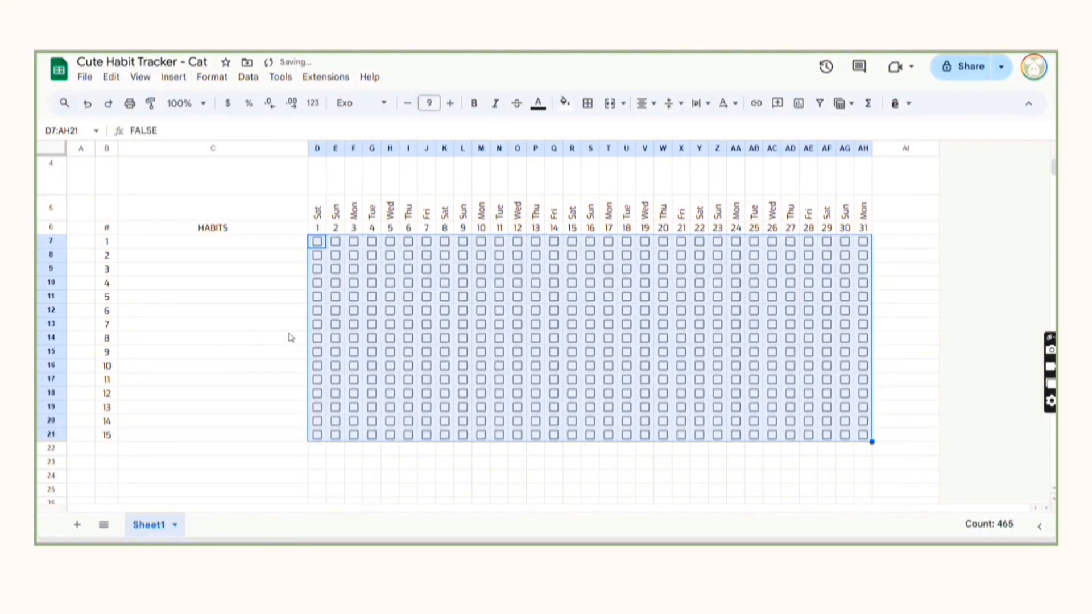
Apply all borders to the habit table range B5:AH21.
{"action": "scroll", "coordinate": [291, 338], "scroll_direction": "up", "scroll_amount": 1}
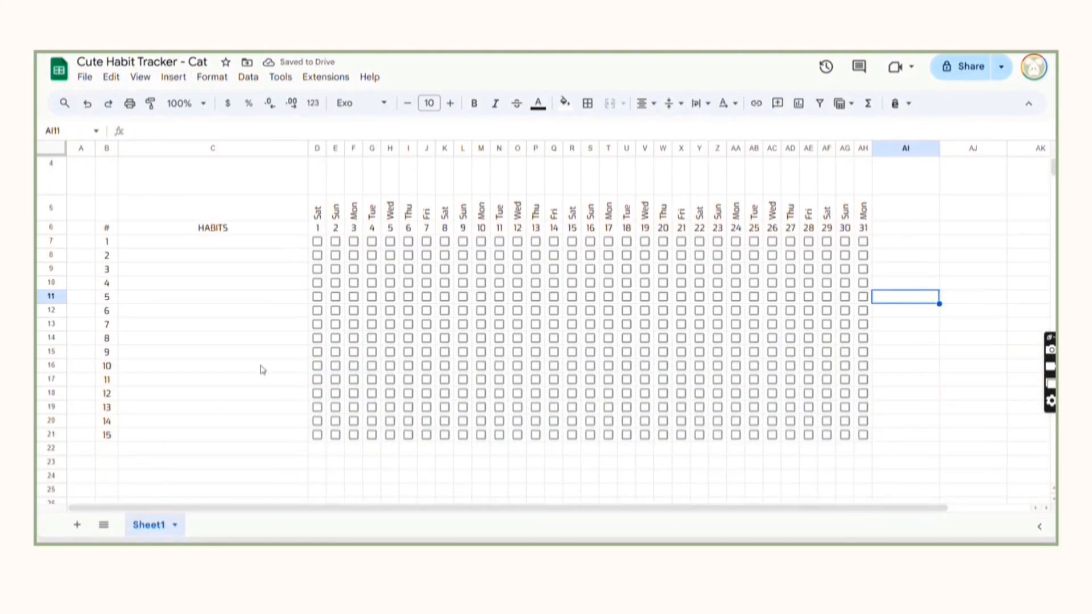
{"action": "scroll", "coordinate": [270, 364], "scroll_direction": "up", "scroll_amount": 1}
{"action": "scroll", "coordinate": [268, 364], "scroll_direction": "down", "scroll_amount": 1}
{"action": "left_click_drag", "start_coordinate": [105, 211], "coordinate": [864, 443]}
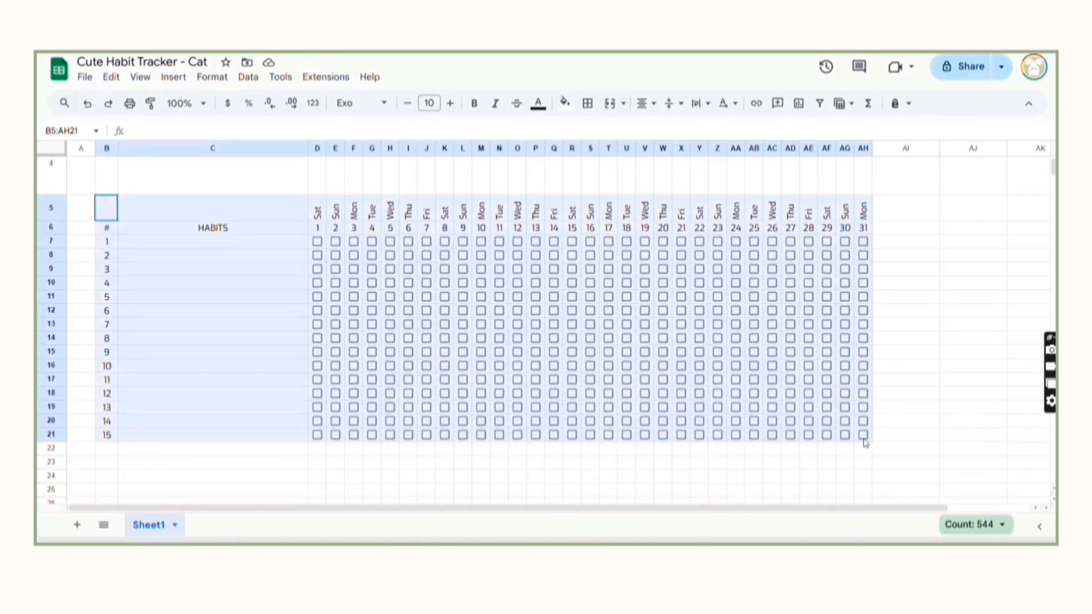
{"action": "left_click", "coordinate": [587, 103]}
{"action": "left_click", "coordinate": [593, 131]}
{"action": "left_click", "coordinate": [178, 478]}
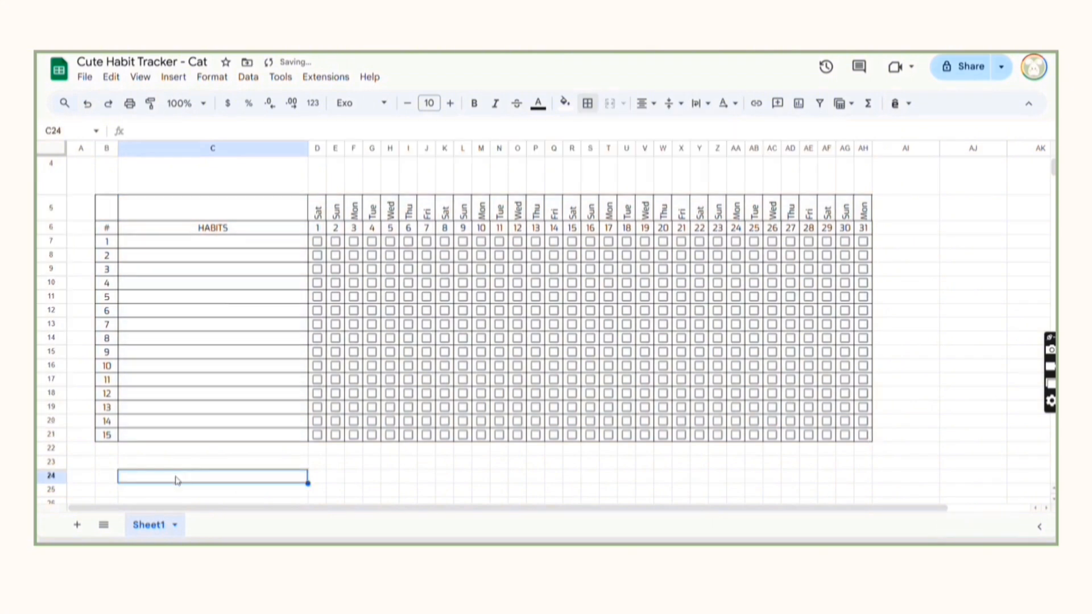
Enter the formula =COUNTA(C7:C21) in cell C22 to count the listed habits.
{"action": "scroll", "coordinate": [239, 408], "scroll_direction": "up", "scroll_amount": 2}
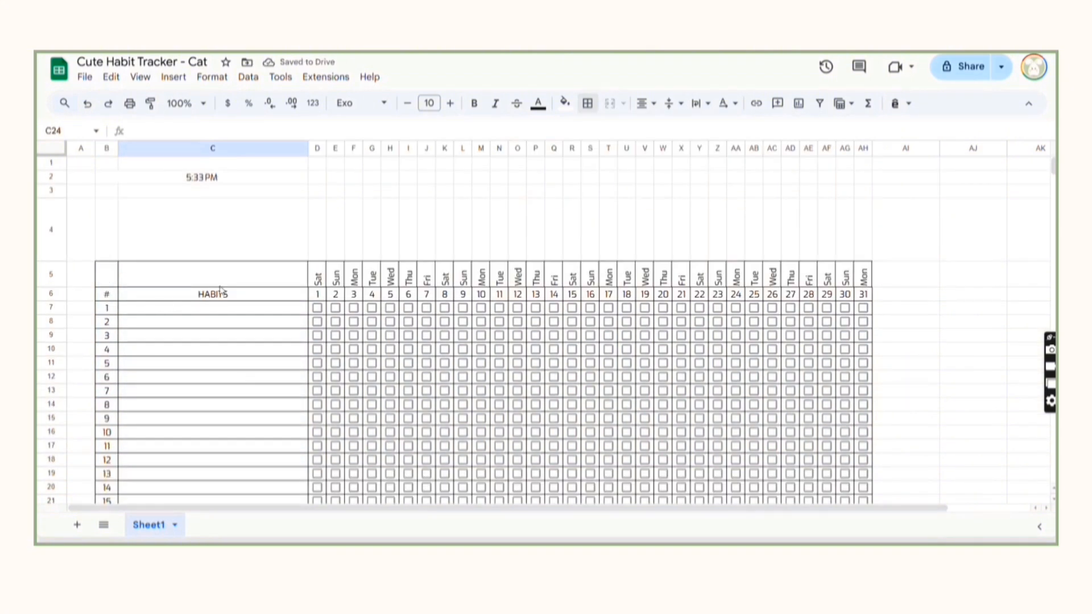
{"action": "scroll", "coordinate": [259, 277], "scroll_direction": "down", "scroll_amount": 2}
{"action": "left_click", "coordinate": [182, 383]}
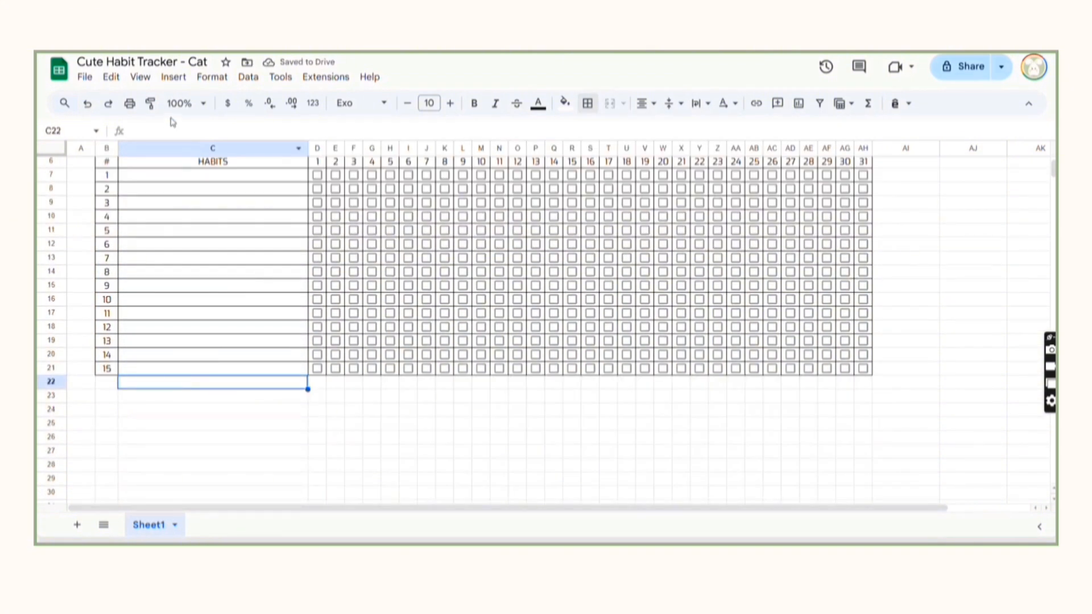
{"action": "left_click", "coordinate": [179, 131]}
{"action": "type", "text": "=COUNTA("}
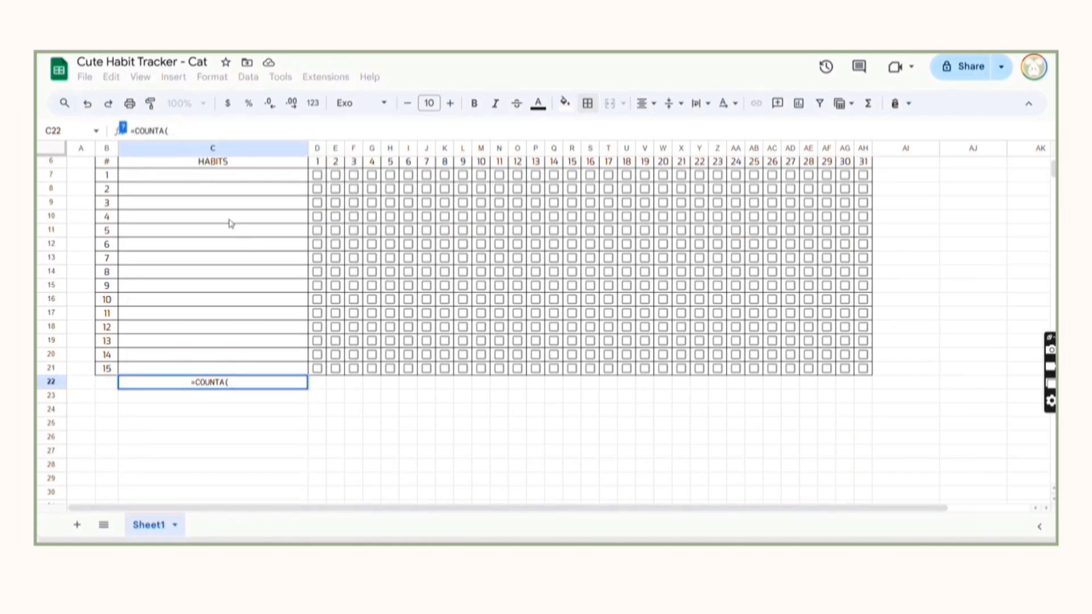
{"action": "scroll", "coordinate": [247, 249], "scroll_direction": "up", "scroll_amount": 2}
{"action": "scroll", "coordinate": [236, 281], "scroll_direction": "down", "scroll_amount": 2}
{"action": "left_click_drag", "start_coordinate": [243, 246], "coordinate": [195, 370]}
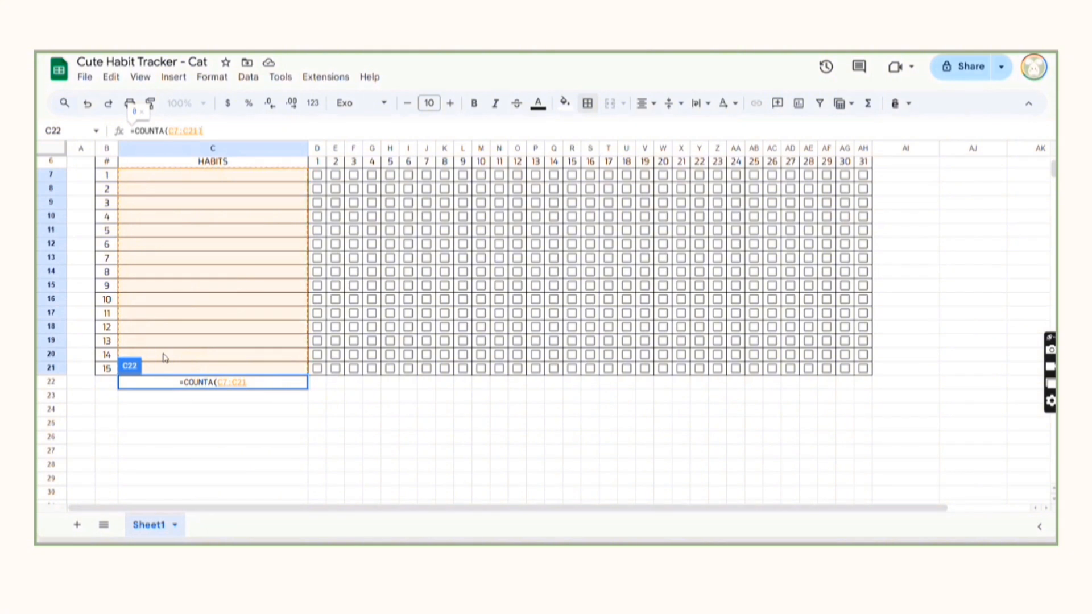
{"action": "type", "text": ")"}
{"action": "key", "text": "Return"}
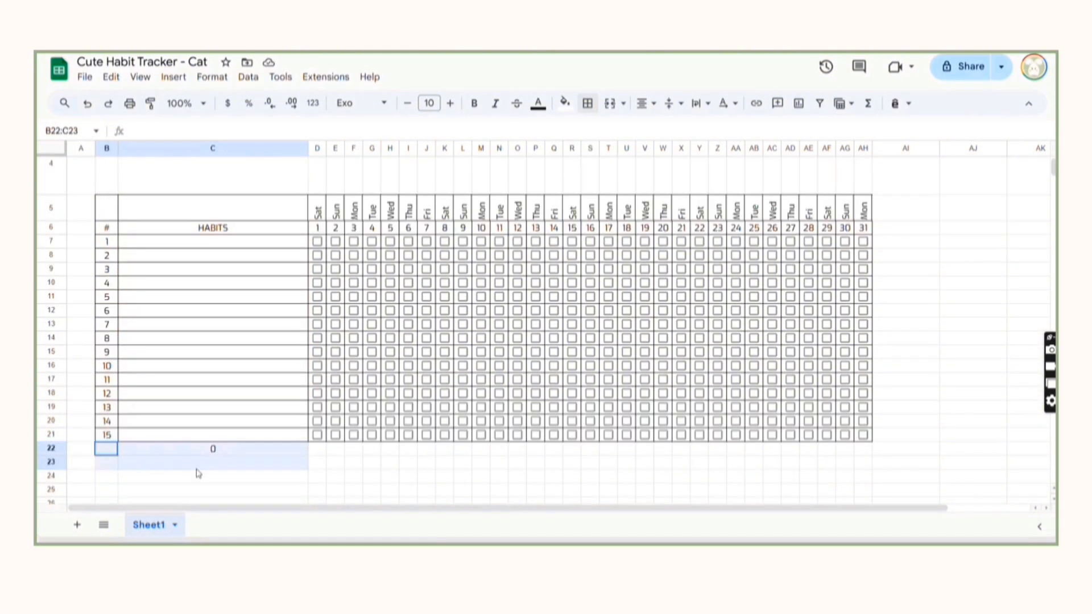
Merge cells B22:C24 horizontally so columns B and C are joined in each row.
{"action": "left_click_drag", "start_coordinate": [197, 470], "coordinate": [237, 348]}
{"action": "scroll", "coordinate": [275, 359], "scroll_direction": "up", "scroll_amount": 2}
{"action": "scroll", "coordinate": [236, 362], "scroll_direction": "down", "scroll_amount": 2}
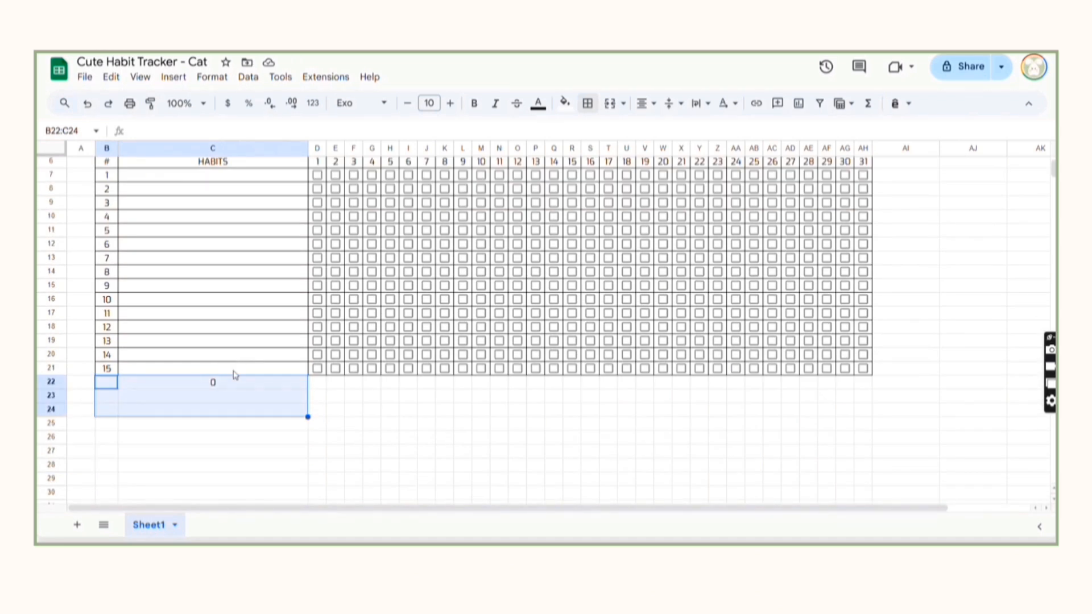
{"action": "left_click", "coordinate": [623, 104]}
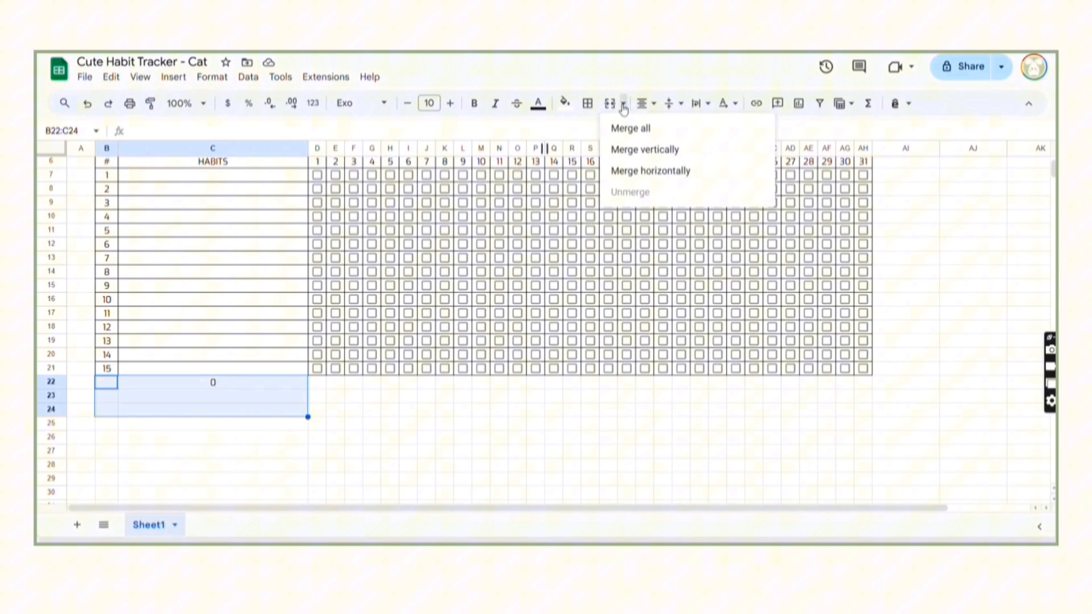
{"action": "left_click", "coordinate": [645, 171]}
{"action": "left_click", "coordinate": [207, 414]}
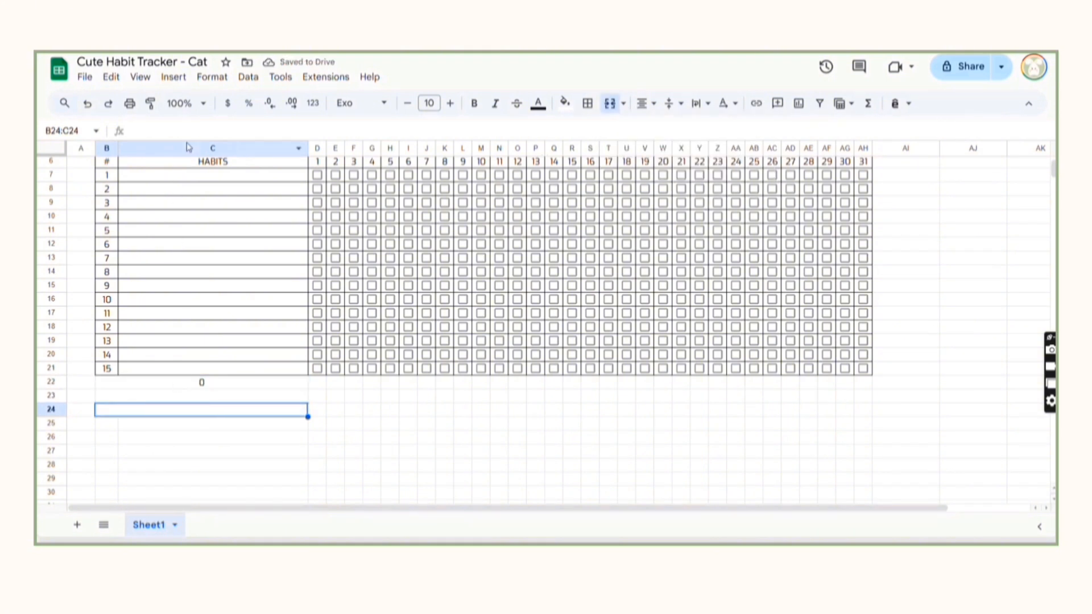
Label the merged summary cells: COMPLETED in B23 and INCOMPLETED in B24.
{"action": "left_click", "coordinate": [223, 397]}
{"action": "left_click", "coordinate": [192, 125]}
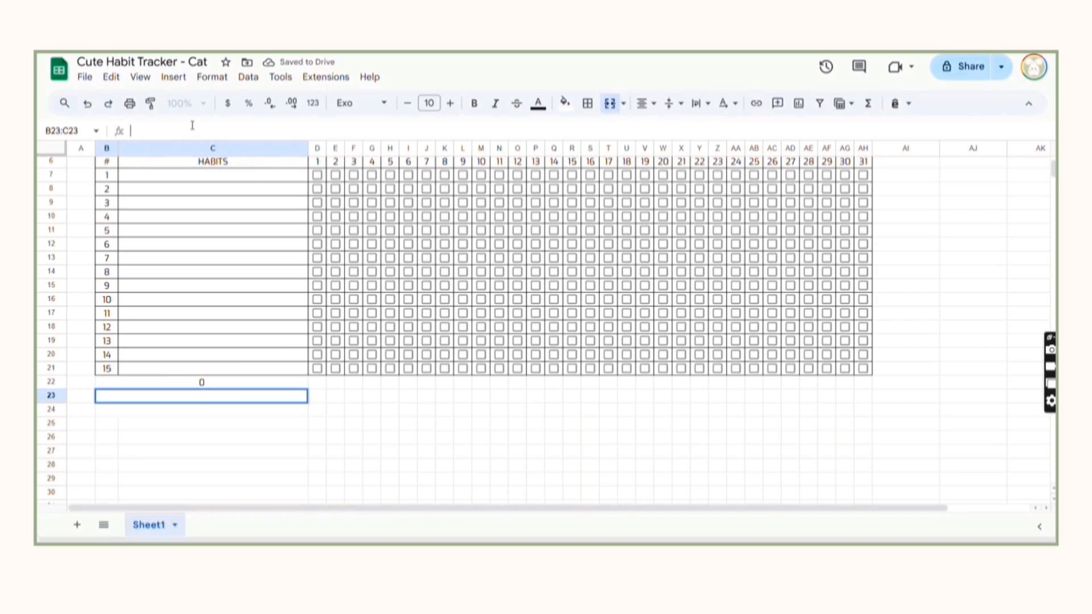
{"action": "type", "text": "COMP"}
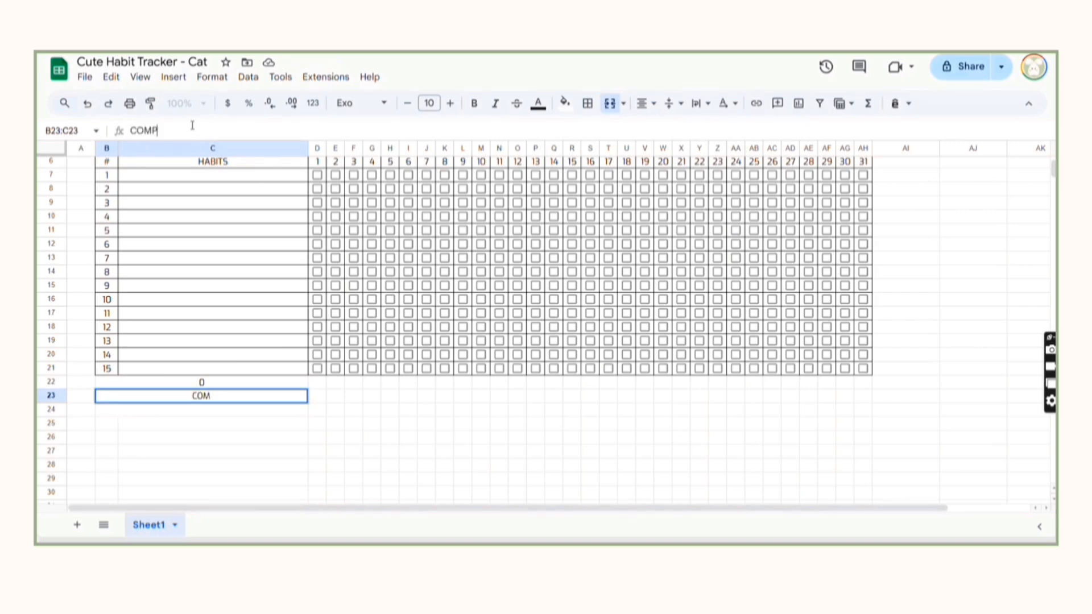
{"action": "type", "text": "LETES"}
{"action": "key", "text": "BackSpace"}
{"action": "type", "text": "D"}
{"action": "key", "text": "Return"}
{"action": "type", "text": "INCOM"}
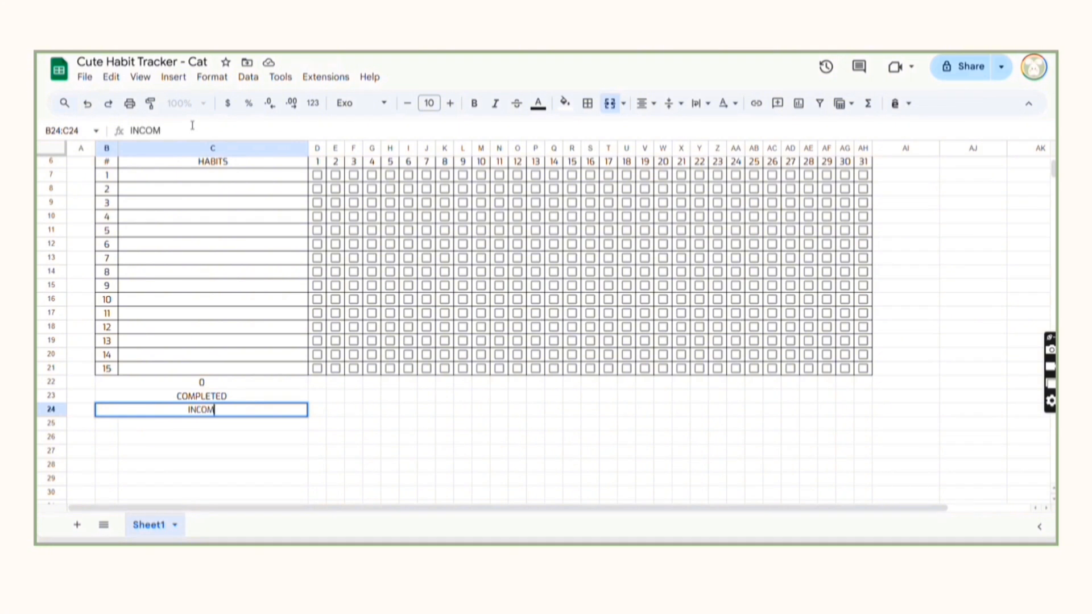
{"action": "type", "text": "PLETED"}
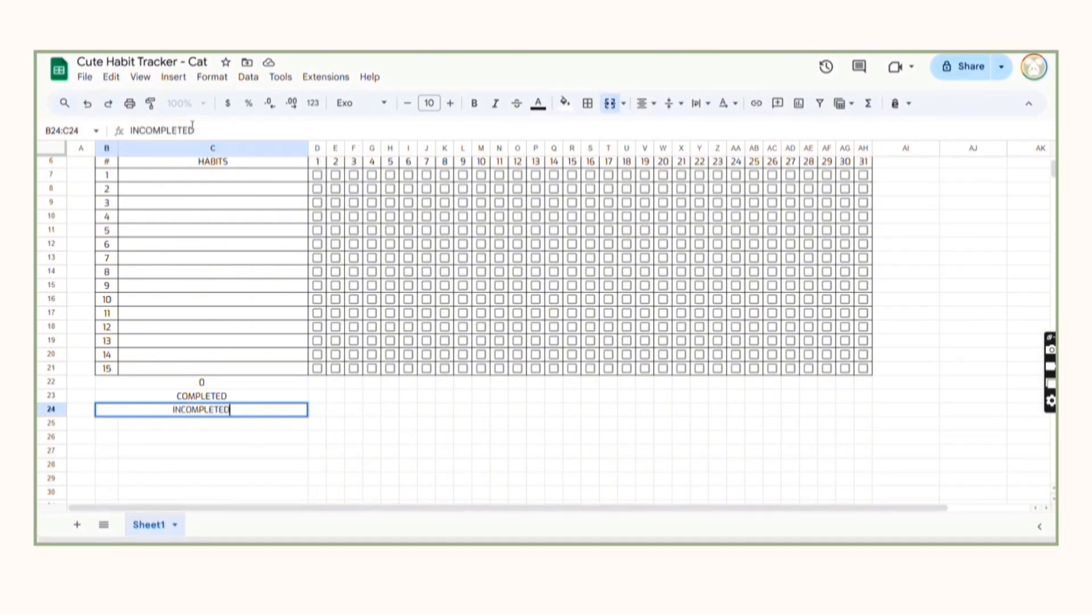
{"action": "key", "text": "Return"}
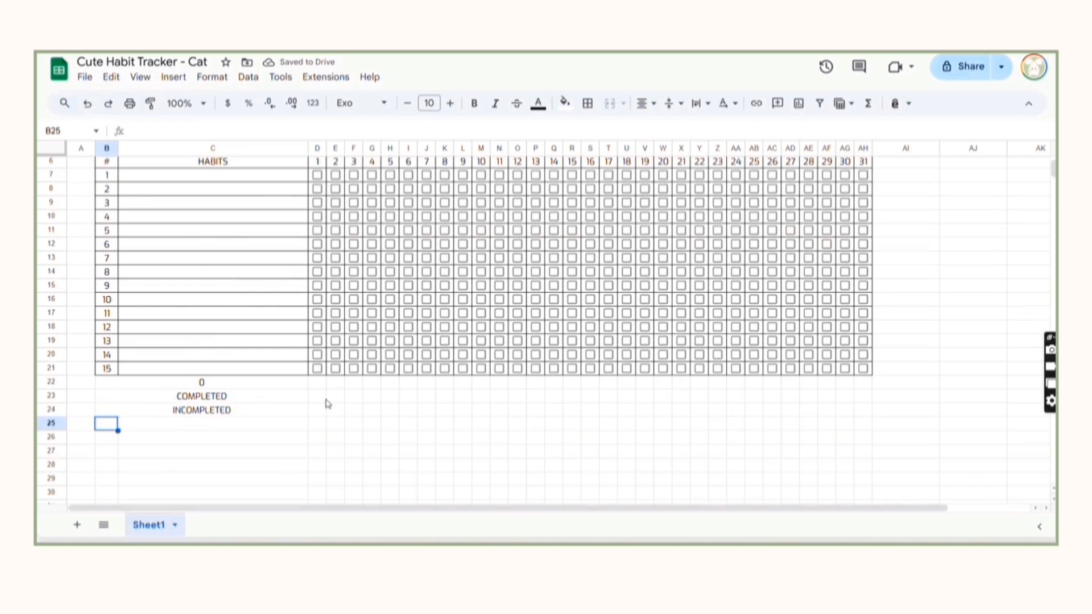
Enter =COUNTIF(D7:D21,TRUE) in D23 and fill it across the COMPLETED row to AH23.
{"action": "scroll", "coordinate": [327, 404], "scroll_direction": "up", "scroll_amount": 2}
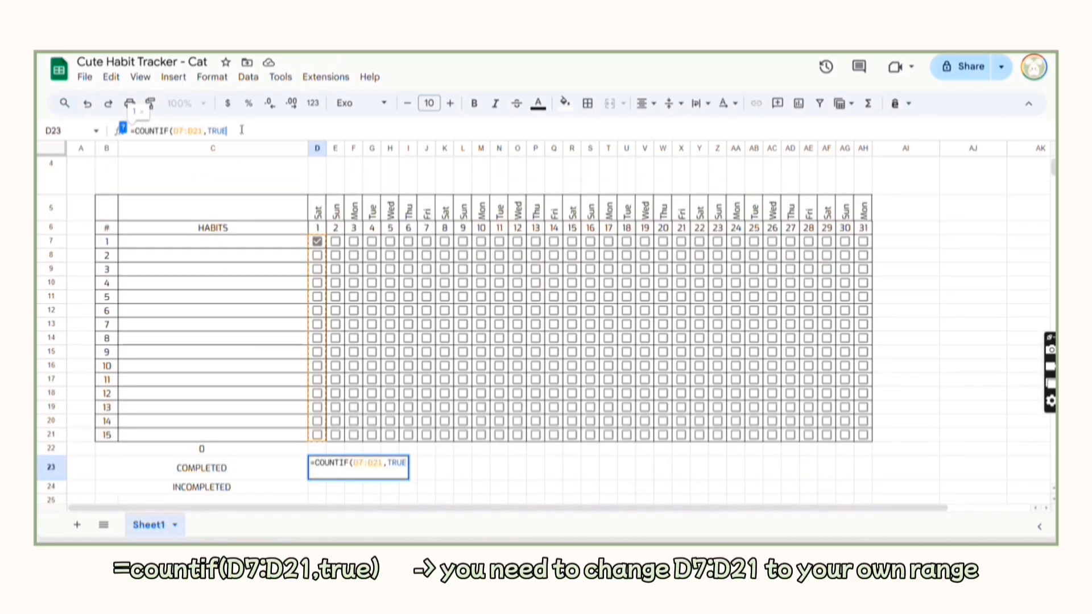
{"action": "type", "text": ")"}
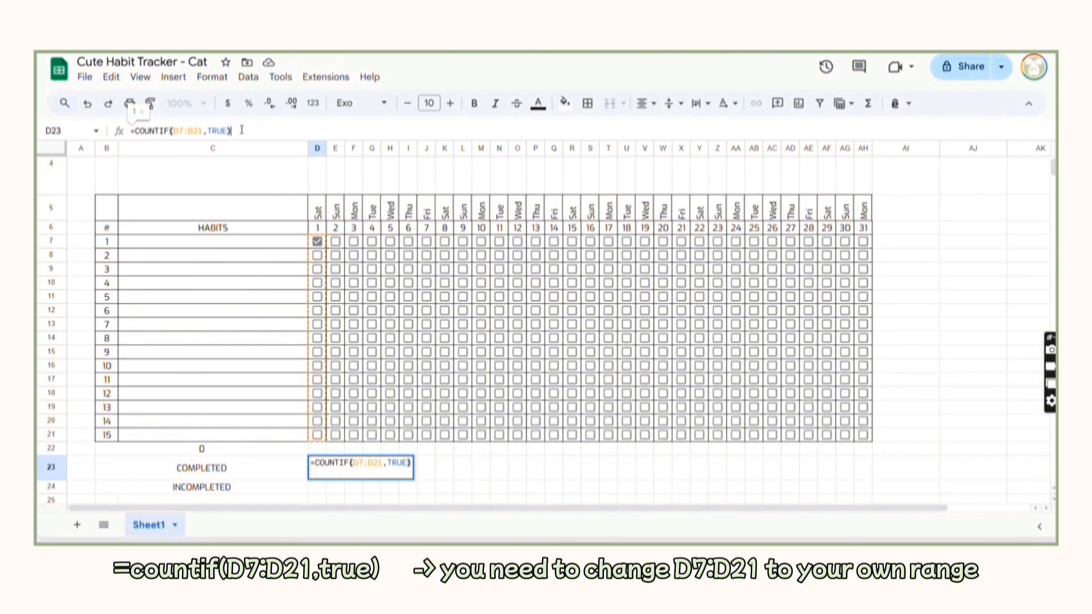
{"action": "key", "text": "Return"}
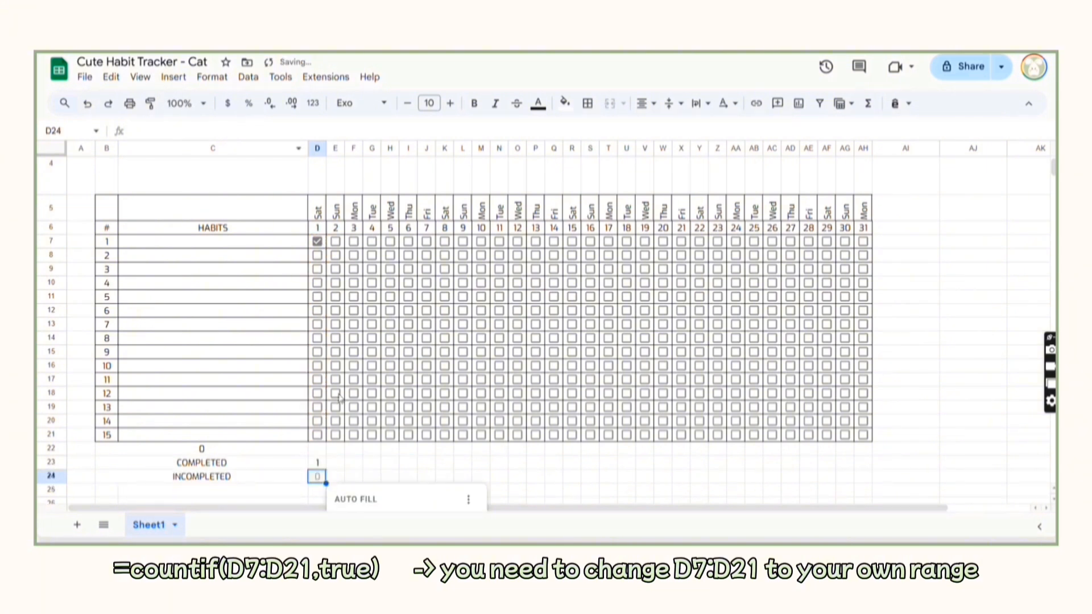
{"action": "left_click", "coordinate": [320, 463]}
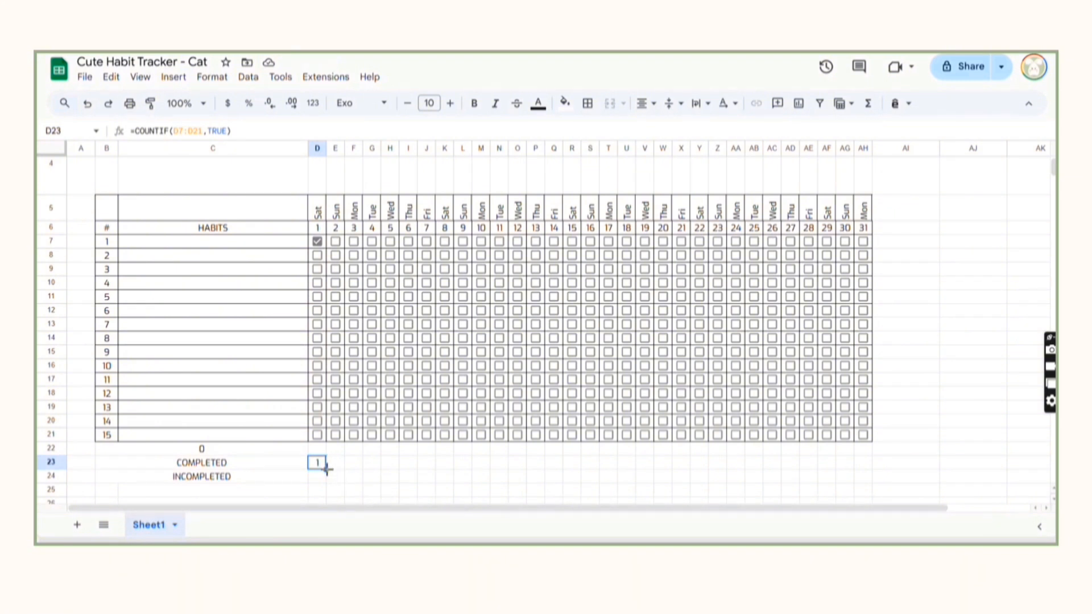
{"action": "left_click_drag", "start_coordinate": [330, 468], "coordinate": [870, 476]}
{"action": "left_click", "coordinate": [863, 477]}
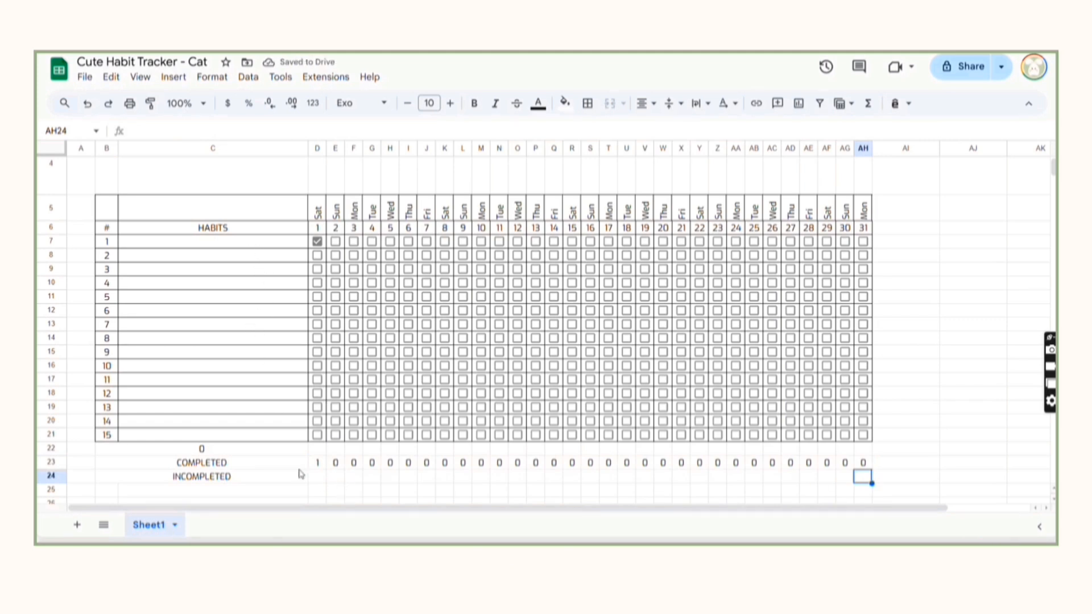
Enter the formula =B22-D23 in D24 to calculate the first day's incomplete habits.
{"action": "left_click", "coordinate": [321, 478]}
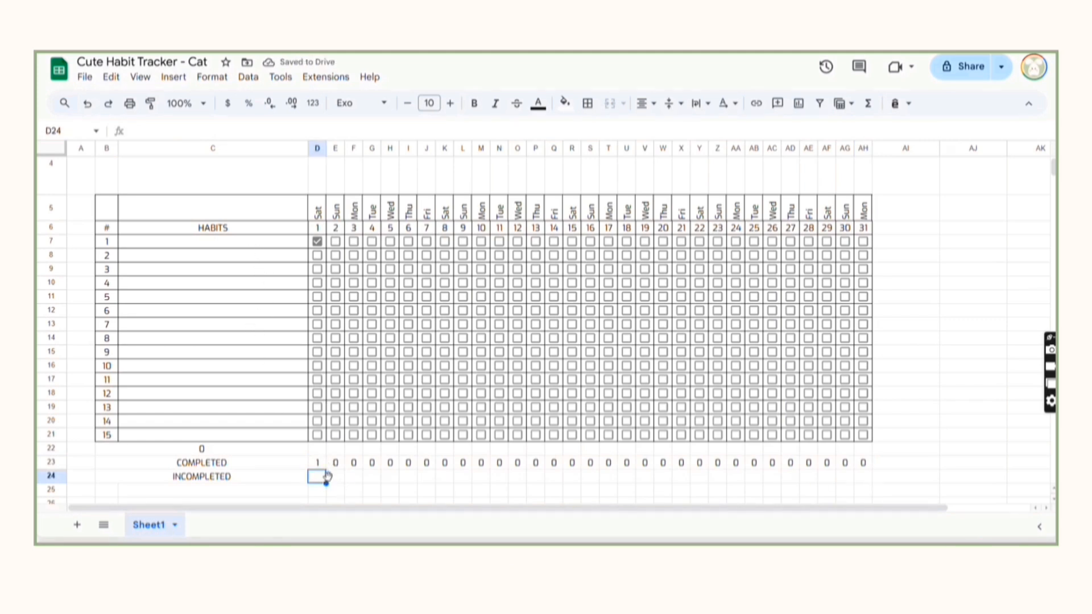
{"action": "left_click", "coordinate": [152, 132]}
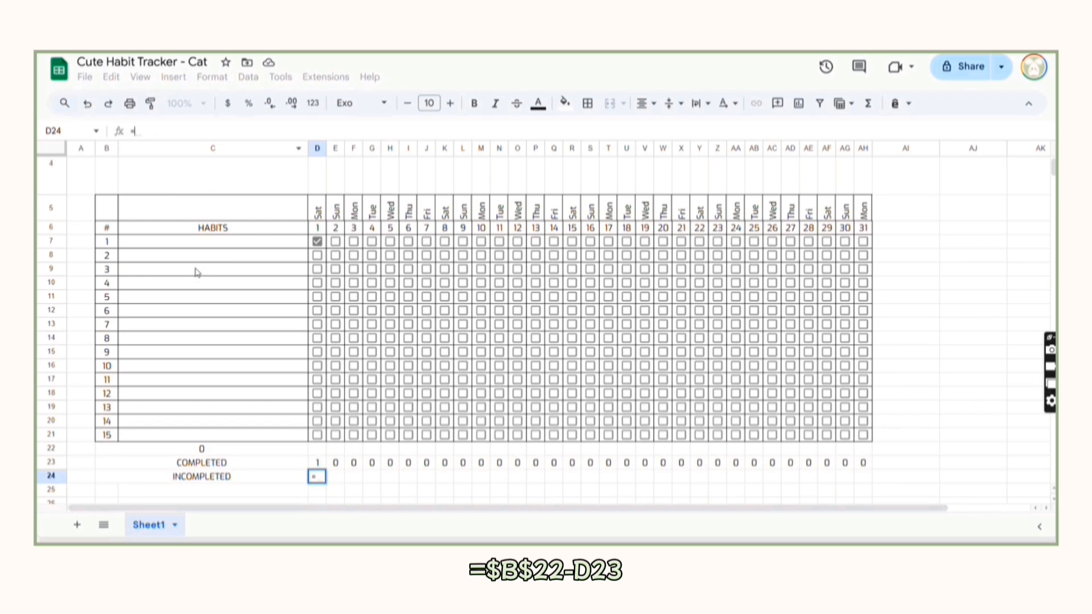
{"action": "left_click", "coordinate": [193, 451]}
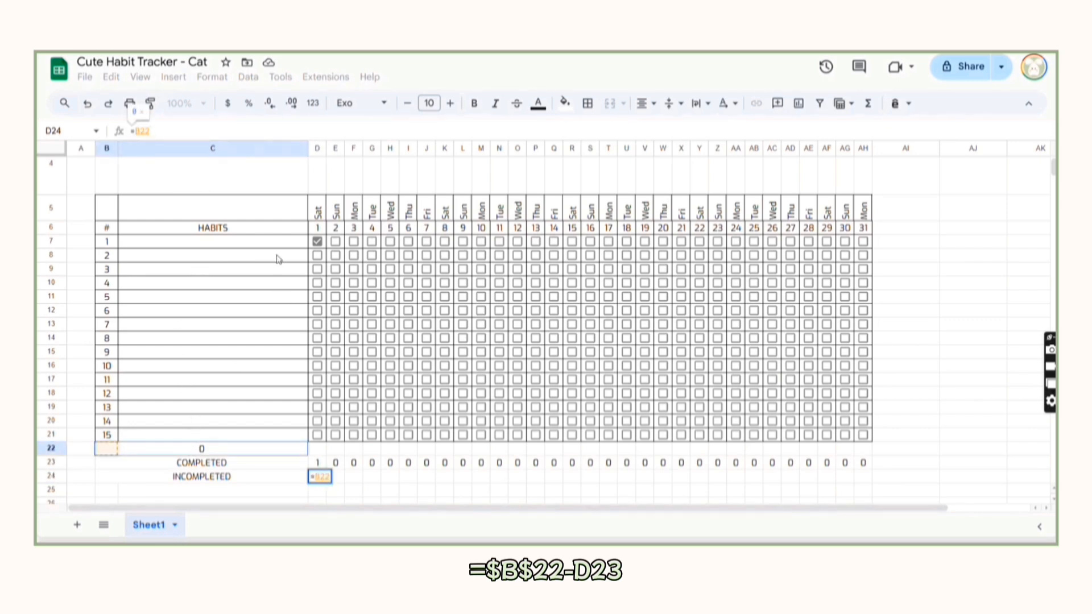
{"action": "type", "text": "-"}
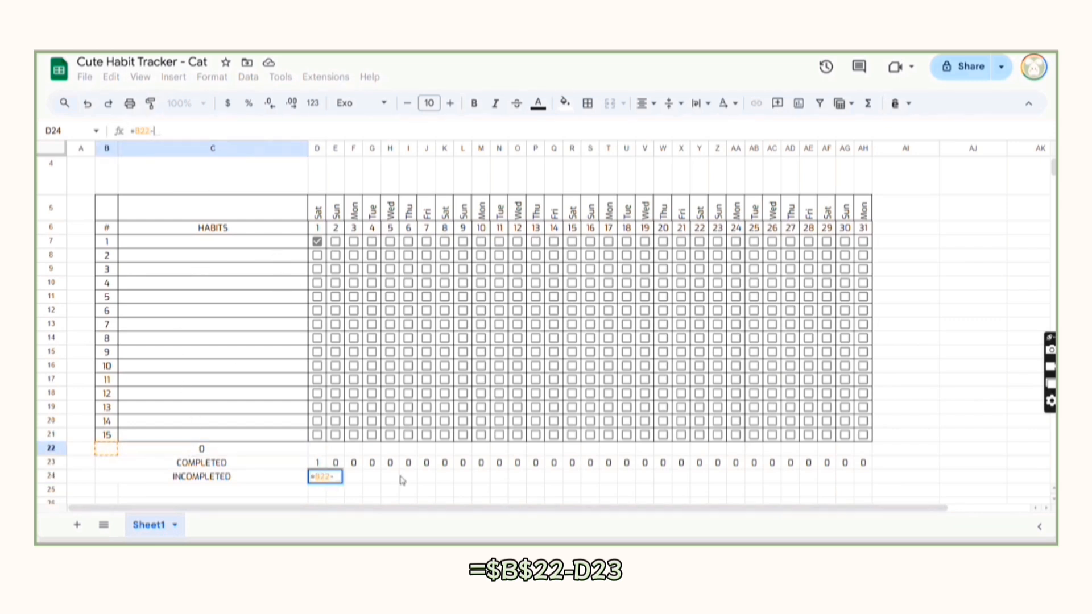
{"action": "left_click", "coordinate": [313, 463]}
{"action": "key", "text": "Return"}
{"action": "left_click", "coordinate": [365, 490]}
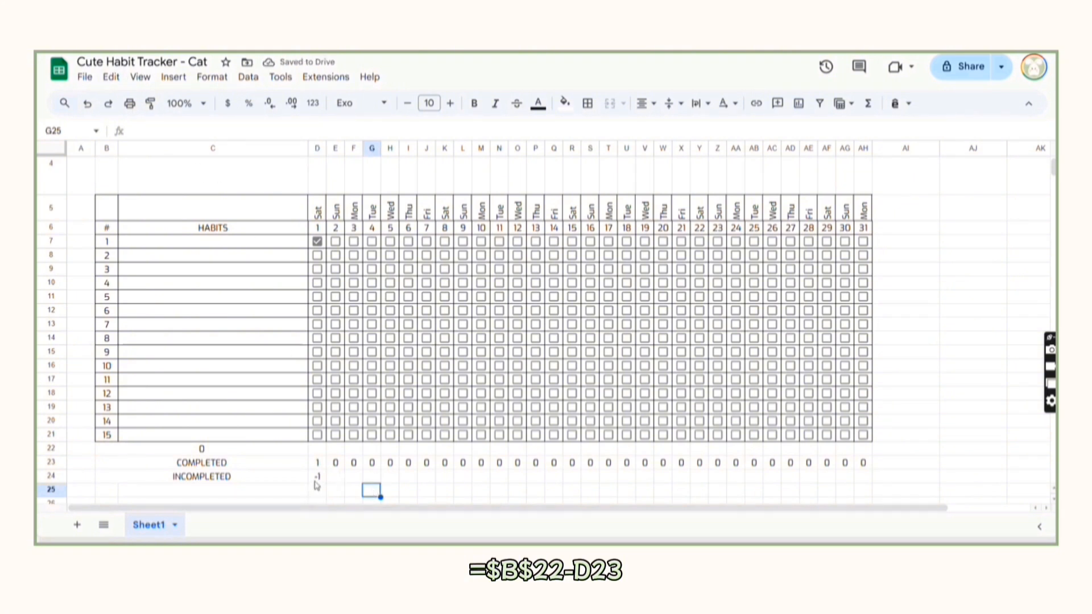
Try filling the D24 formula across to G24 and compare the cell references in D24 and E24.
{"action": "left_click", "coordinate": [316, 478]}
{"action": "left_click_drag", "start_coordinate": [326, 483], "coordinate": [371, 482]}
{"action": "left_click", "coordinate": [404, 490]}
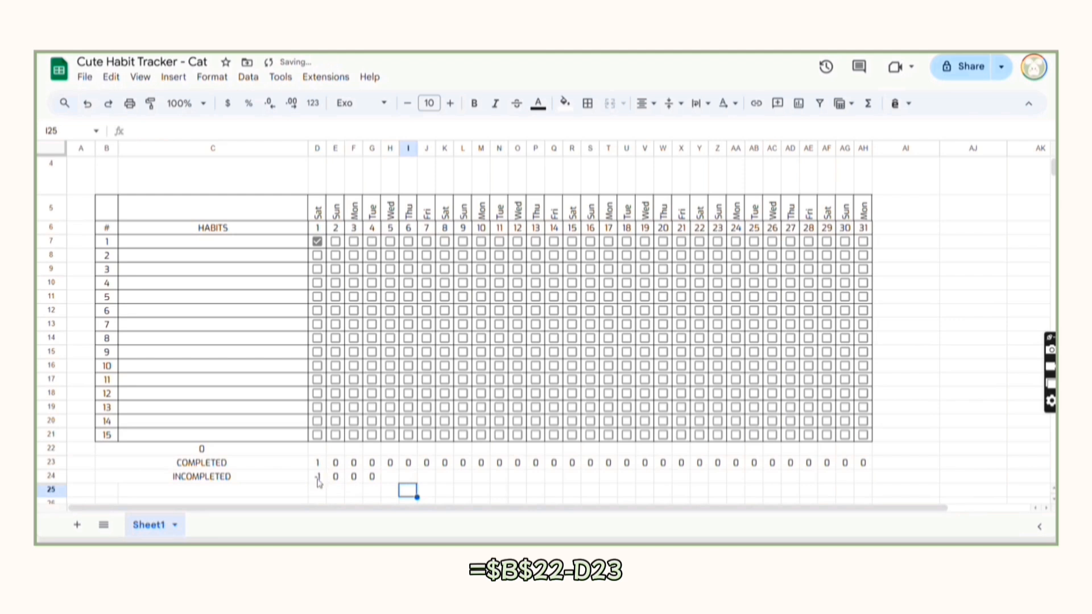
{"action": "left_click", "coordinate": [336, 478]}
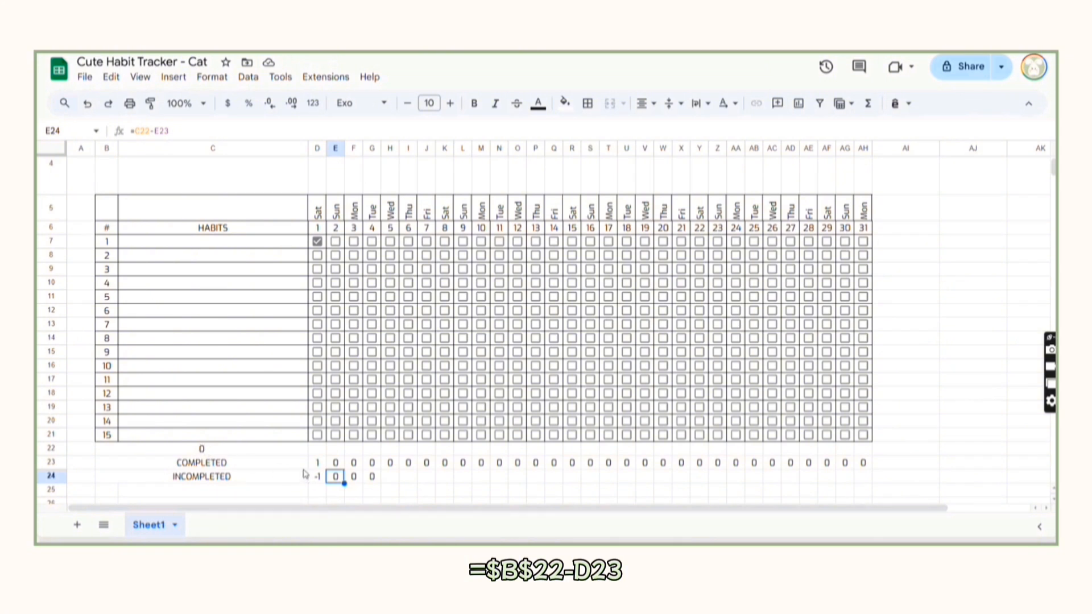
{"action": "left_click", "coordinate": [322, 479]}
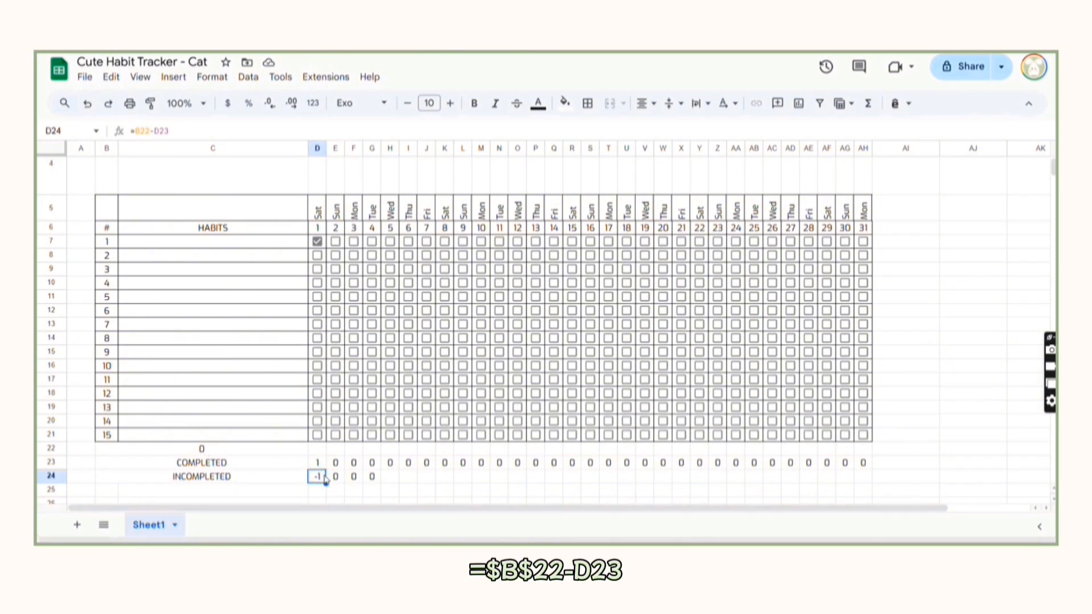
{"action": "left_click", "coordinate": [336, 480]}
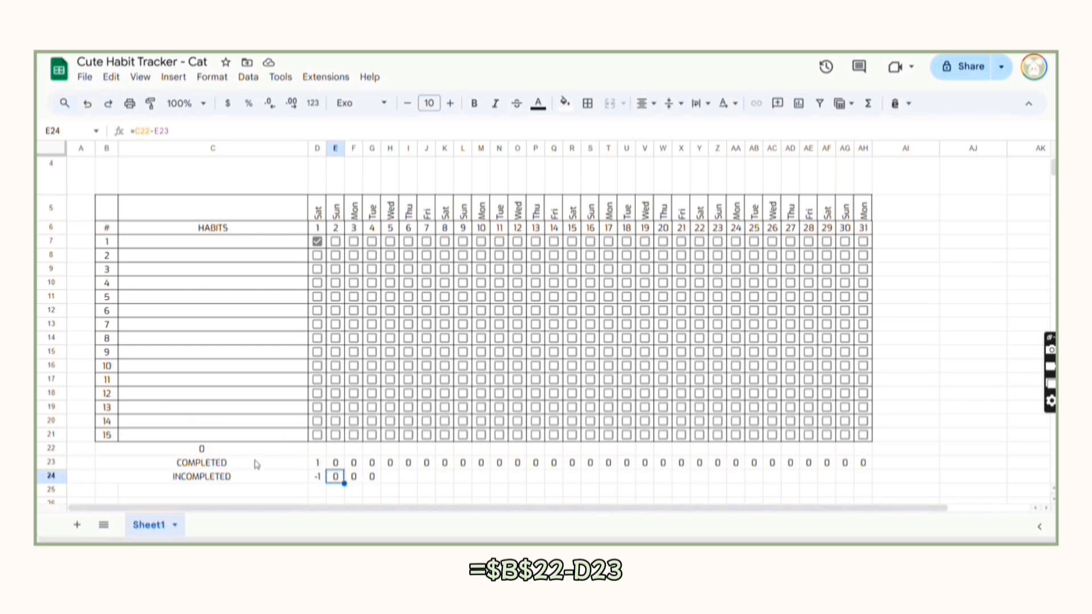
{"action": "left_click", "coordinate": [314, 479]}
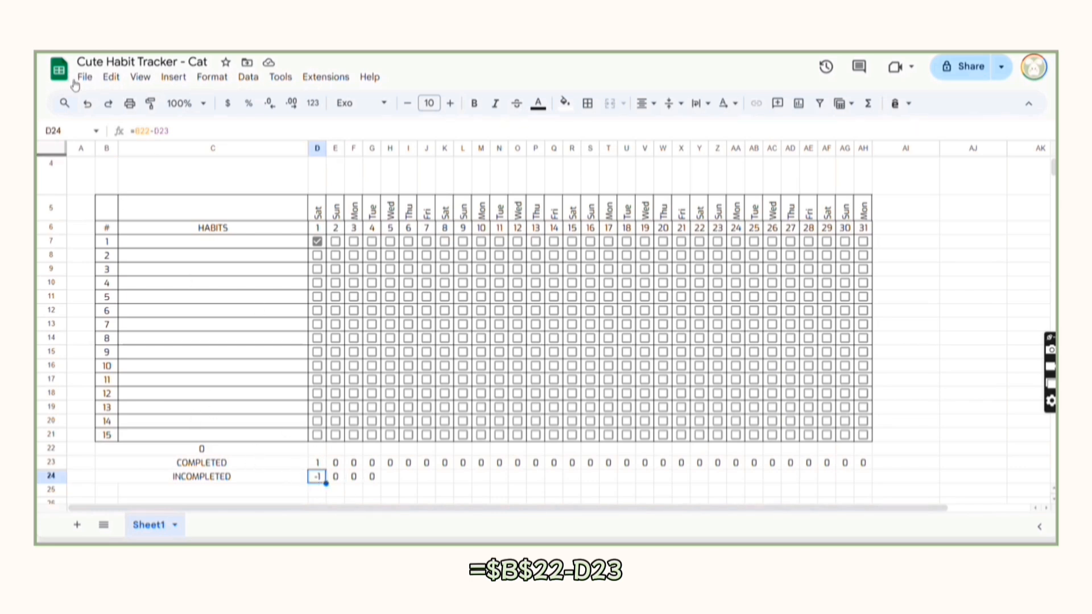
Make the total reference absolute so D24 reads =$B$22-D23, and fill it across to AH24.
{"action": "left_click", "coordinate": [139, 131]}
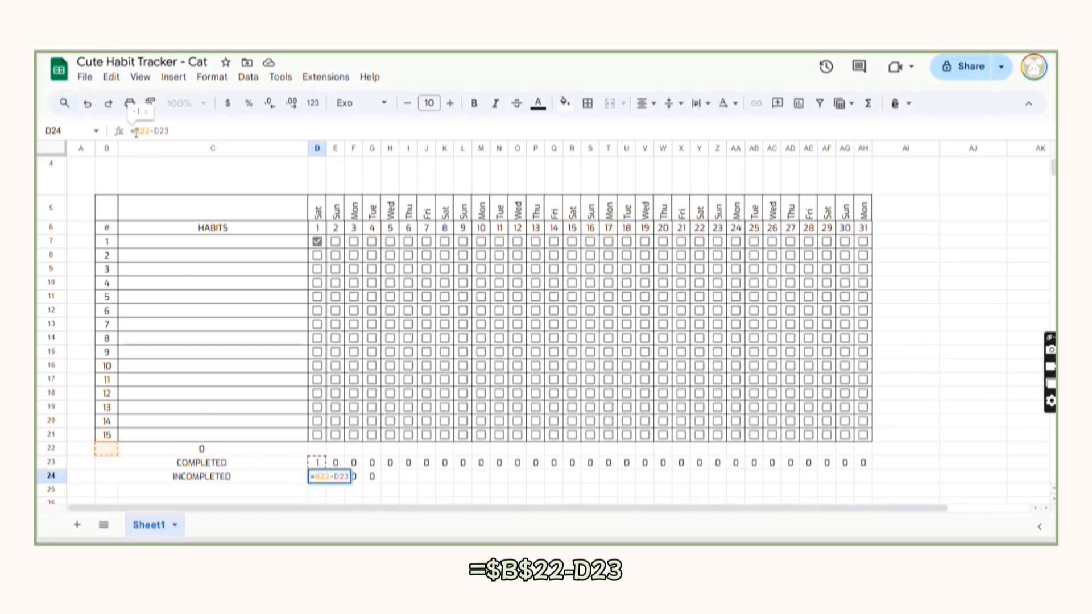
{"action": "type", "text": "$"}
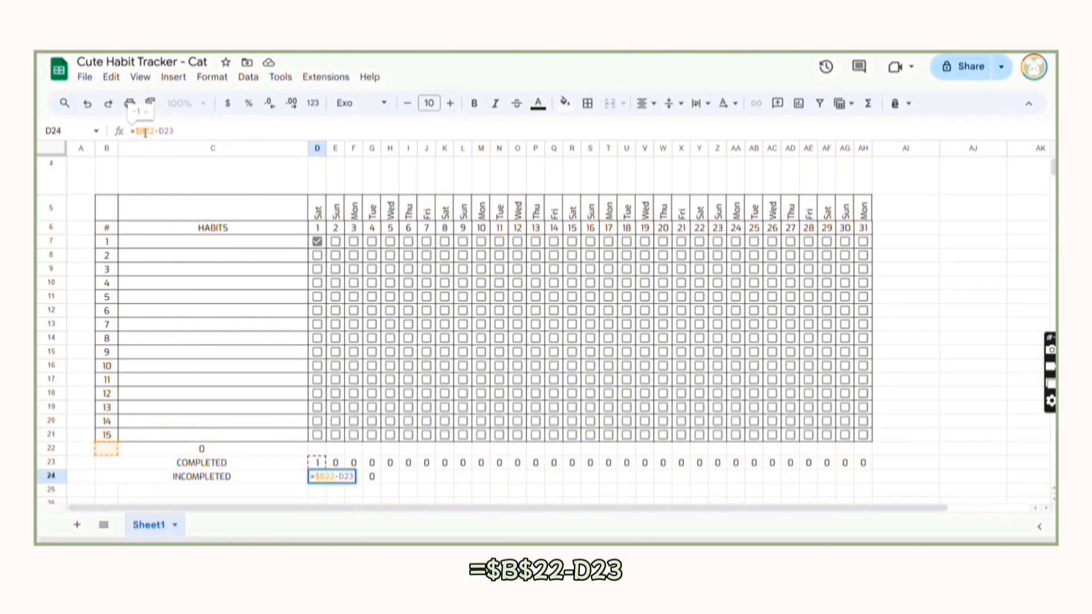
{"action": "left_click", "coordinate": [145, 132]}
{"action": "type", "text": "$"}
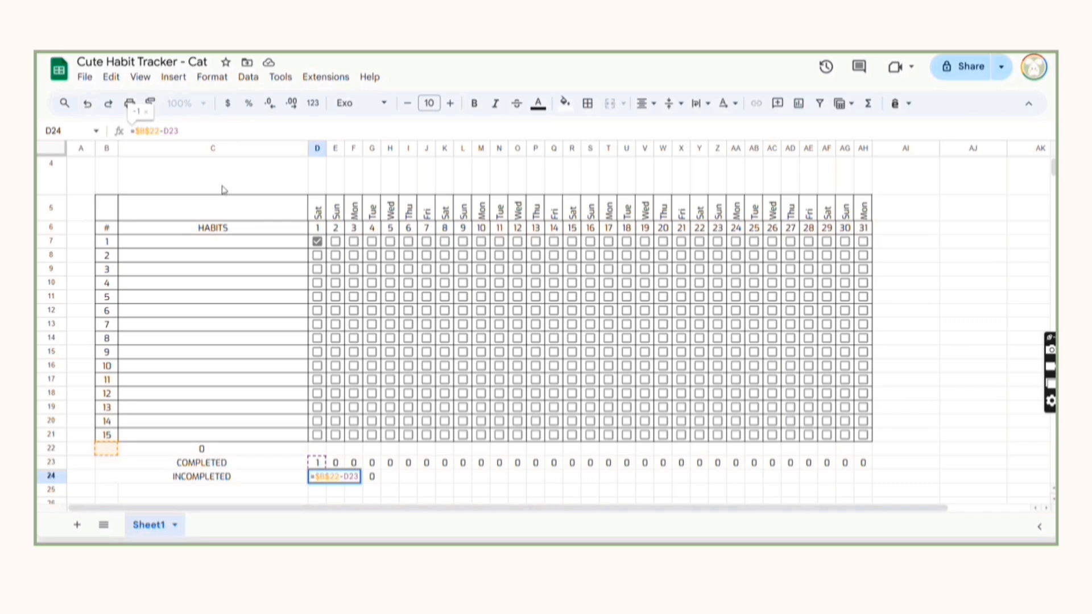
{"action": "key", "text": "Return"}
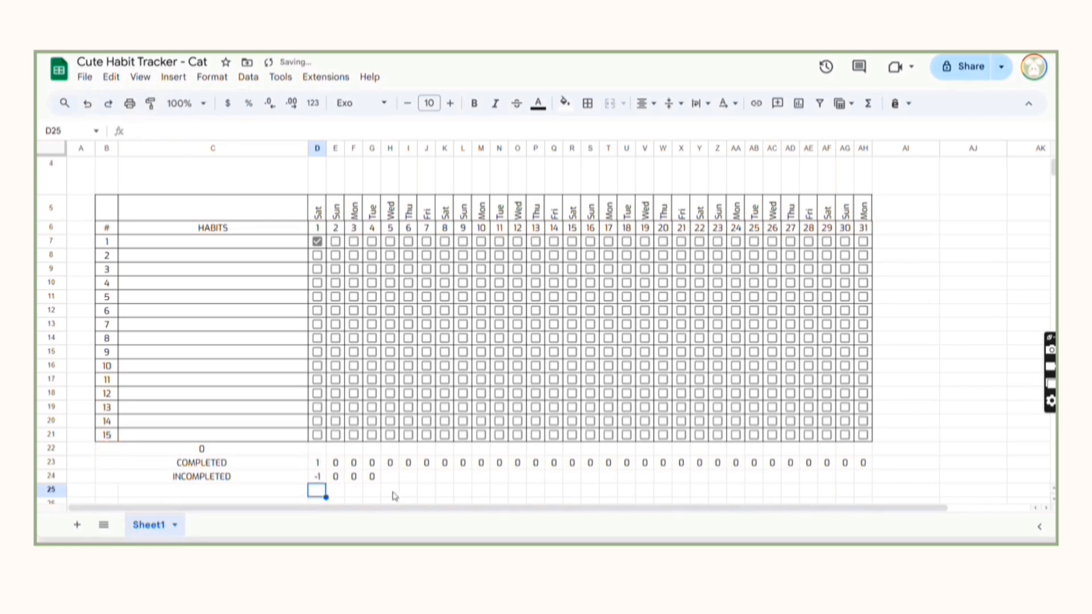
{"action": "left_click", "coordinate": [319, 478]}
{"action": "left_click_drag", "start_coordinate": [326, 482], "coordinate": [865, 486]}
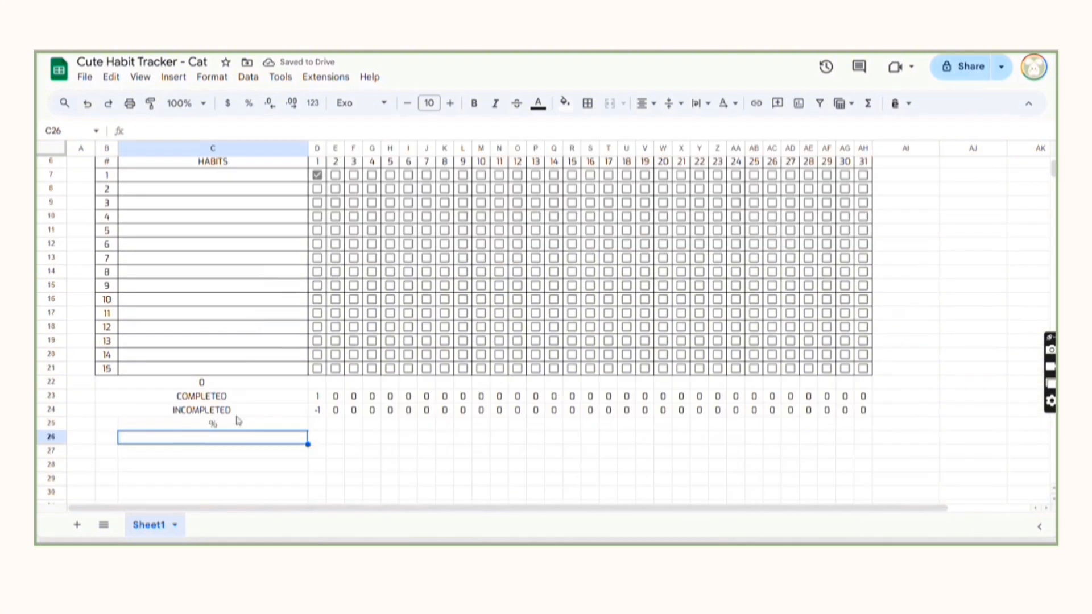
Enter the formula =D23/B22 in D25 to calculate the first day's completion percentage.
{"action": "left_click", "coordinate": [238, 413]}
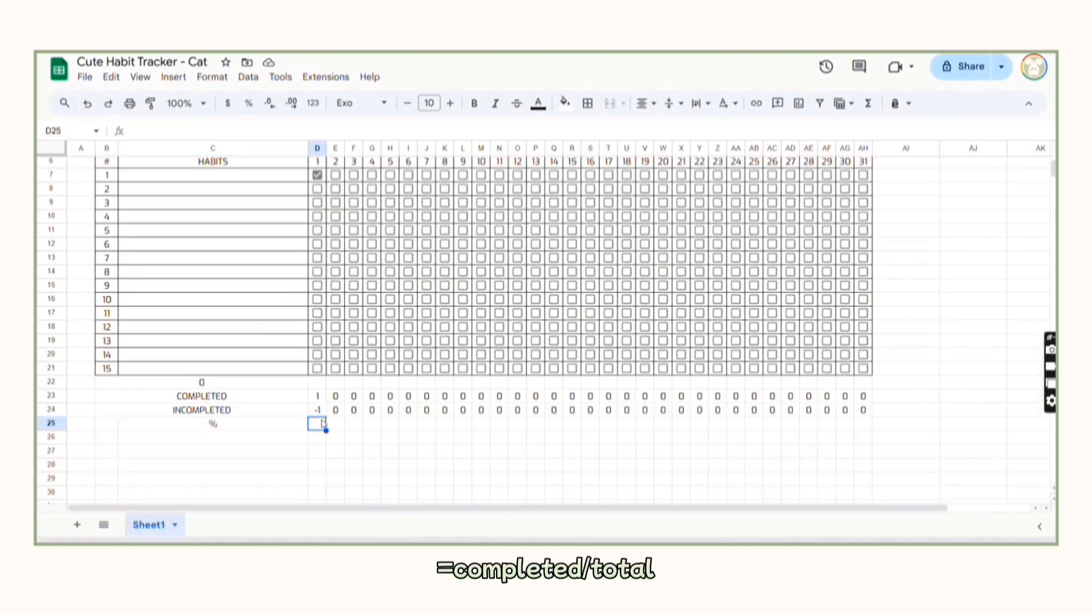
{"action": "type", "text": "="}
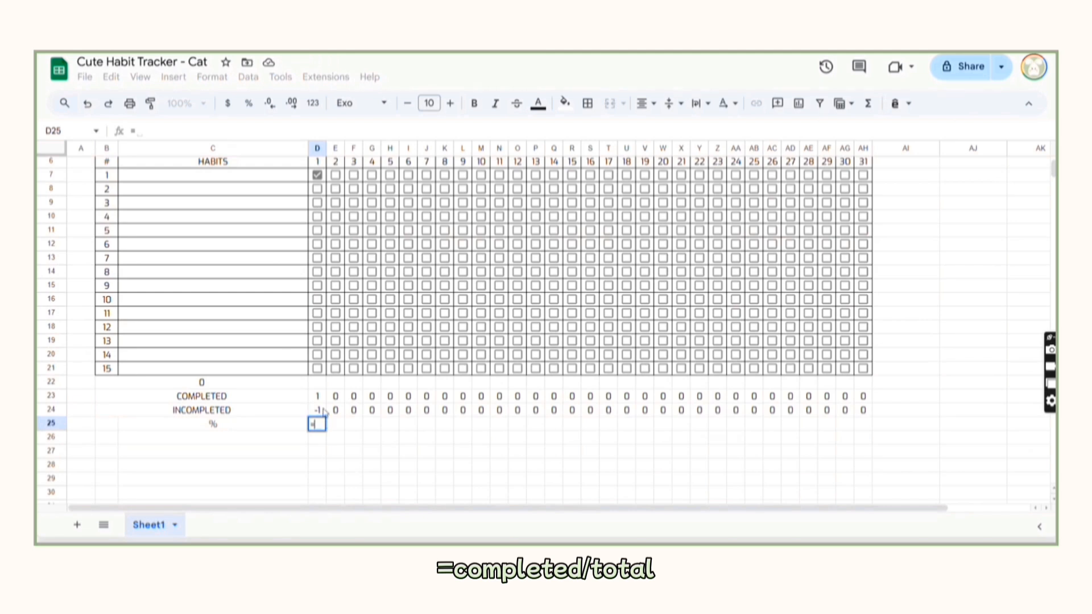
{"action": "left_click", "coordinate": [314, 397]}
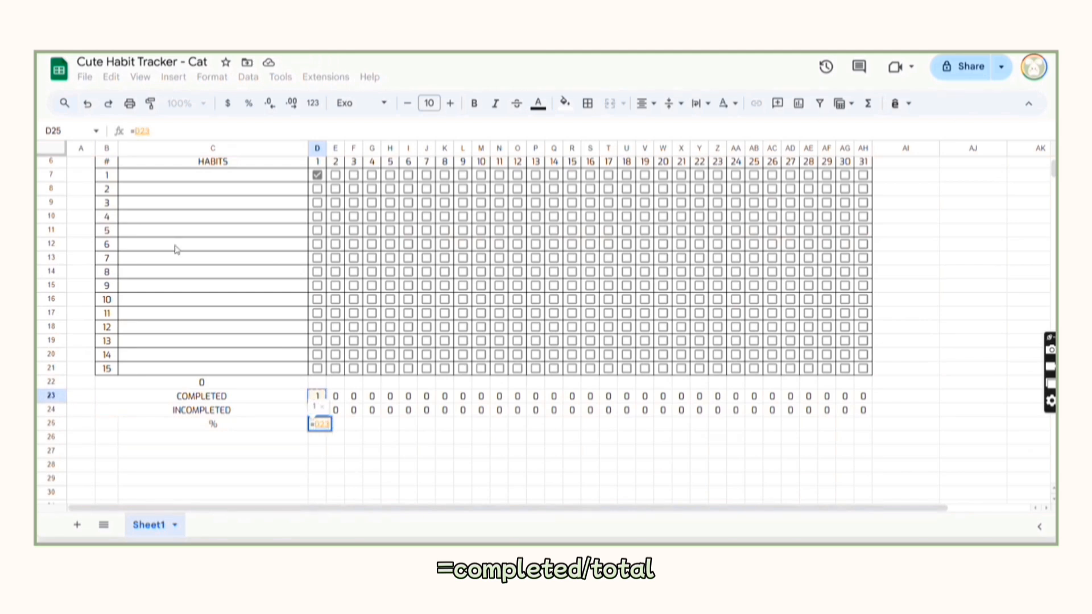
{"action": "left_click", "coordinate": [146, 132]}
{"action": "type", "text": "/"}
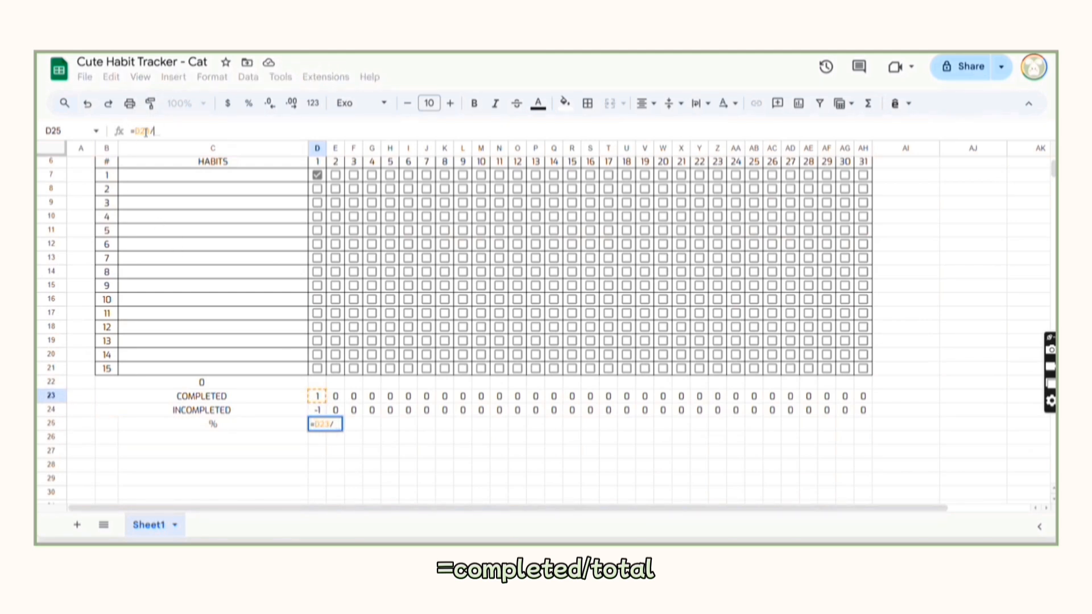
{"action": "left_click", "coordinate": [210, 382]}
{"action": "key", "text": "Return"}
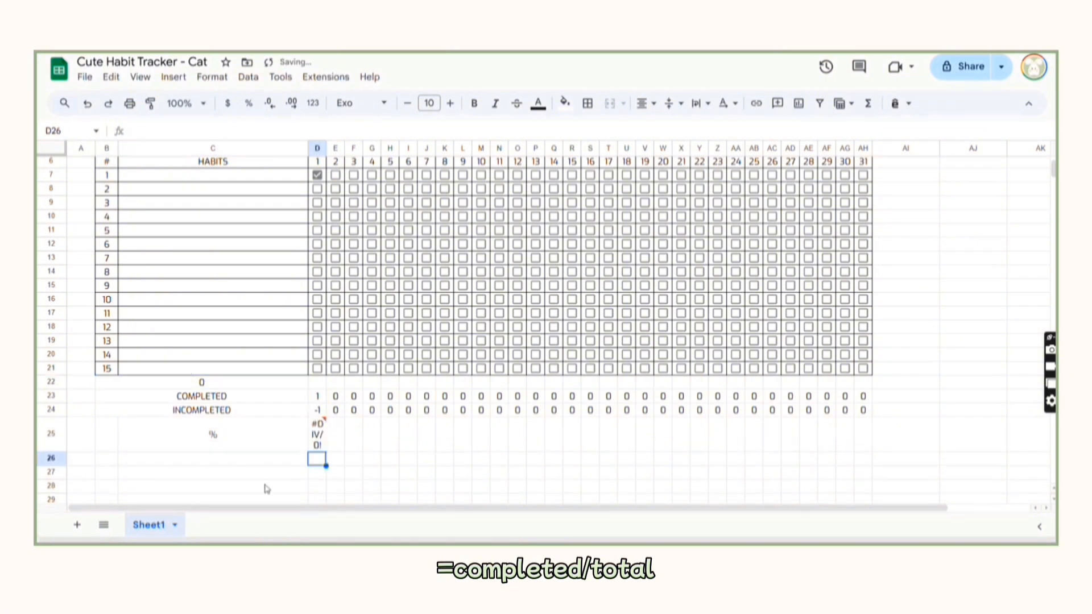
Inspect the error in D25, and enter HABITS in C7 as a sample habit for the total count.
{"action": "left_click", "coordinate": [324, 447]}
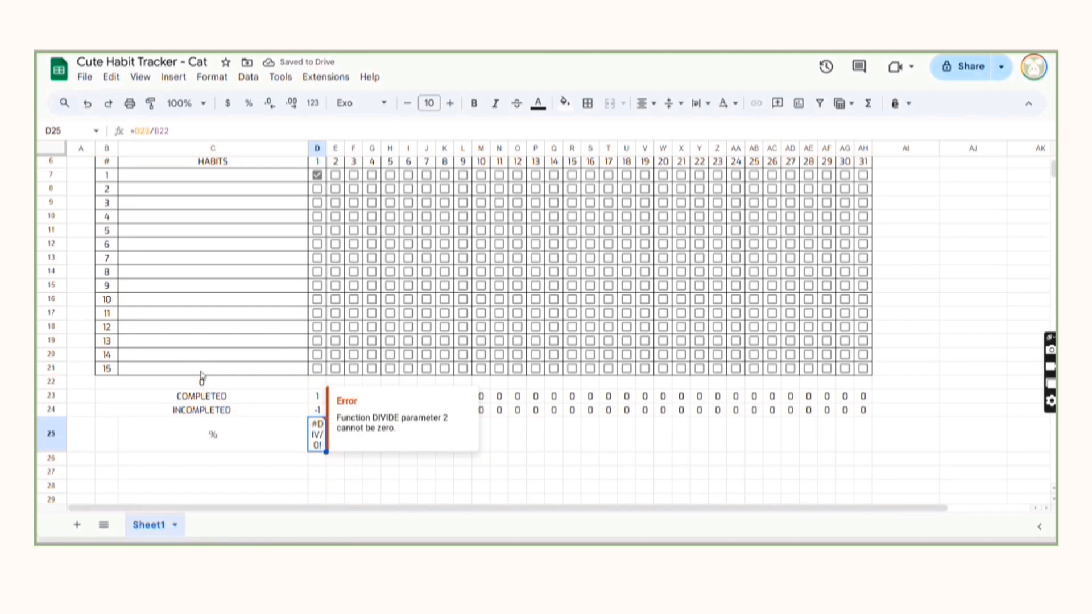
{"action": "left_click", "coordinate": [372, 458]}
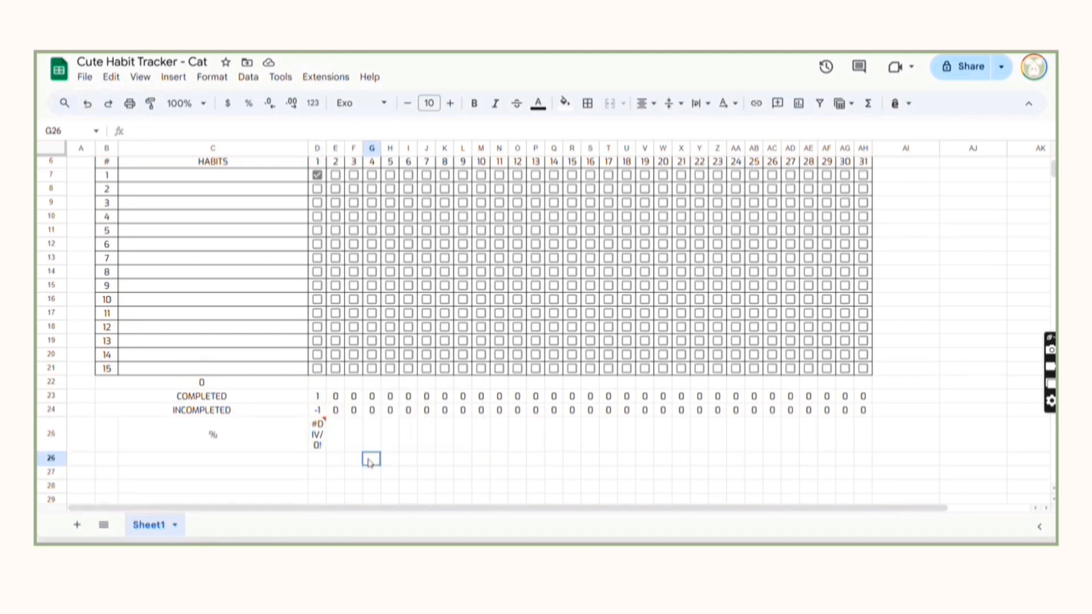
{"action": "scroll", "coordinate": [182, 282], "scroll_direction": "up", "scroll_amount": 3}
{"action": "left_click", "coordinate": [210, 310]}
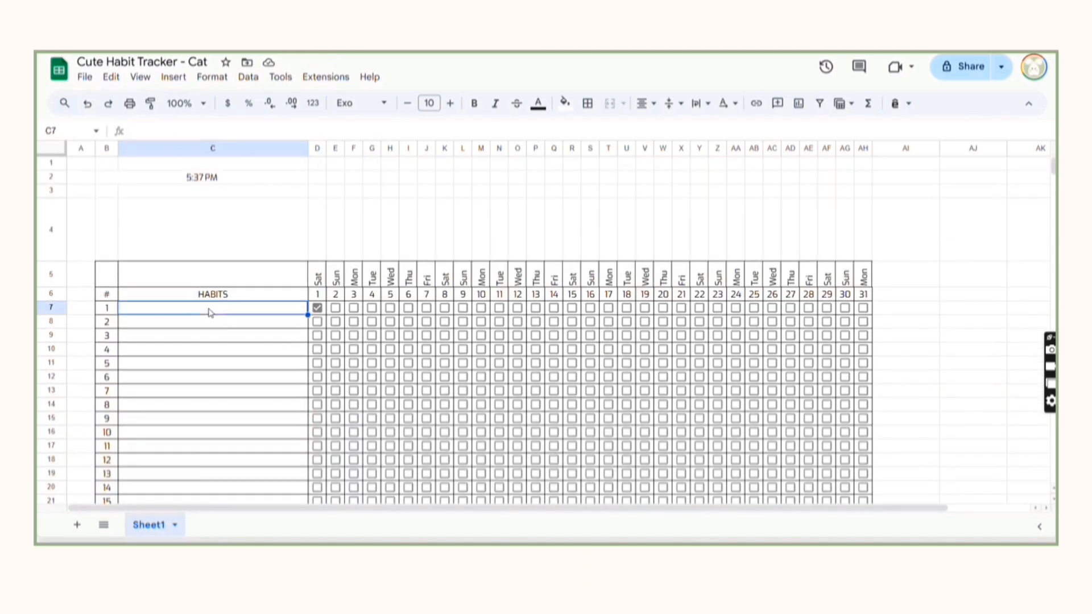
{"action": "type", "text": "HABITS"}
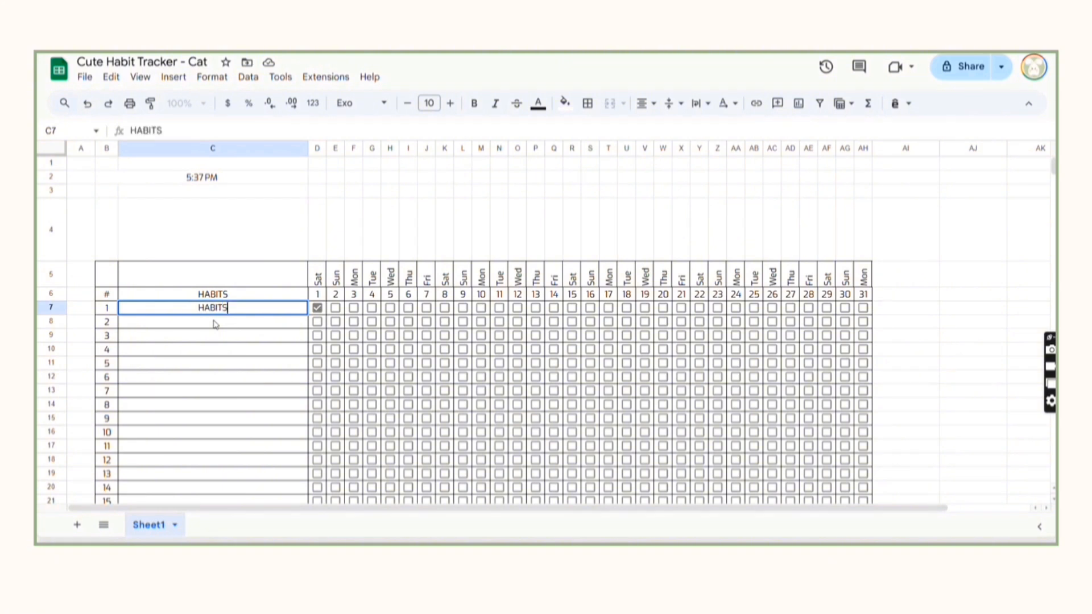
{"action": "key", "text": "Return"}
{"action": "scroll", "coordinate": [188, 324], "scroll_direction": "down", "scroll_amount": 4}
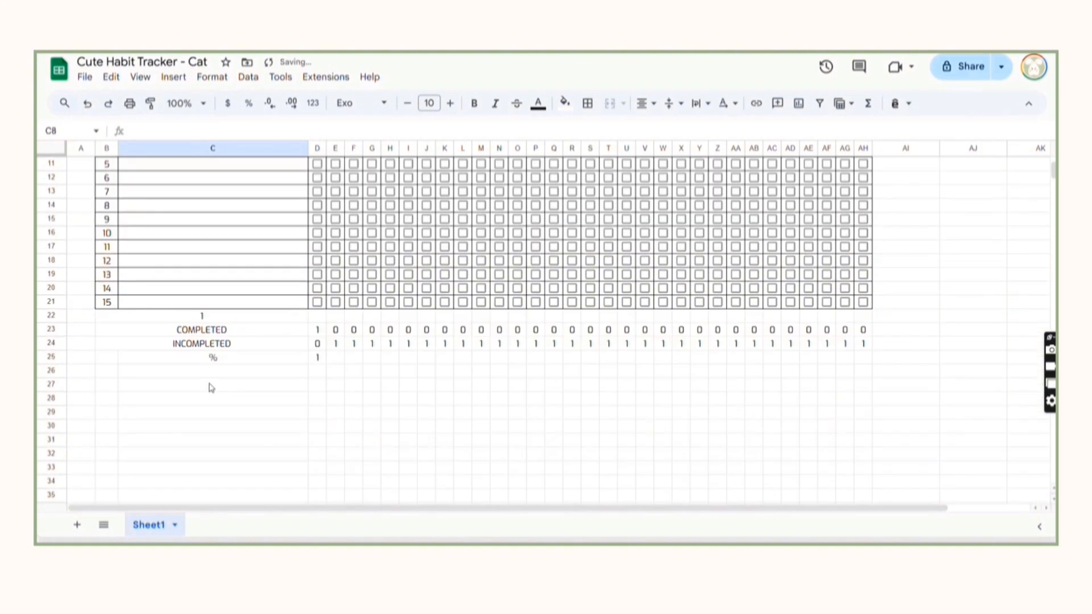
Format the first day's completion value in D25 as a percentage with no decimal places.
{"action": "left_click", "coordinate": [319, 358]}
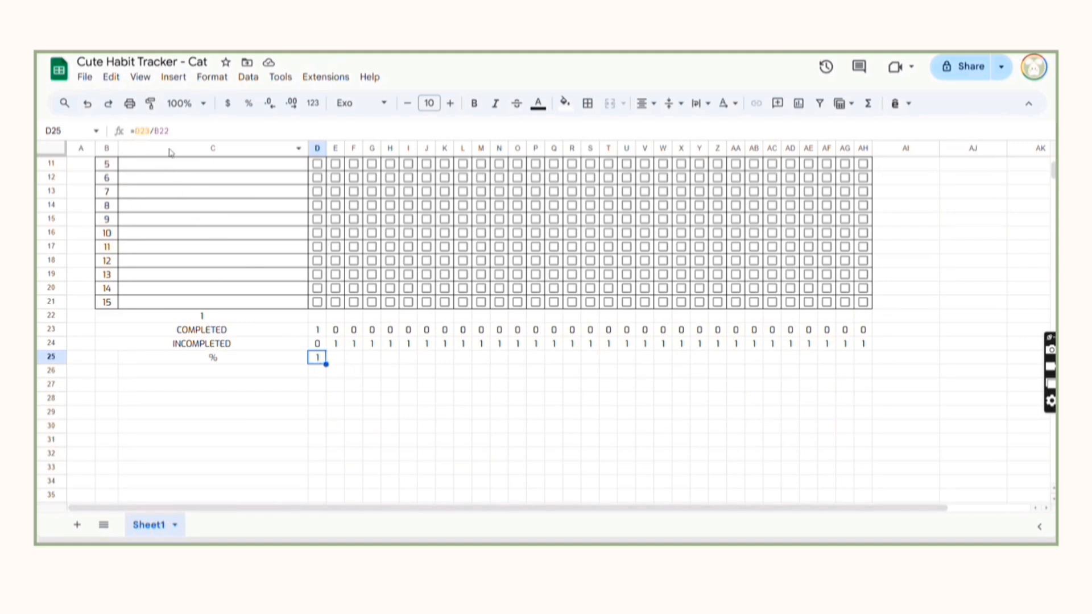
{"action": "scroll", "coordinate": [215, 332], "scroll_direction": "up", "scroll_amount": 2}
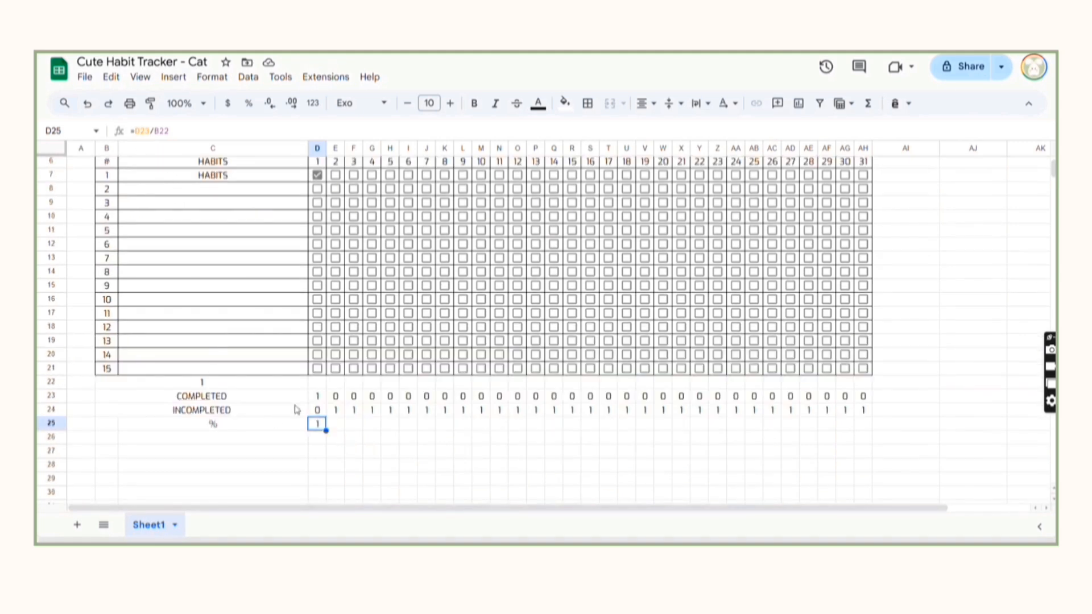
{"action": "left_click", "coordinate": [248, 103]}
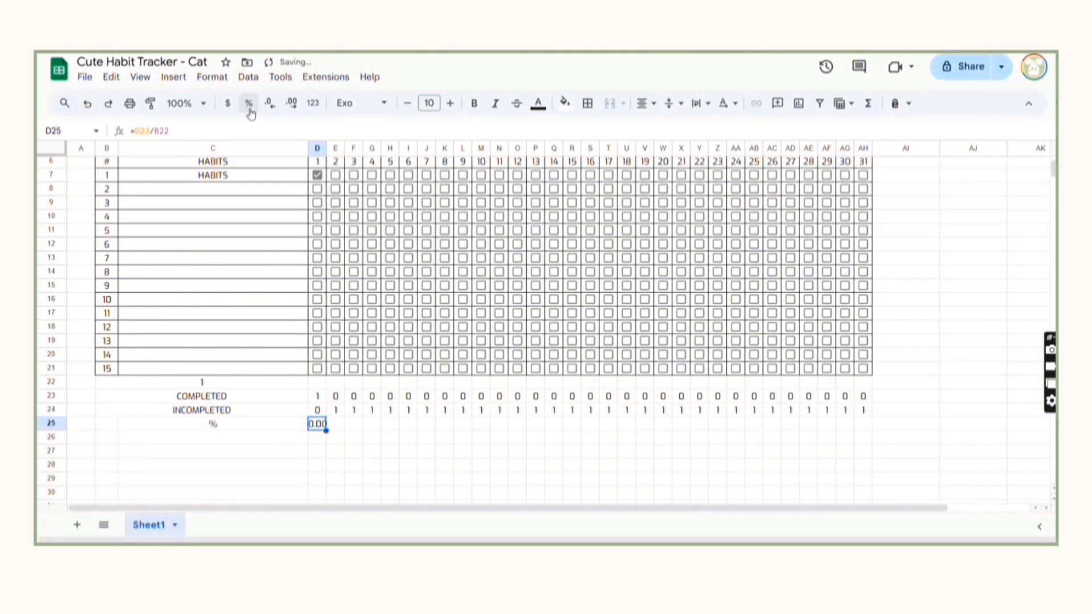
{"action": "left_click", "coordinate": [351, 439]}
{"action": "left_click", "coordinate": [318, 428]}
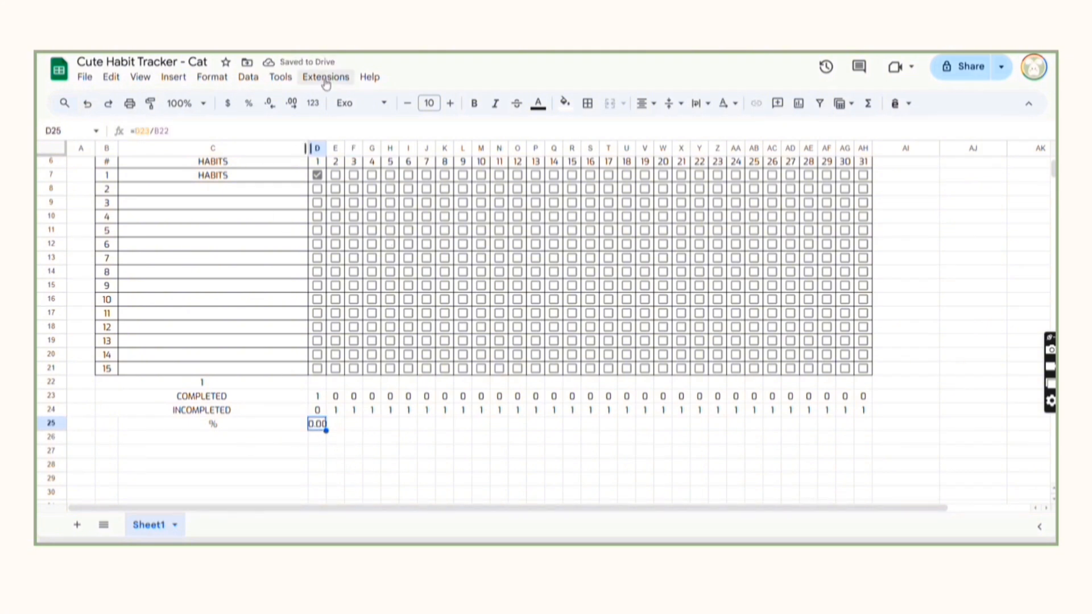
{"action": "left_click", "coordinate": [276, 112]}
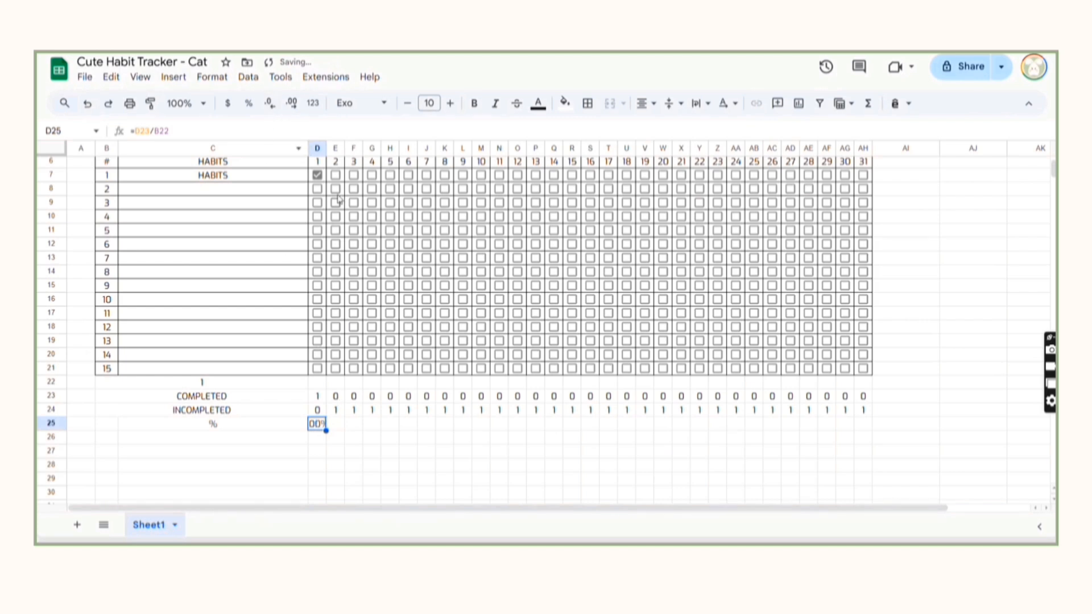
{"action": "left_click", "coordinate": [274, 111]}
Widen the day columns D to AH equally so the percentages fit in their cells.
{"action": "scroll", "coordinate": [319, 189], "scroll_direction": "up", "scroll_amount": 2}
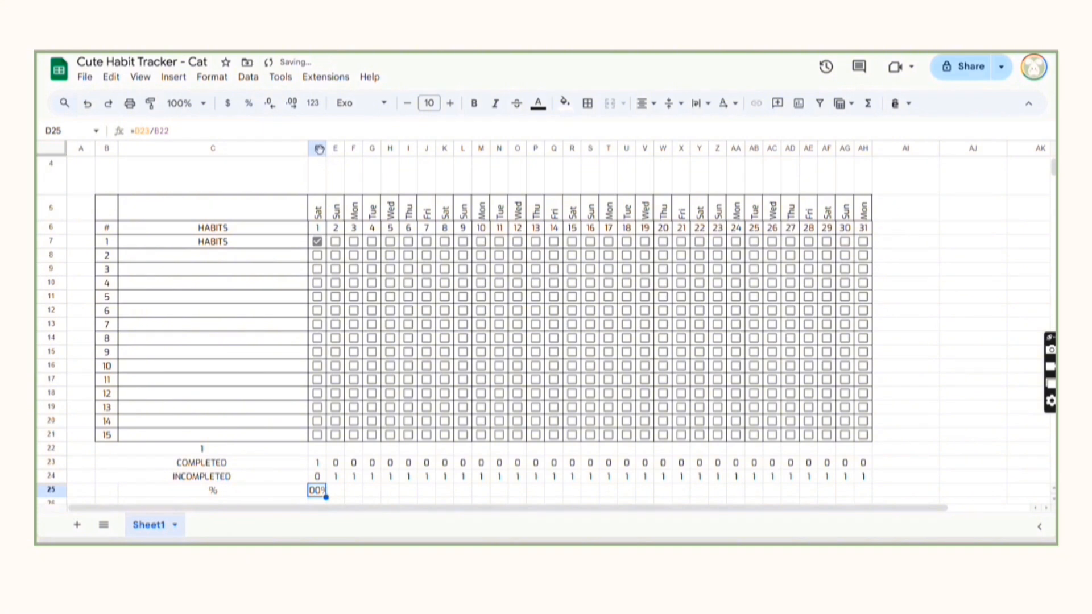
{"action": "left_click_drag", "start_coordinate": [319, 146], "coordinate": [863, 180]}
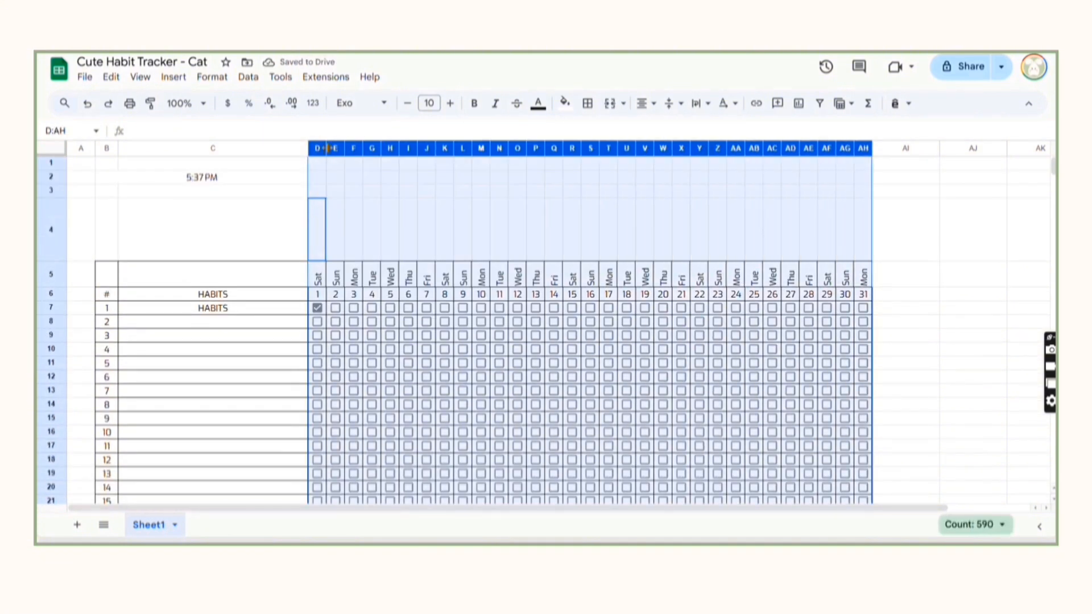
{"action": "left_click_drag", "start_coordinate": [326, 147], "coordinate": [332, 148]}
Make the total reference absolute so D25 reads =D23/$B$22, and fill it across to AH25.
{"action": "scroll", "coordinate": [293, 423], "scroll_direction": "down", "scroll_amount": 4}
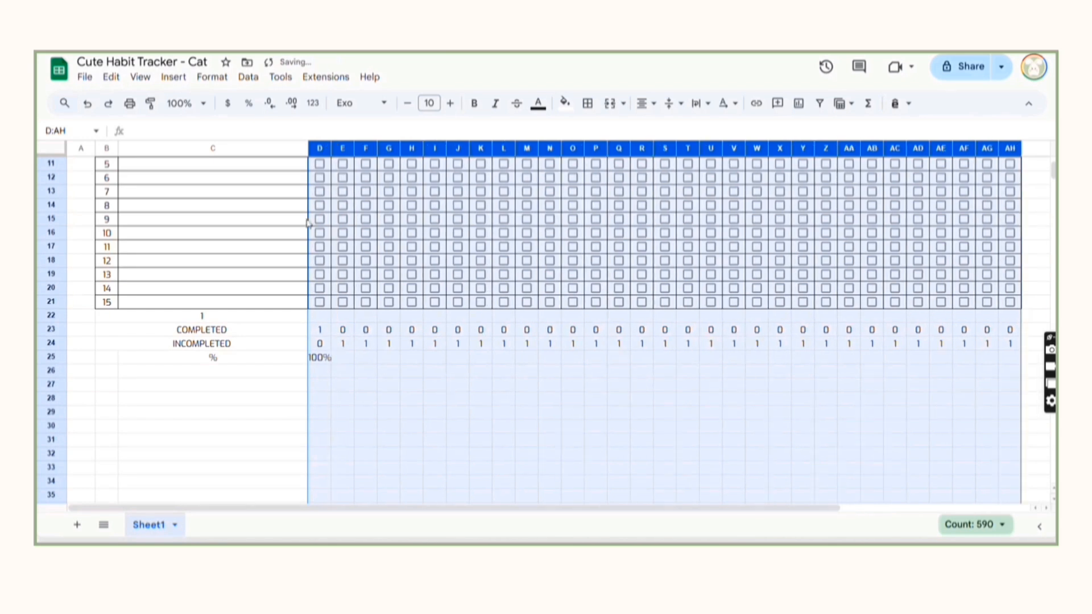
{"action": "left_click", "coordinate": [327, 358]}
{"action": "left_click", "coordinate": [154, 131]}
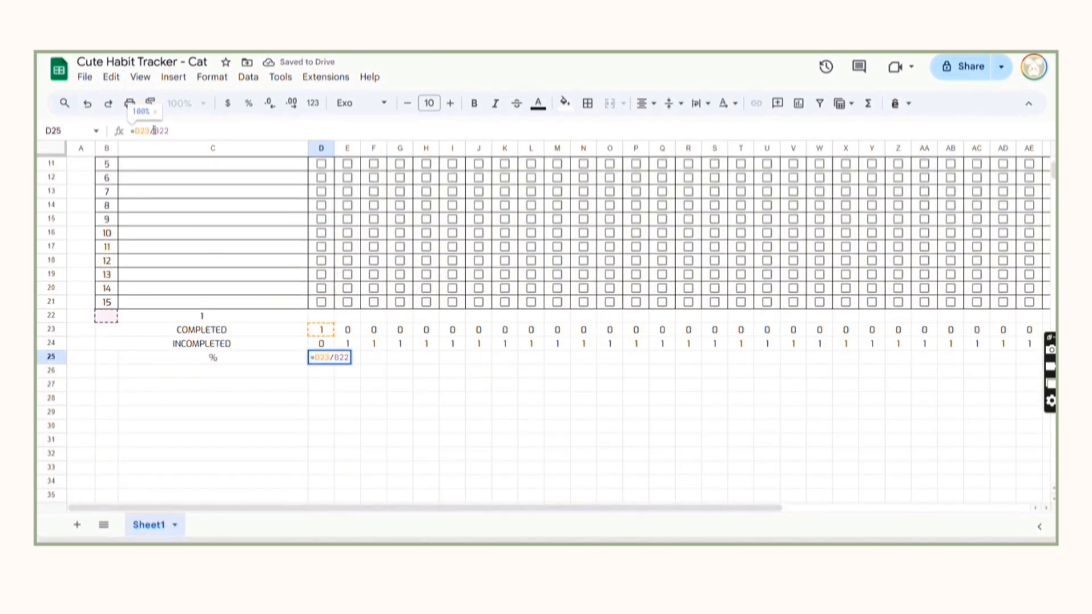
{"action": "type", "text": "%"}
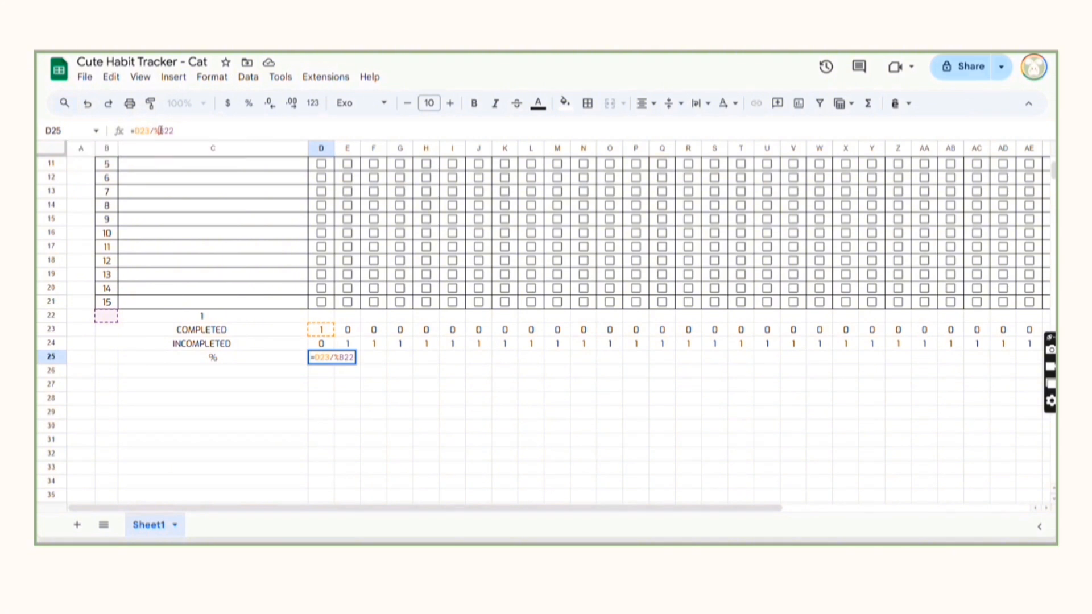
{"action": "key", "text": "BackSpace"}
{"action": "type", "text": "$"}
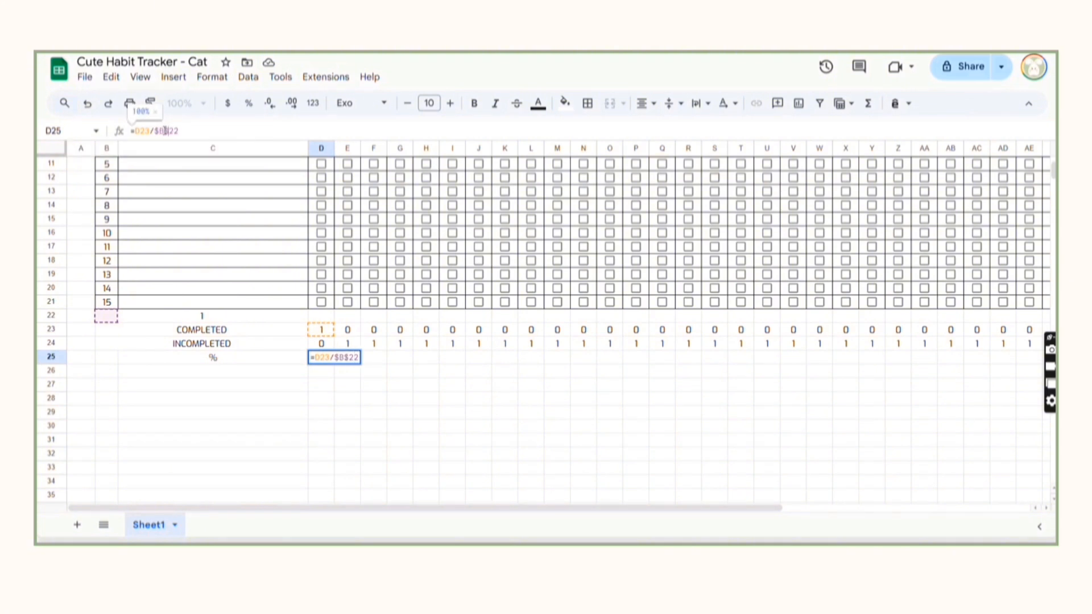
{"action": "key", "text": "Return"}
{"action": "left_click", "coordinate": [313, 359]}
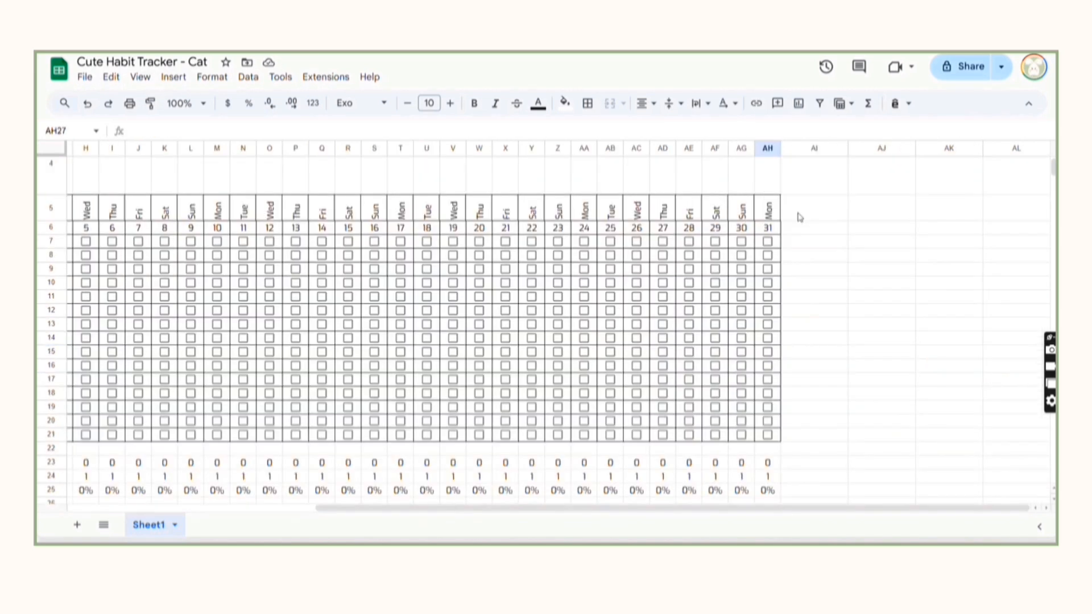
Enter the headers TICK in AI6 and % in AJ6 beside the last day column.
{"action": "left_click", "coordinate": [809, 229]}
{"action": "type", "text": "TICK"}
{"action": "key", "text": "Return"}
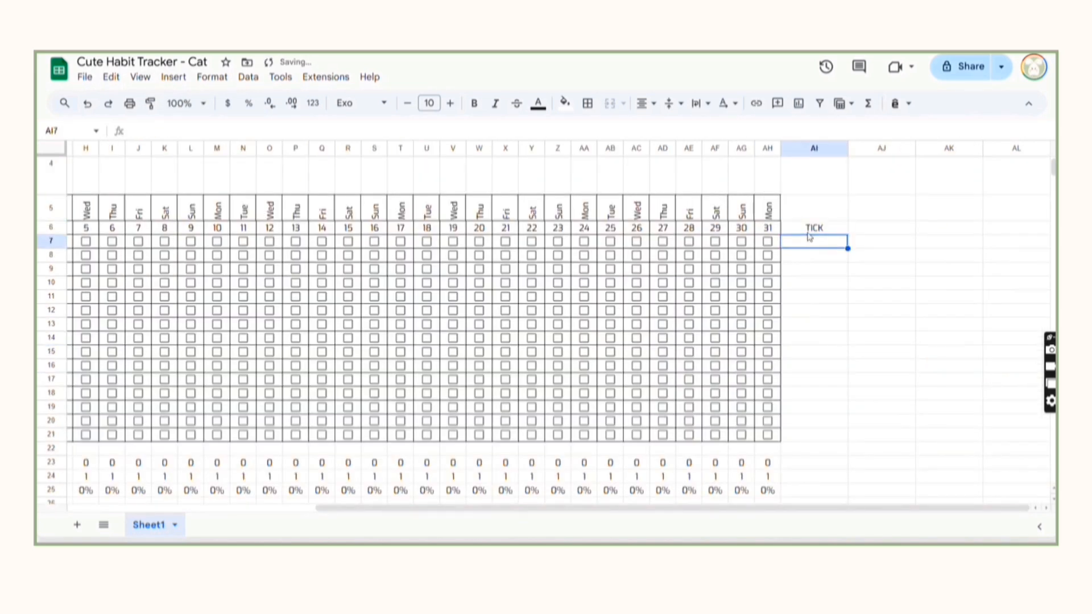
{"action": "left_click", "coordinate": [871, 228]}
{"action": "type", "text": "$"}
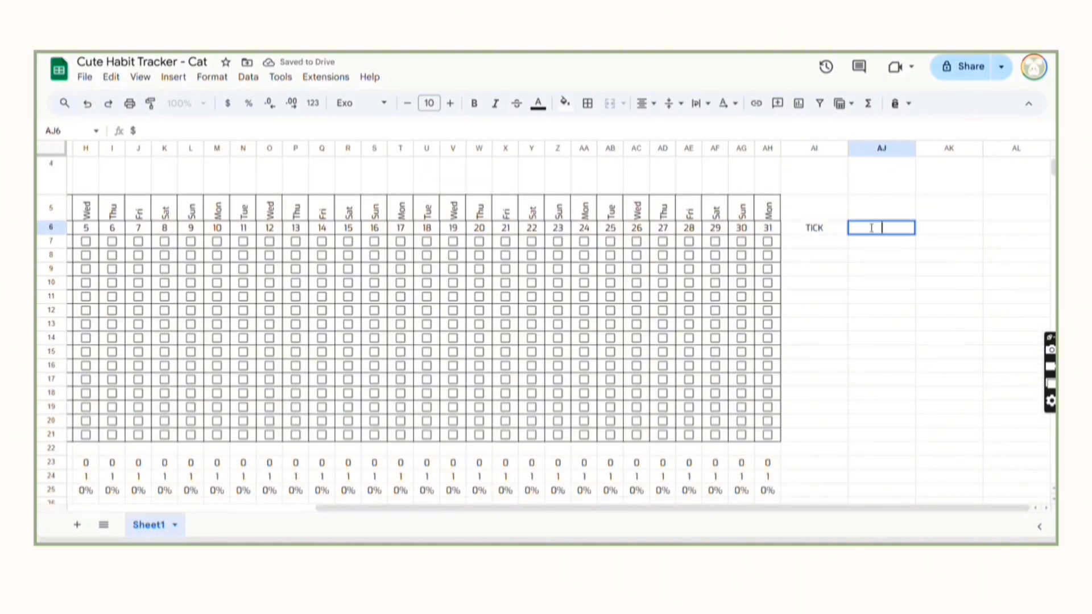
{"action": "key", "text": "Return"}
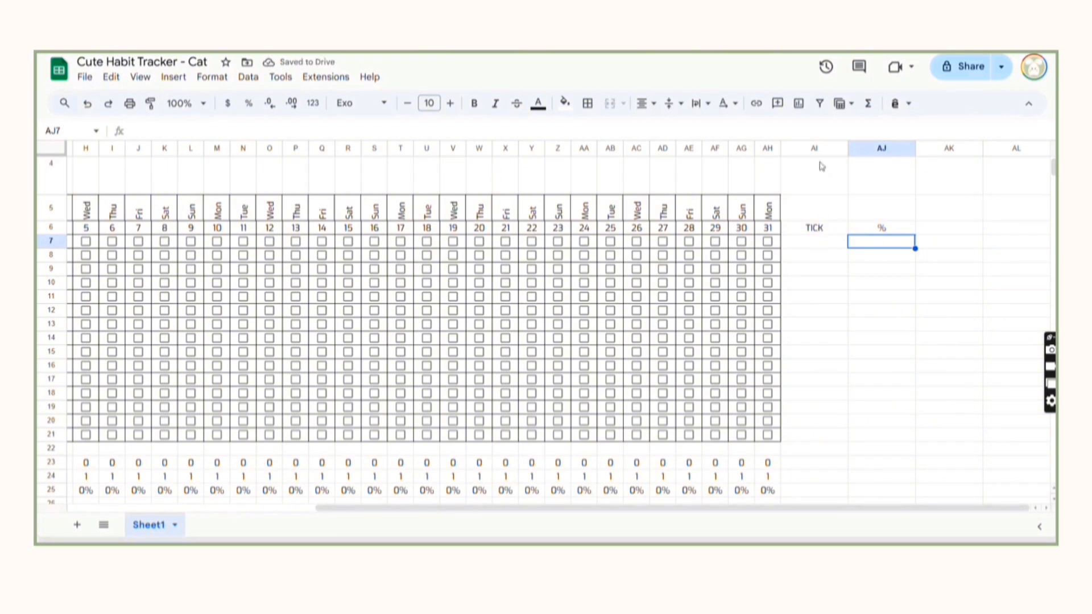
Narrow columns AI and AJ equally, keeping them just wide enough for the TICK header to stay on one line.
{"action": "mouse_move", "coordinate": [809, 149]}
{"action": "left_mouse_down"}
{"action": "mouse_move", "coordinate": [870, 149]}
{"action": "mouse_move", "coordinate": [799, 152]}
{"action": "mouse_move", "coordinate": [799, 162]}
{"action": "left_mouse_up"}
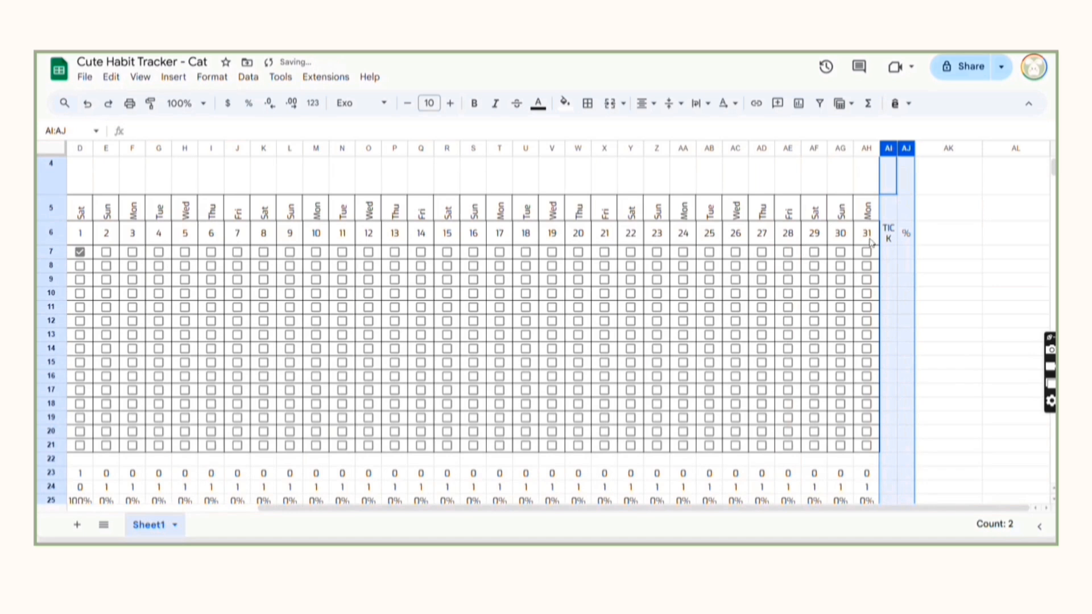
{"action": "left_click_drag", "start_coordinate": [897, 147], "coordinate": [904, 147]}
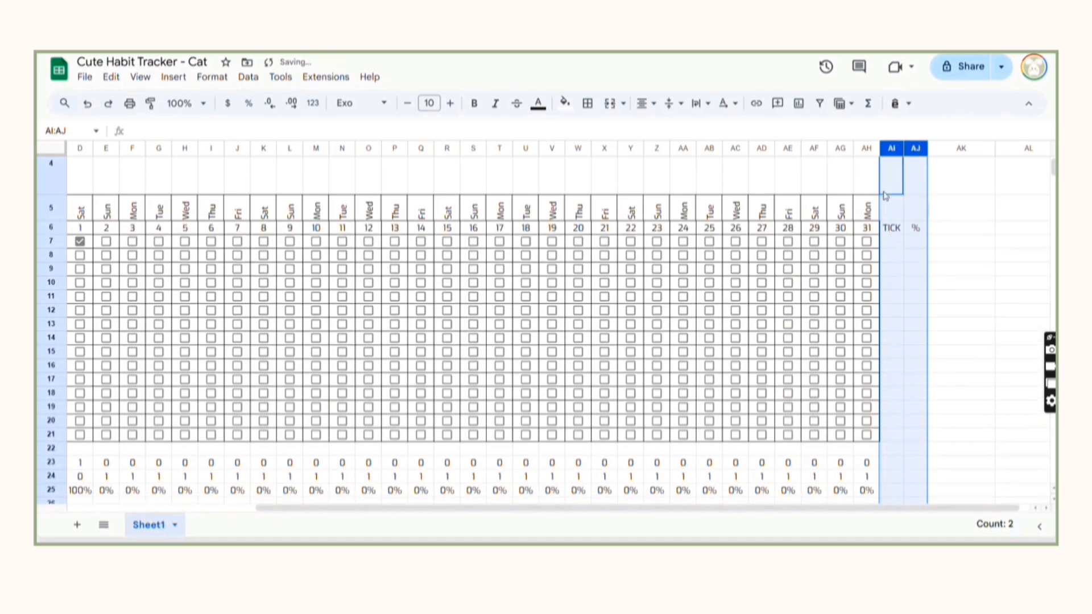
{"action": "left_click", "coordinate": [900, 232]}
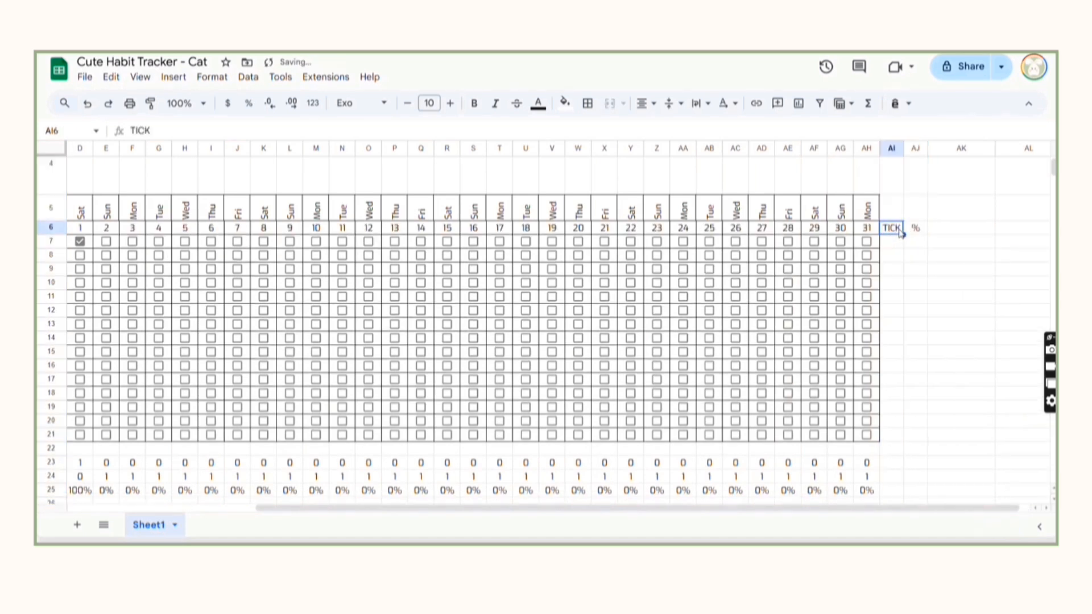
{"action": "left_click", "coordinate": [252, 130]}
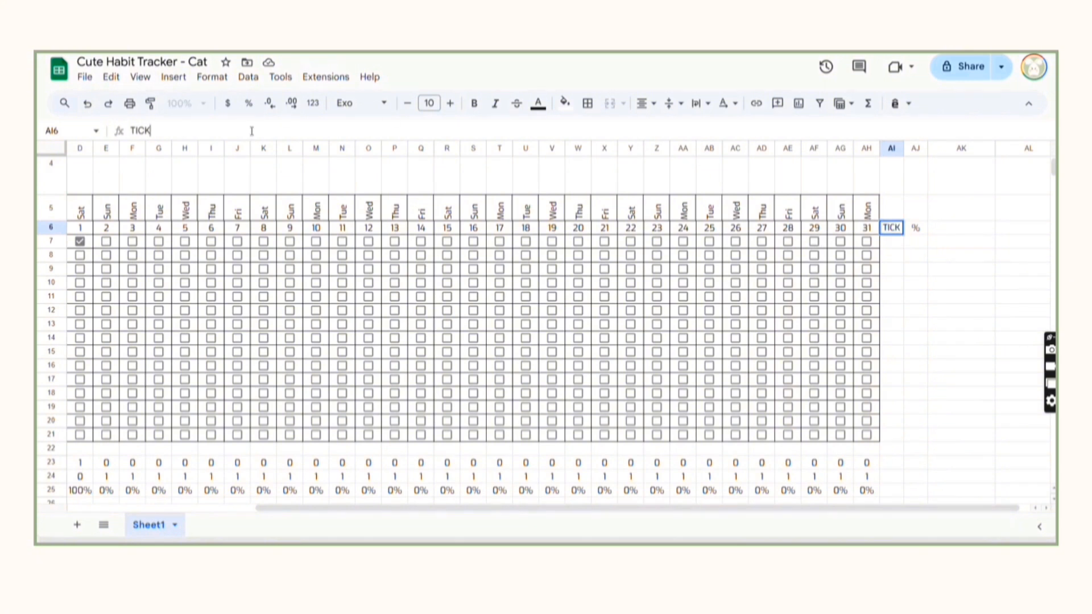
Enter =COUNTIF(D7:AH7,TRUE) in AI7 to count the first habit's ticked days.
{"action": "left_click", "coordinate": [898, 252]}
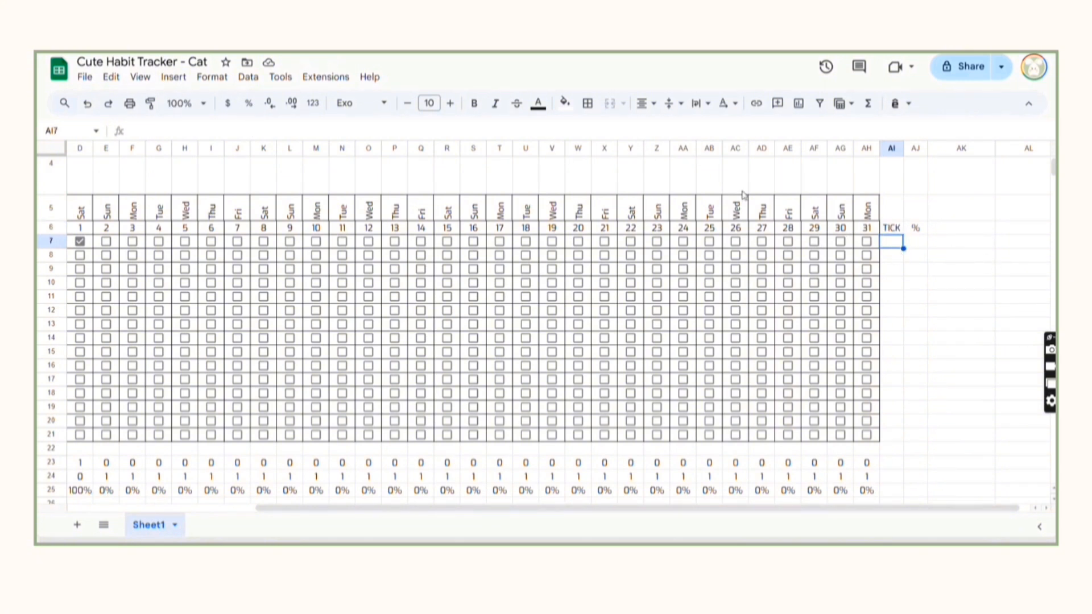
{"action": "left_click", "coordinate": [311, 130]}
{"action": "type", "text": "=COUNTIF"}
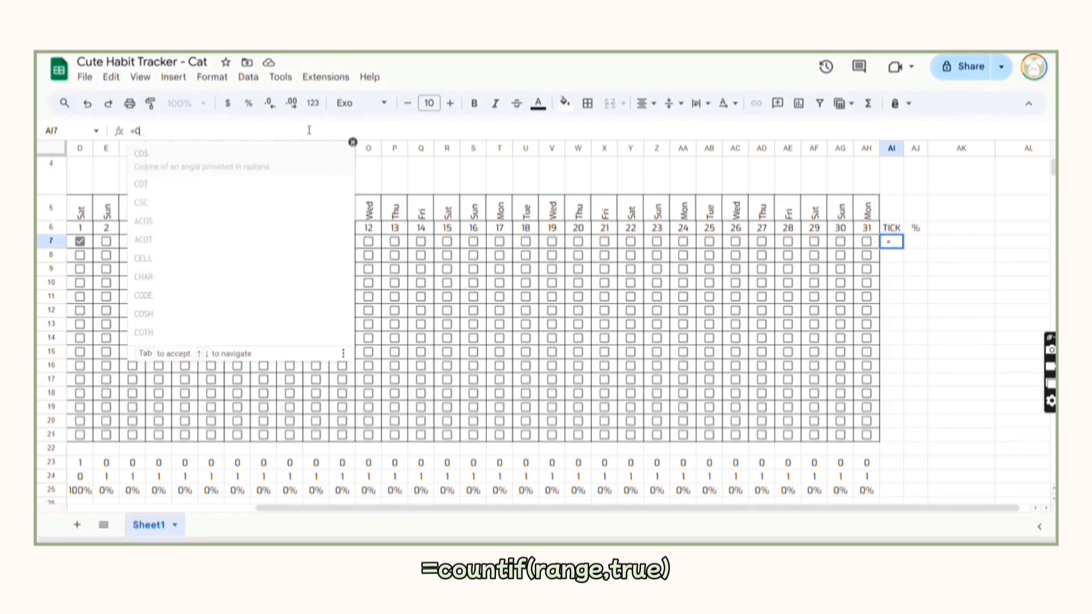
{"action": "type", "text": "("}
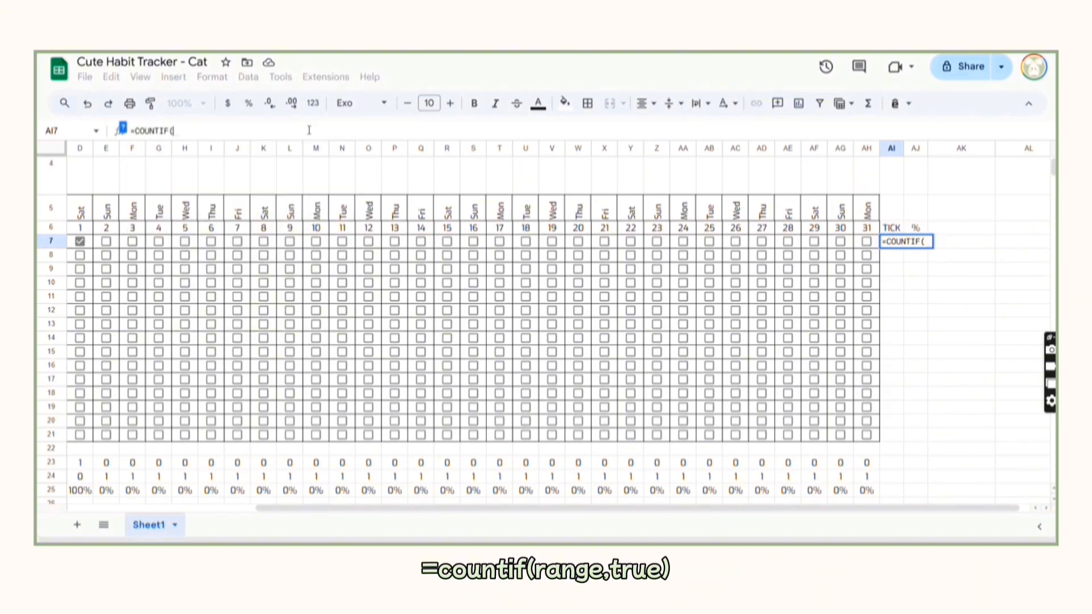
{"action": "left_click_drag", "start_coordinate": [707, 509], "coordinate": [455, 497]}
{"action": "left_click_drag", "start_coordinate": [307, 241], "coordinate": [988, 242]}
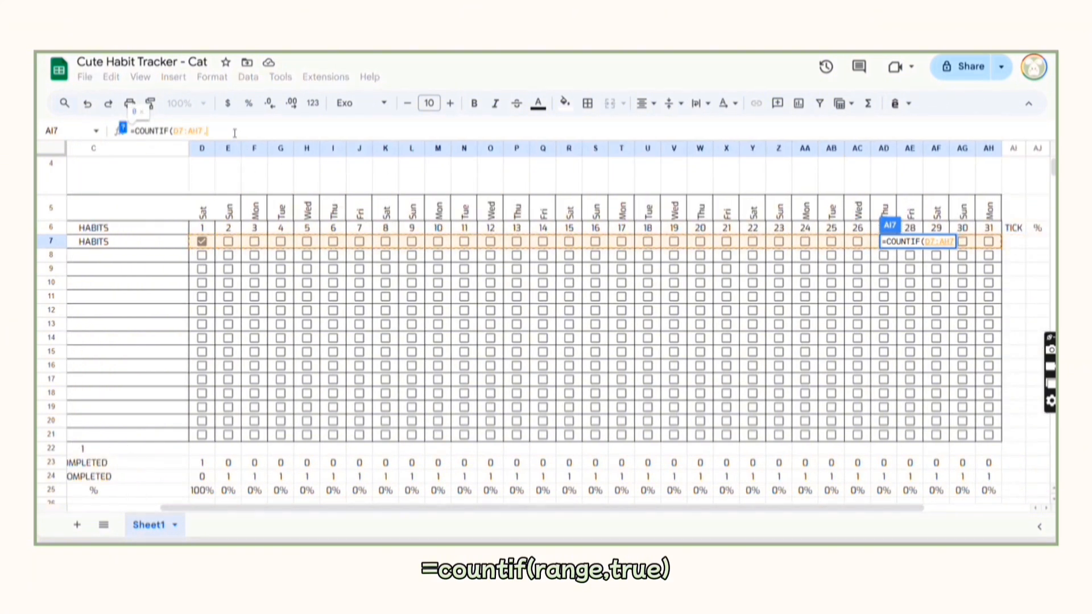
{"action": "type", "text": ",TRUE)"}
{"action": "key", "text": "Return"}
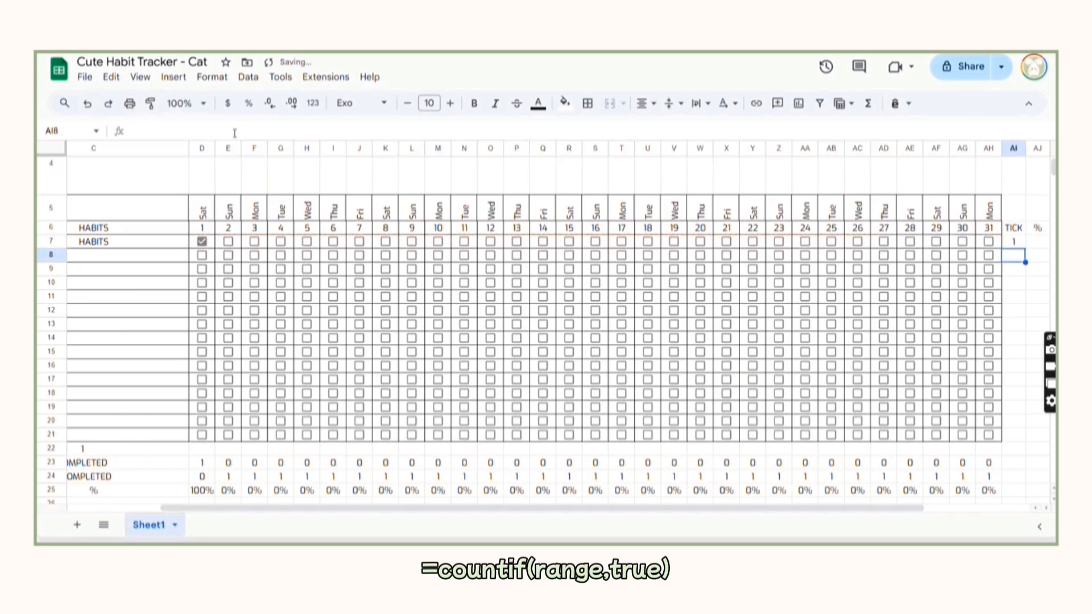
Tick the first habit's checkboxes for days 2, 3 and 4 to test the TICK count.
{"action": "left_click", "coordinate": [1014, 242]}
{"action": "left_click", "coordinate": [228, 242]}
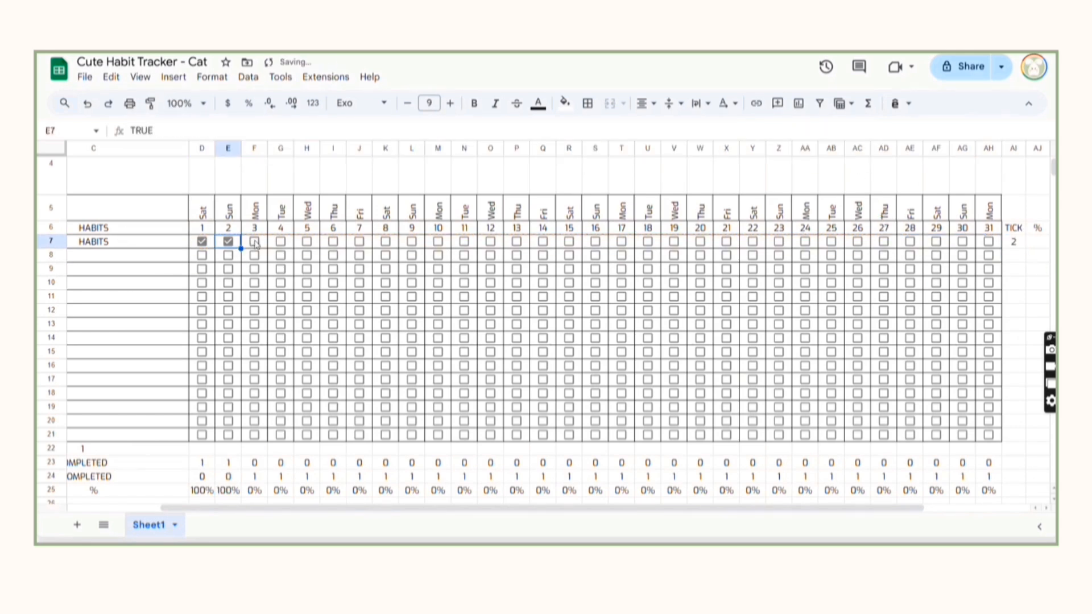
{"action": "left_click", "coordinate": [254, 242]}
{"action": "left_click", "coordinate": [1016, 244]}
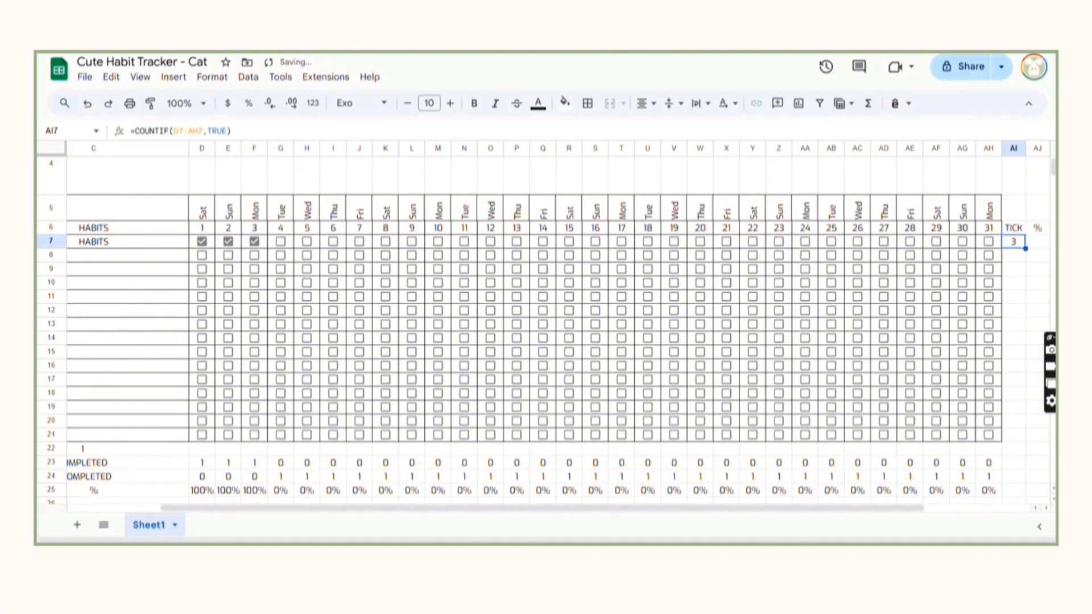
{"action": "left_click_drag", "start_coordinate": [651, 508], "coordinate": [743, 507]}
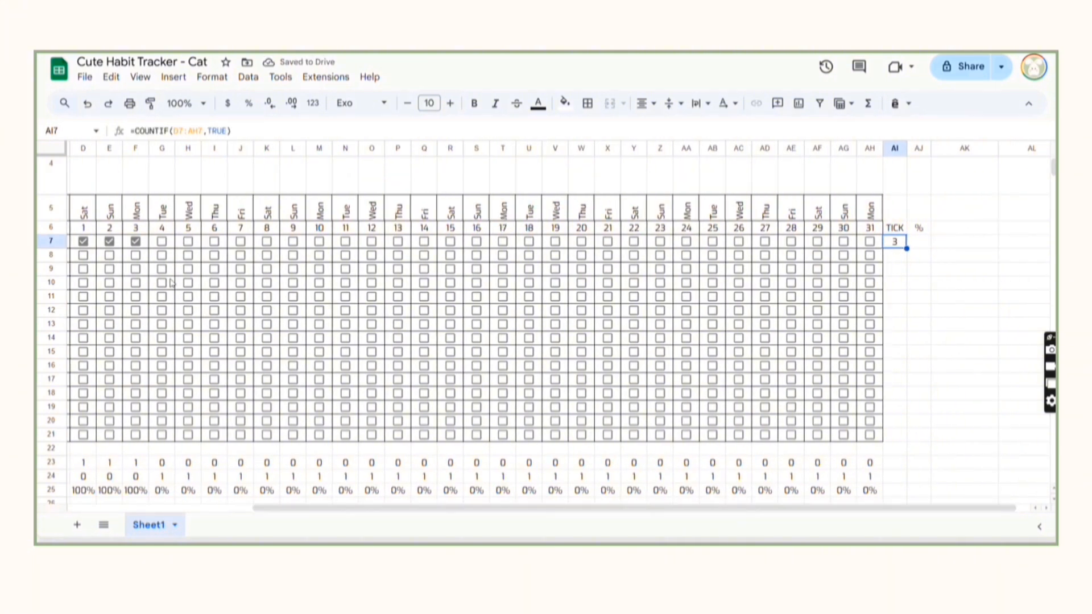
{"action": "left_click", "coordinate": [162, 241]}
Fill the AI7 tick count formula down to AI21 for all fifteen habits.
{"action": "left_click", "coordinate": [901, 243]}
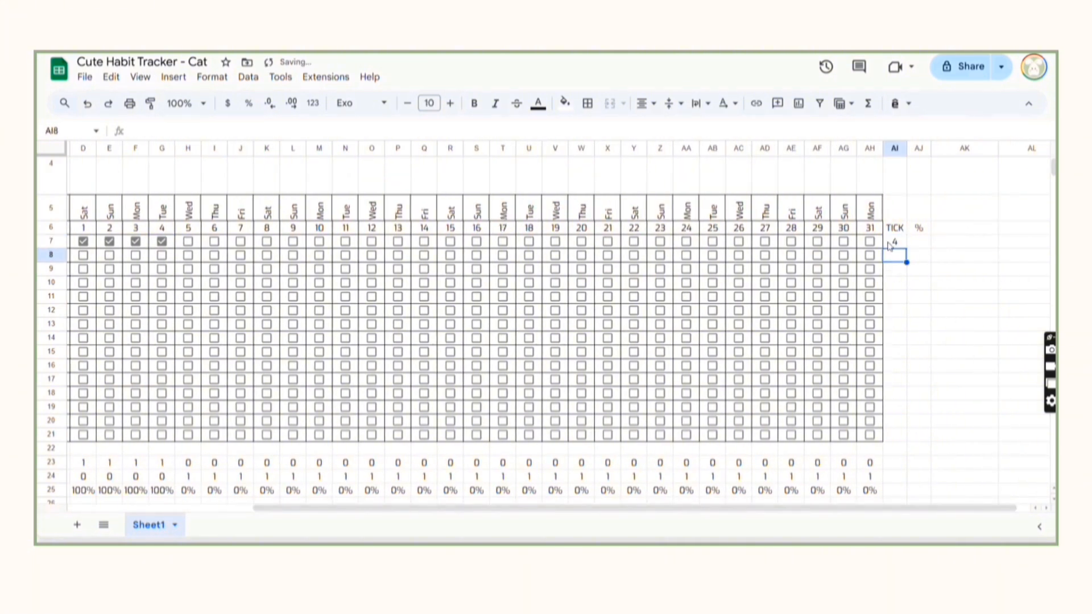
{"action": "left_click_drag", "start_coordinate": [906, 249], "coordinate": [906, 439]}
{"action": "left_click", "coordinate": [925, 438]}
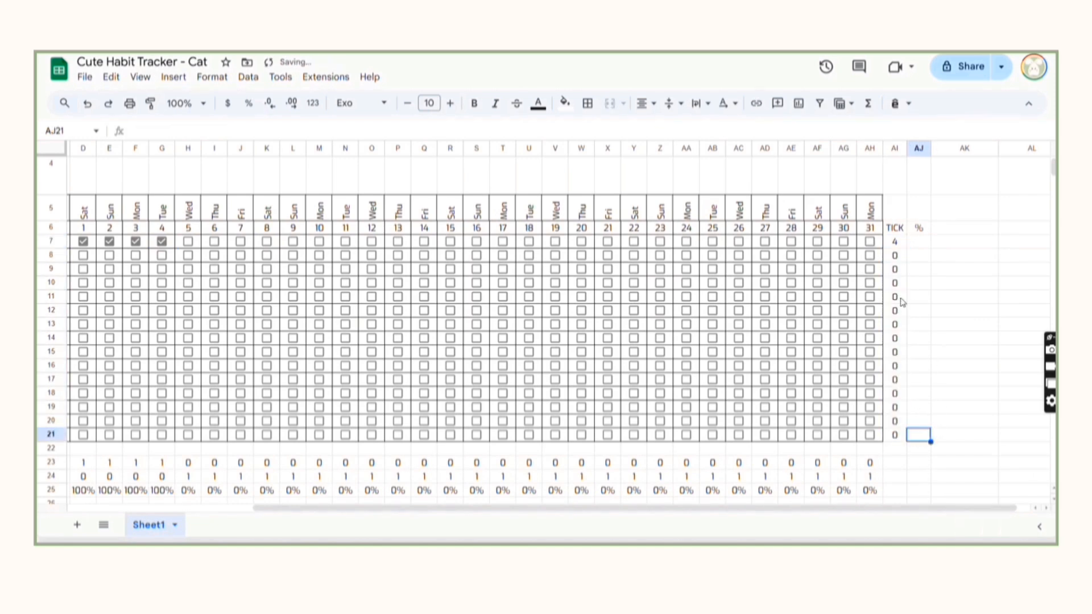
Enter =AI7/31 in AJ7 for the first habit's monthly completion and format it as a percentage.
{"action": "left_click", "coordinate": [916, 244]}
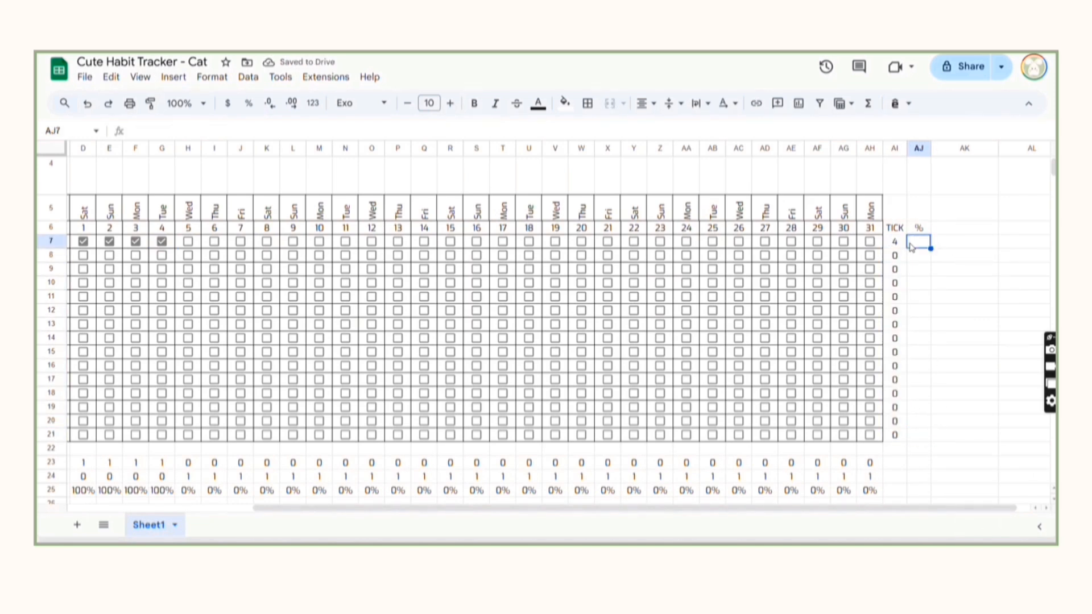
{"action": "left_click", "coordinate": [467, 131]}
{"action": "type", "text": "="}
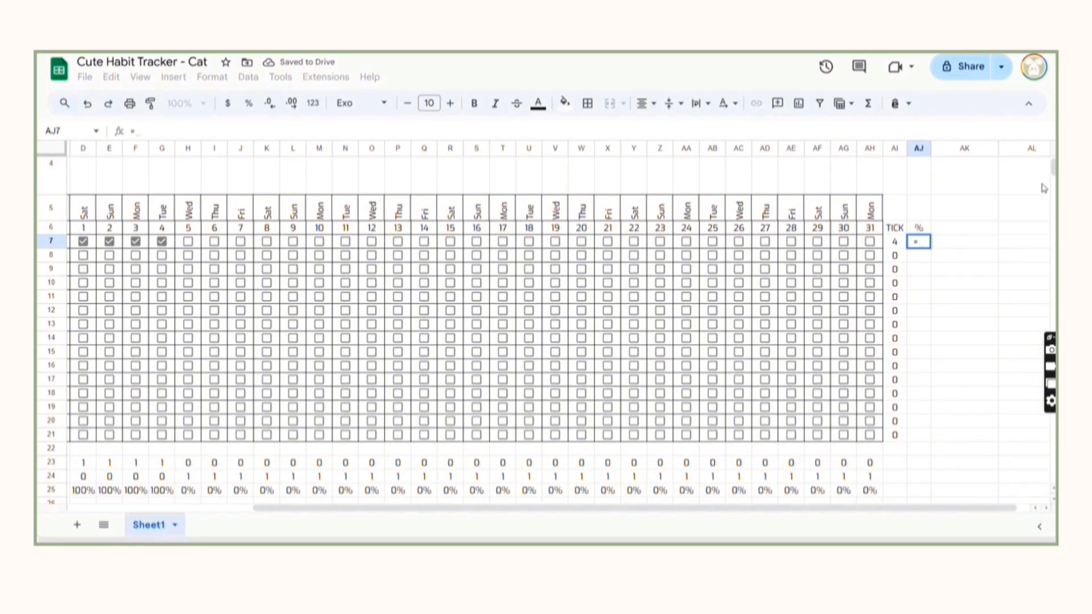
{"action": "left_click", "coordinate": [896, 241]}
{"action": "type", "text": "/"}
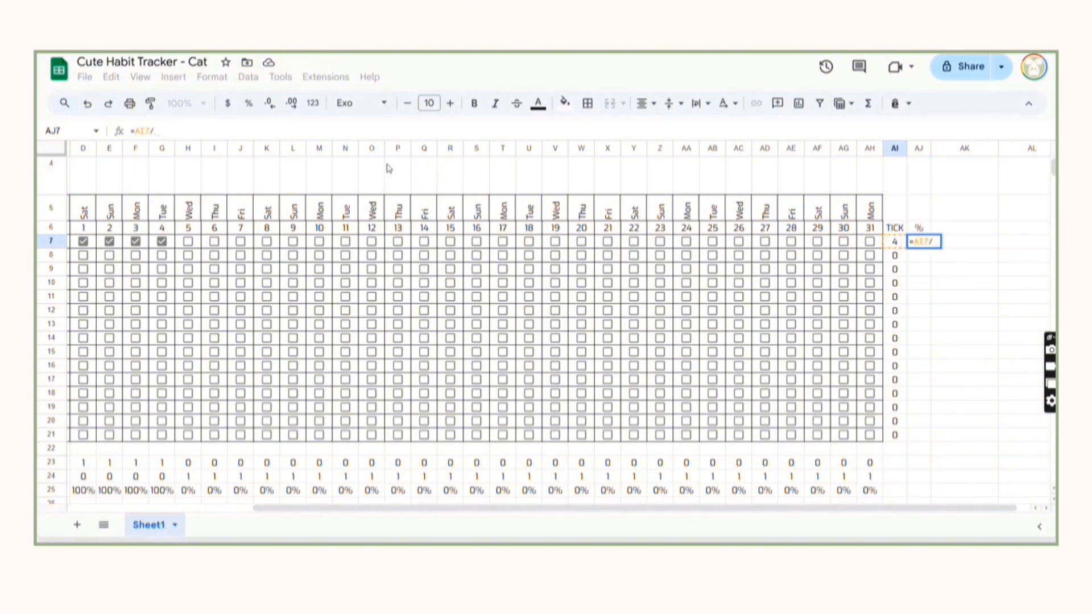
{"action": "type", "text": "31"}
{"action": "key", "text": "Return"}
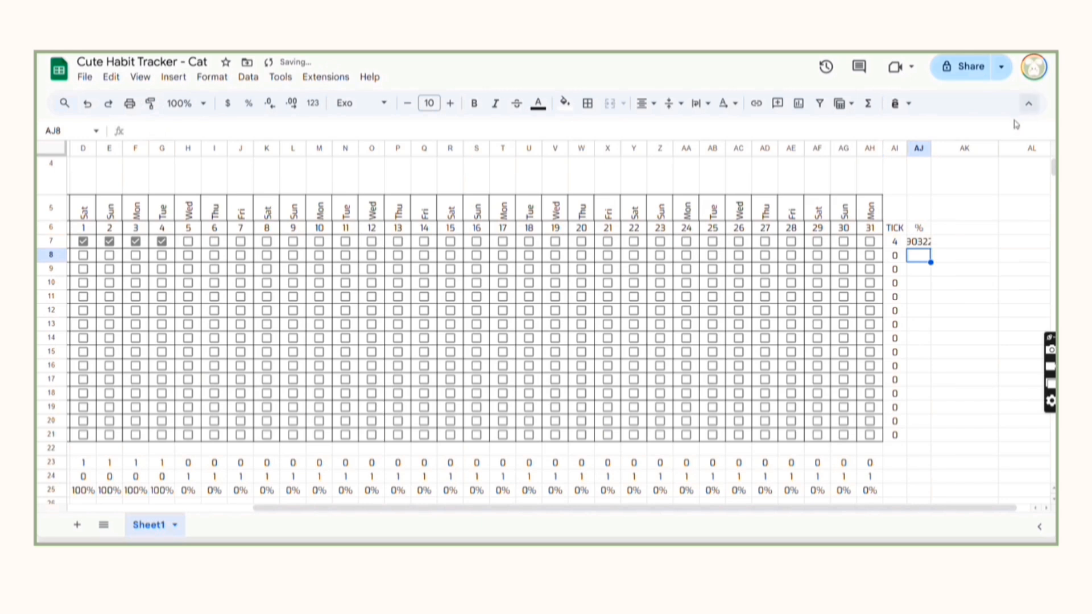
{"action": "key", "text": "Up"}
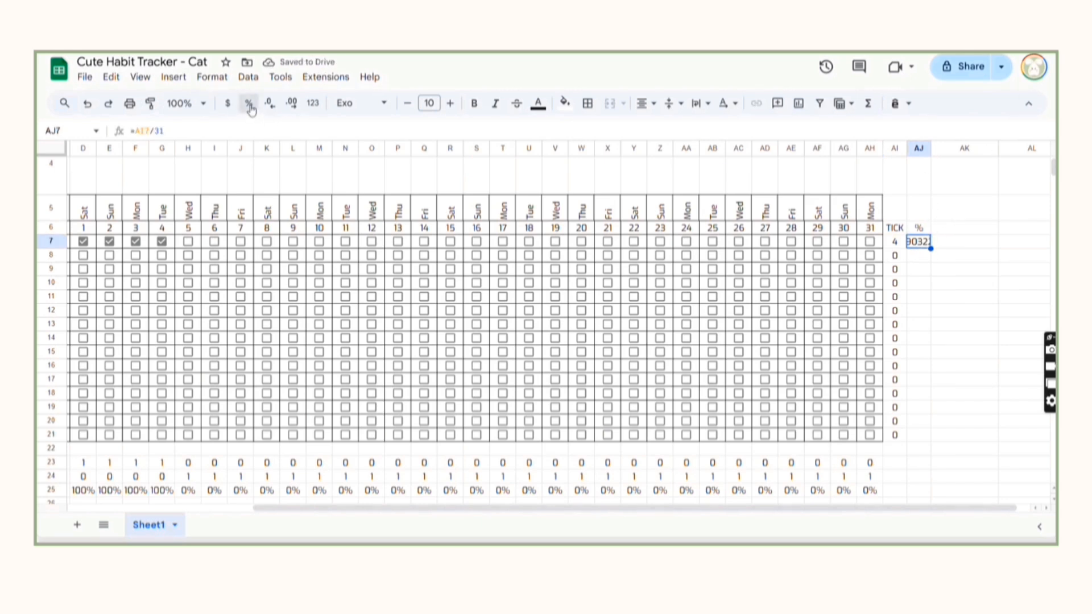
{"action": "left_click", "coordinate": [249, 106]}
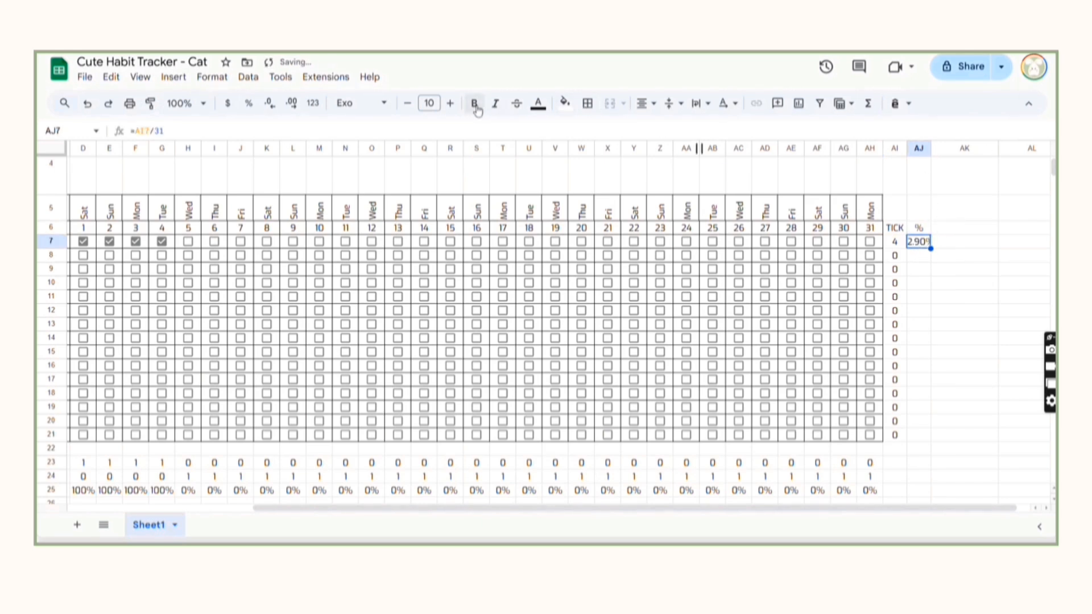
Remove the decimals from AJ7's percentage and fill its formula down to AJ21 for all fifteen habits.
{"action": "left_click", "coordinate": [270, 104]}
{"action": "left_click", "coordinate": [270, 104]}
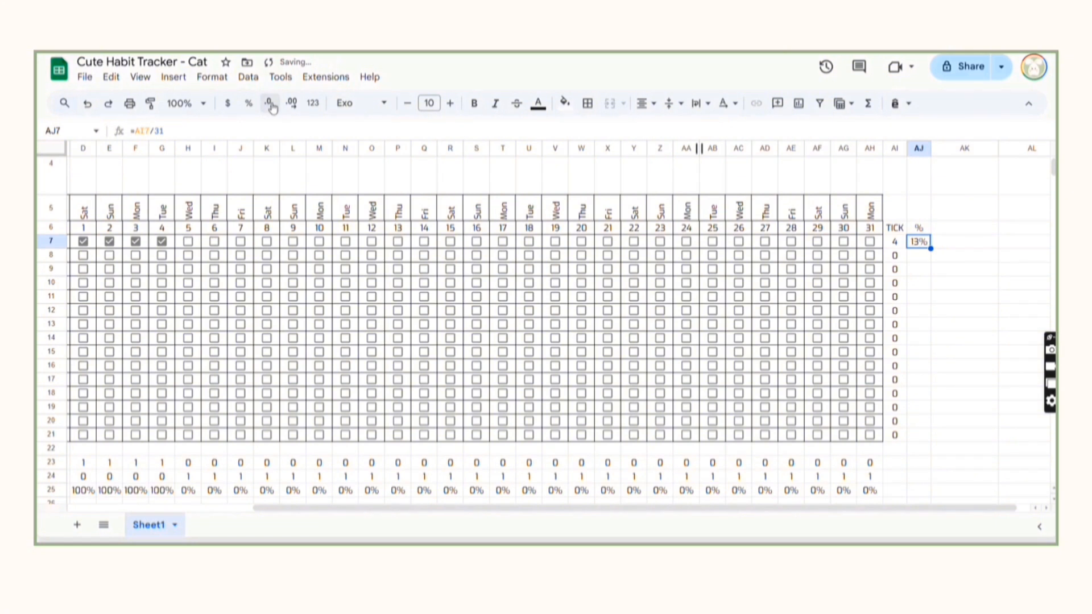
{"action": "left_click", "coordinate": [137, 131]}
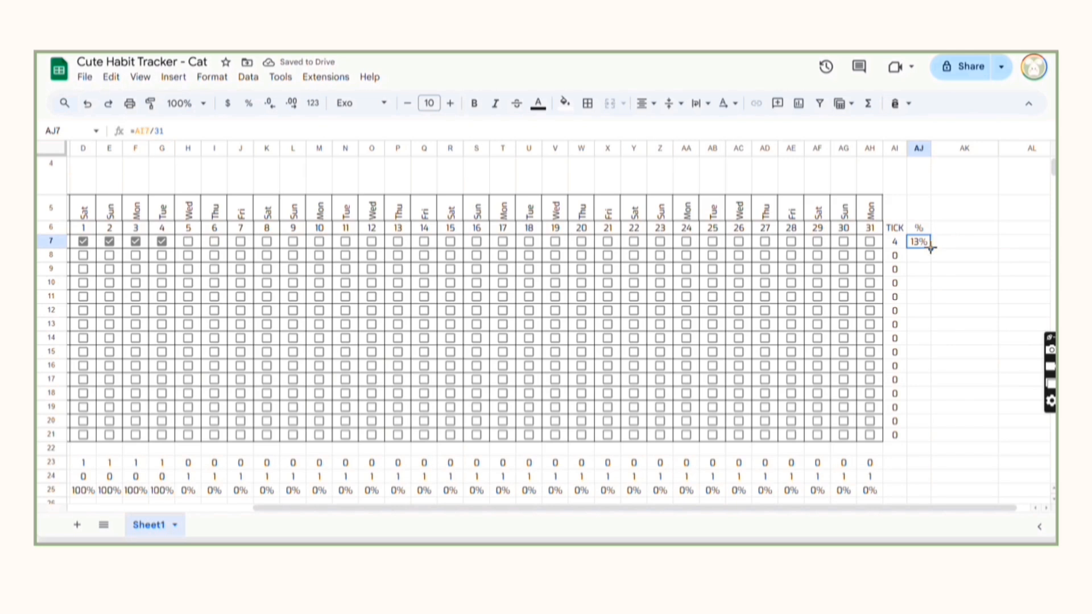
{"action": "left_click_drag", "start_coordinate": [930, 249], "coordinate": [933, 436]}
{"action": "left_click", "coordinate": [992, 407]}
{"action": "left_click", "coordinate": [911, 256]}
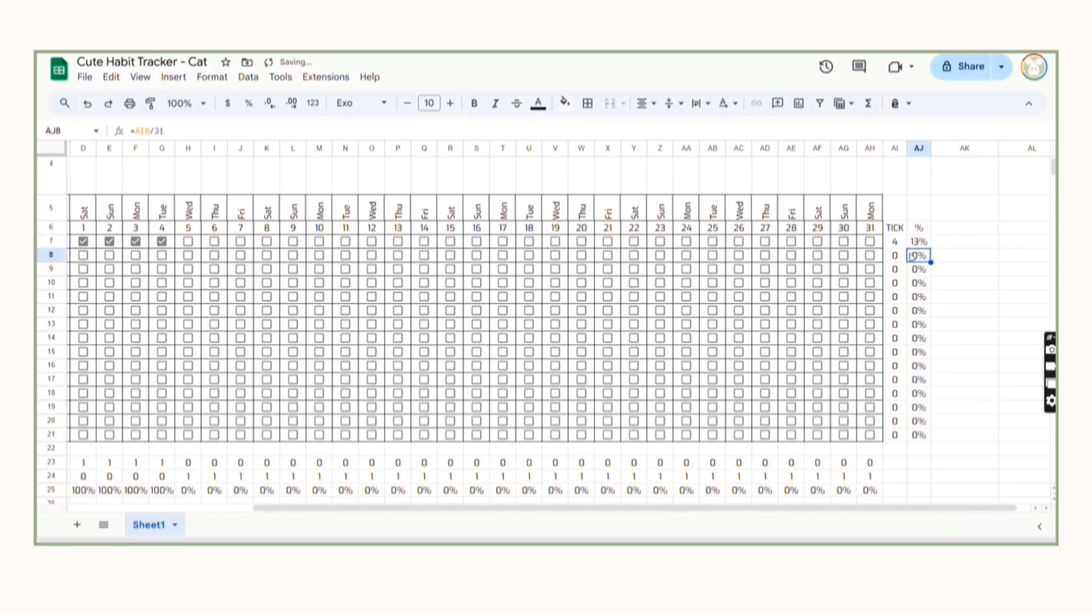
Tick the second habit's checkboxes for days 31 and 30 to test the tick count and percentage formulas.
{"action": "left_click", "coordinate": [869, 255]}
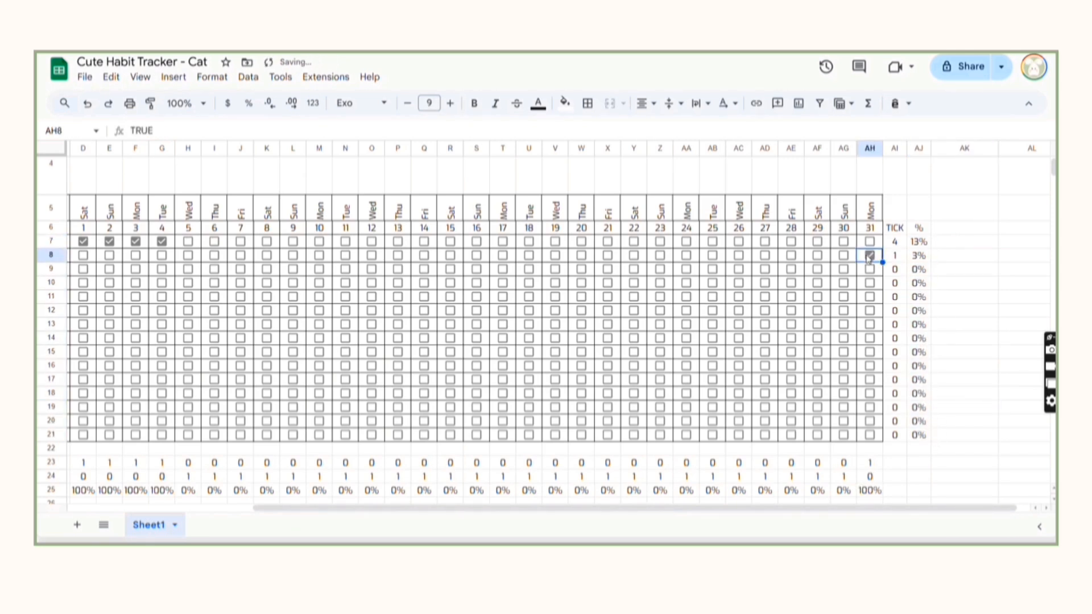
{"action": "left_click", "coordinate": [854, 258]}
{"action": "left_click", "coordinate": [843, 255]}
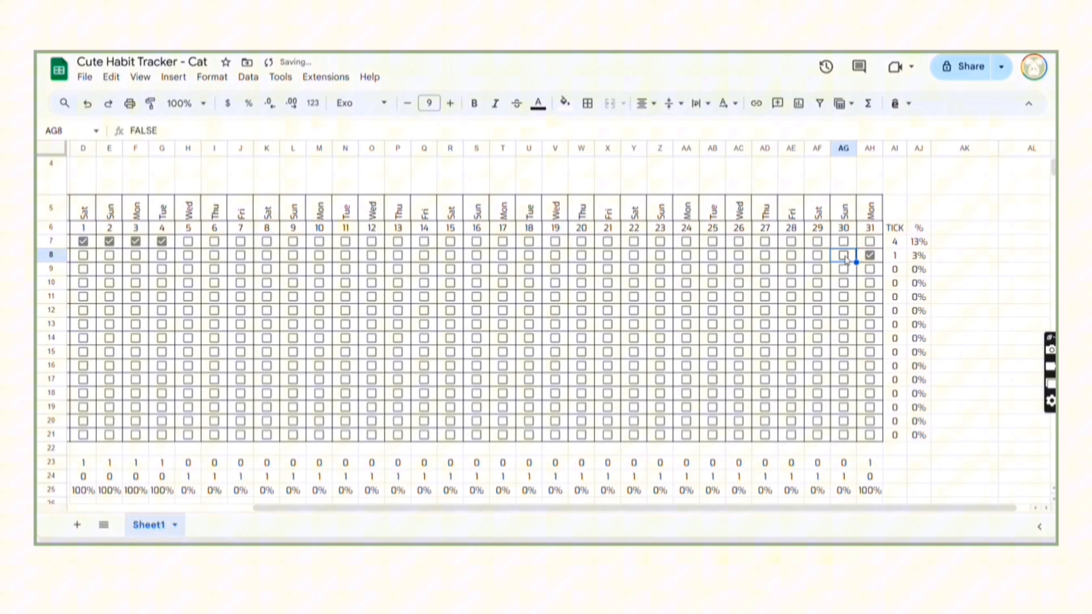
{"action": "left_click", "coordinate": [934, 259]}
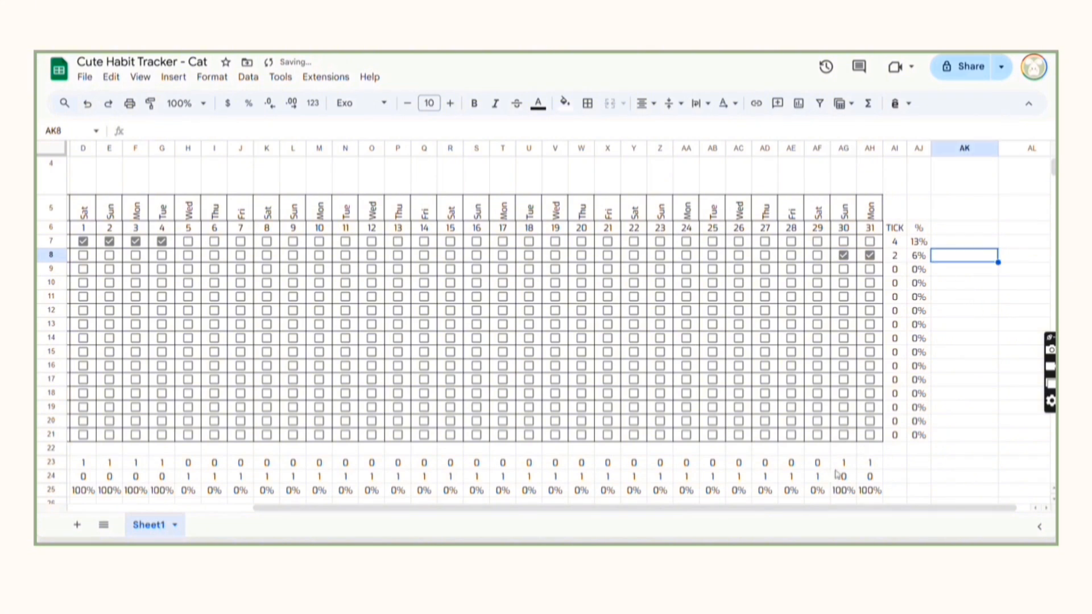
{"action": "scroll", "coordinate": [836, 473], "scroll_direction": "right", "scroll_amount": 1}
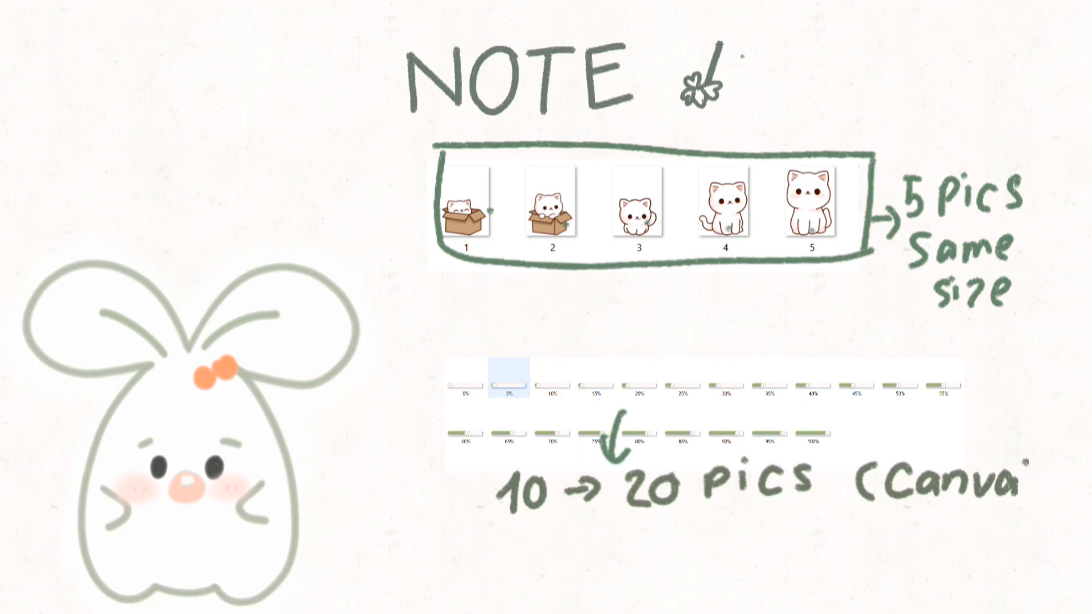
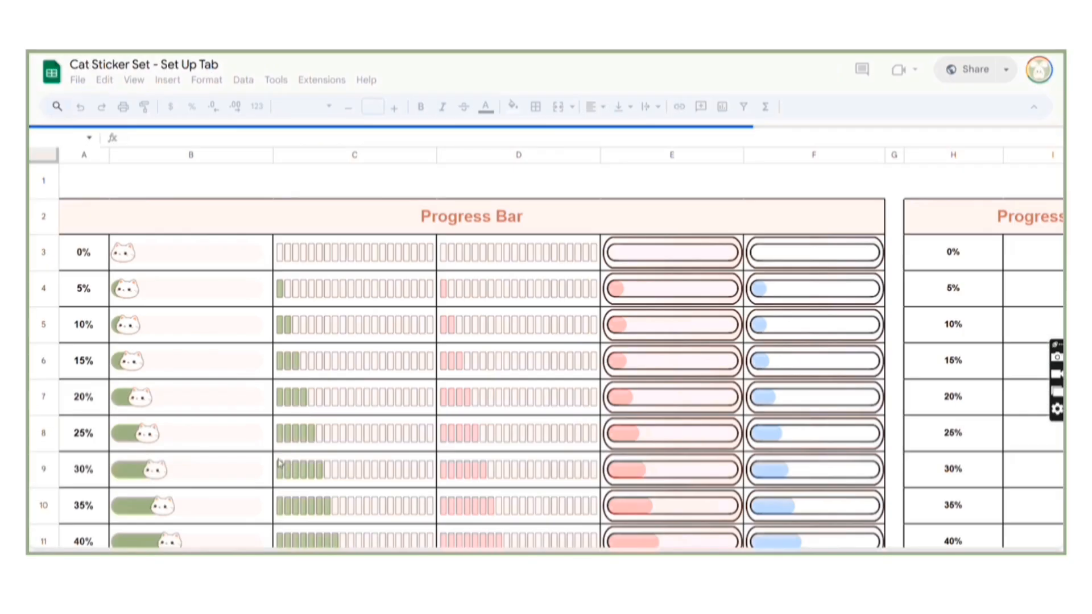
Examine the progress bar, progress ring and cat growth sticker tables in the Cat Sticker Set's Set Up sheet.
{"action": "scroll", "coordinate": [289, 440], "scroll_direction": "down", "scroll_amount": 2}
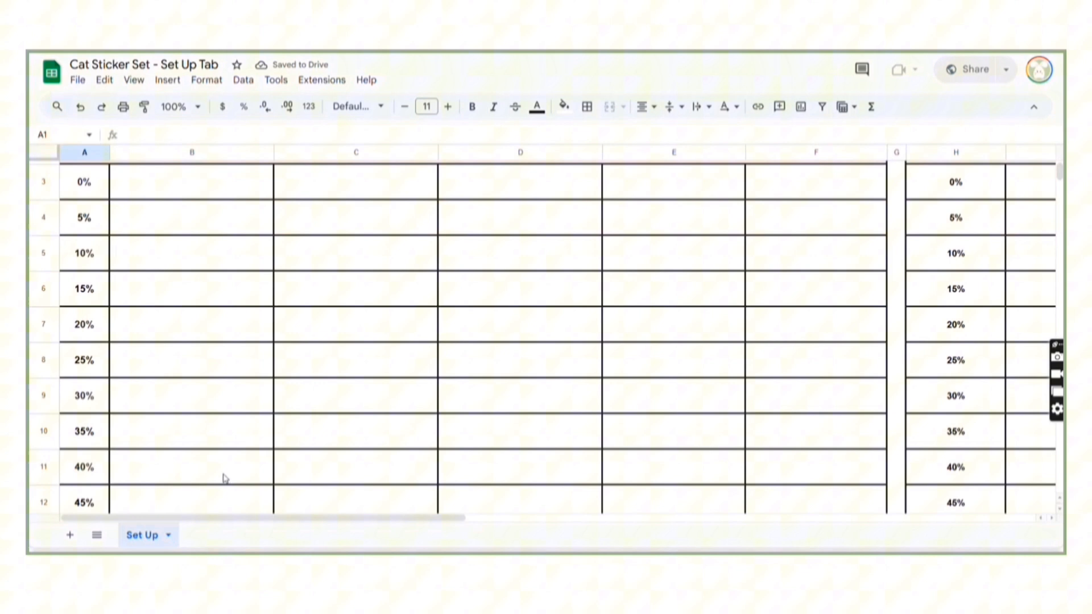
{"action": "right_click", "coordinate": [150, 535]}
{"action": "left_click", "coordinate": [356, 525]}
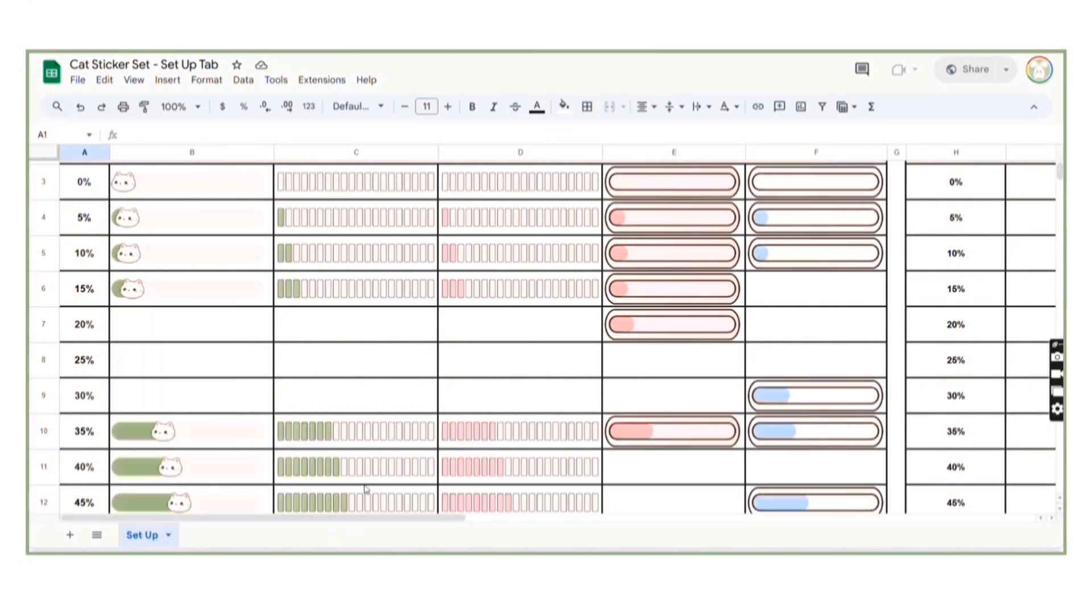
{"action": "scroll", "coordinate": [351, 383], "scroll_direction": "up", "scroll_amount": 2}
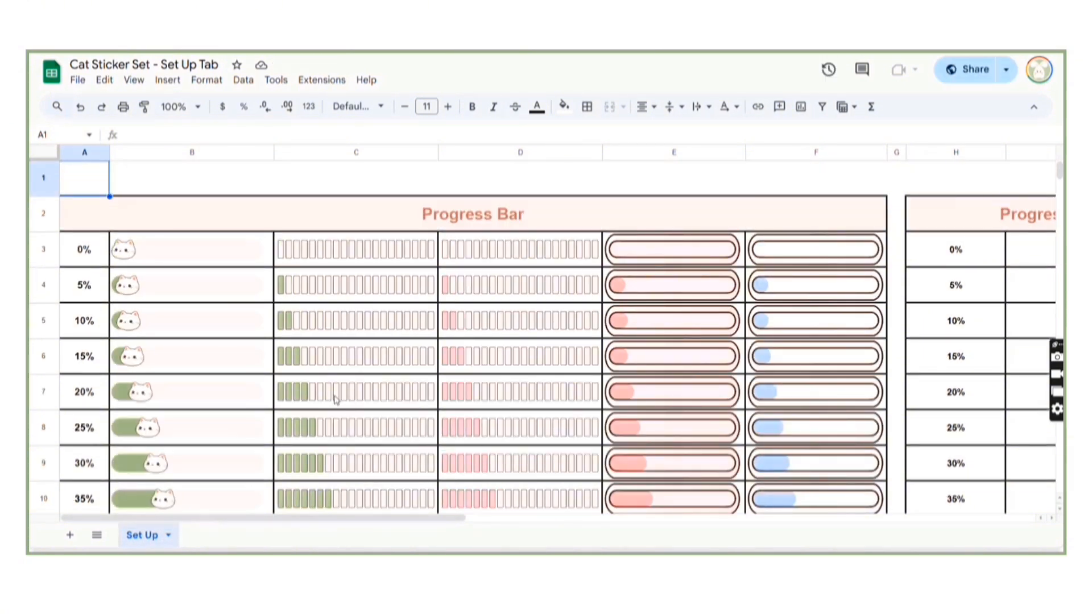
{"action": "scroll", "coordinate": [324, 435], "scroll_direction": "down", "scroll_amount": 5}
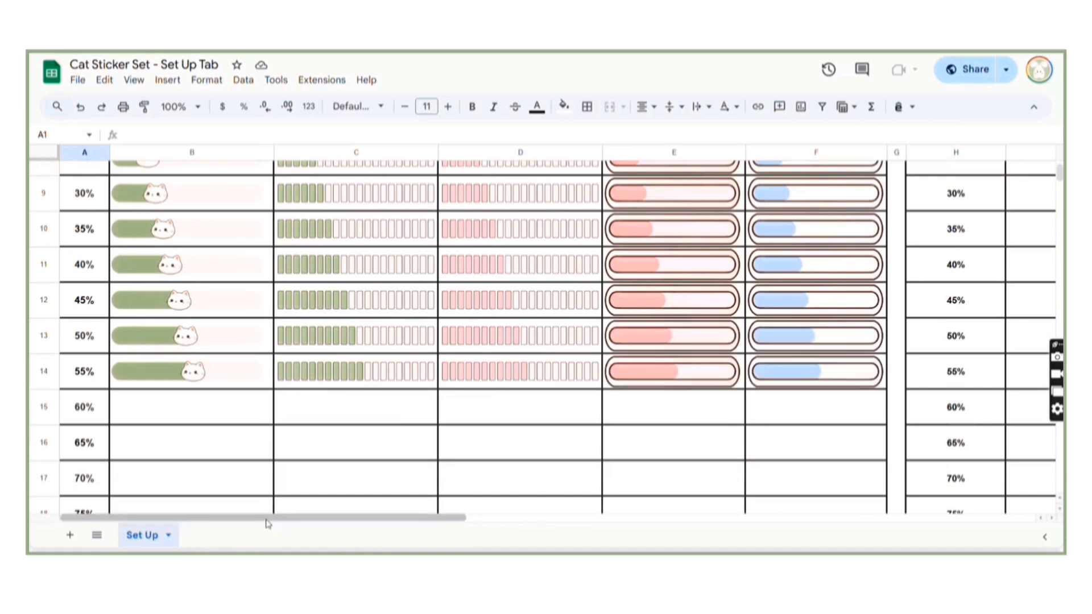
{"action": "left_click_drag", "start_coordinate": [266, 518], "coordinate": [496, 490]}
{"action": "scroll", "coordinate": [497, 461], "scroll_direction": "up", "scroll_amount": 4}
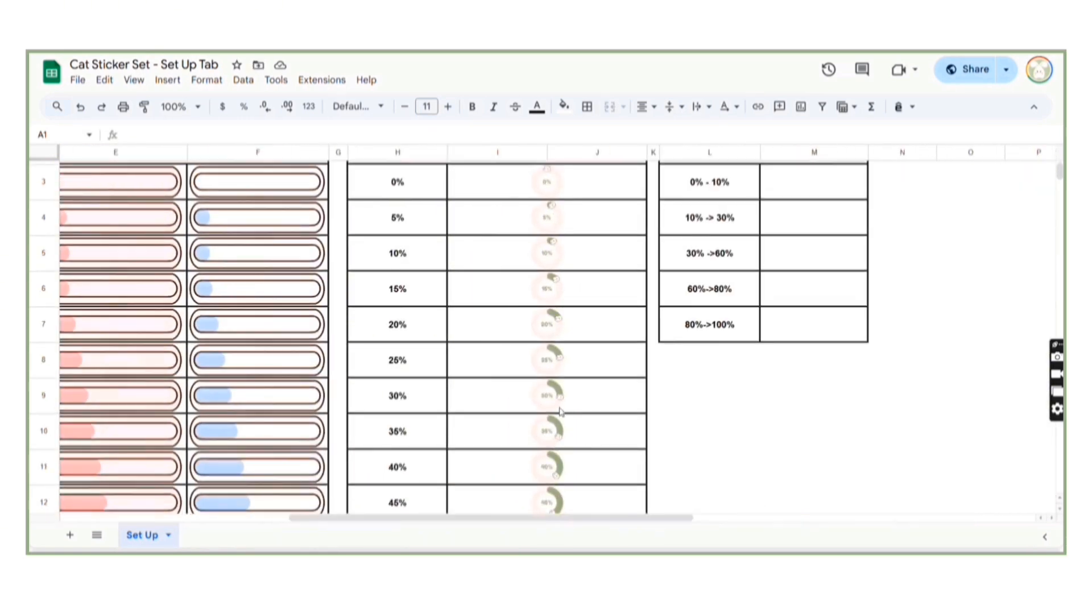
{"action": "scroll", "coordinate": [560, 410], "scroll_direction": "up", "scroll_amount": 2}
{"action": "left_click", "coordinate": [391, 510]}
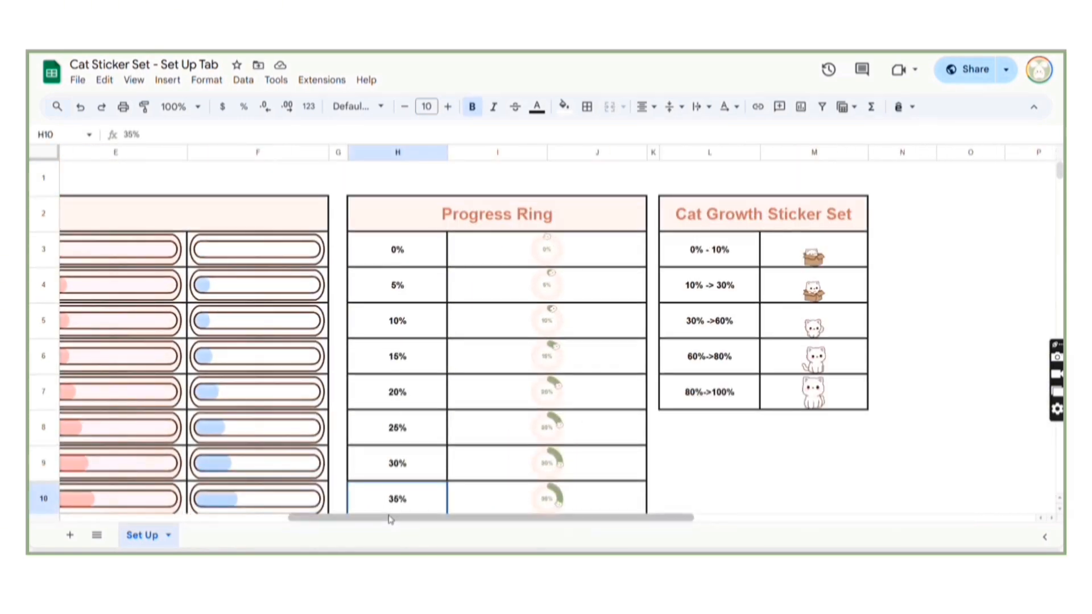
{"action": "left_click_drag", "start_coordinate": [389, 519], "coordinate": [108, 542]}
Copy the Set Up sheet into the existing Cute Habit Tracker - Cat spreadsheet, found by searching for "cat", and open that spreadsheet.
{"action": "right_click", "coordinate": [149, 539]}
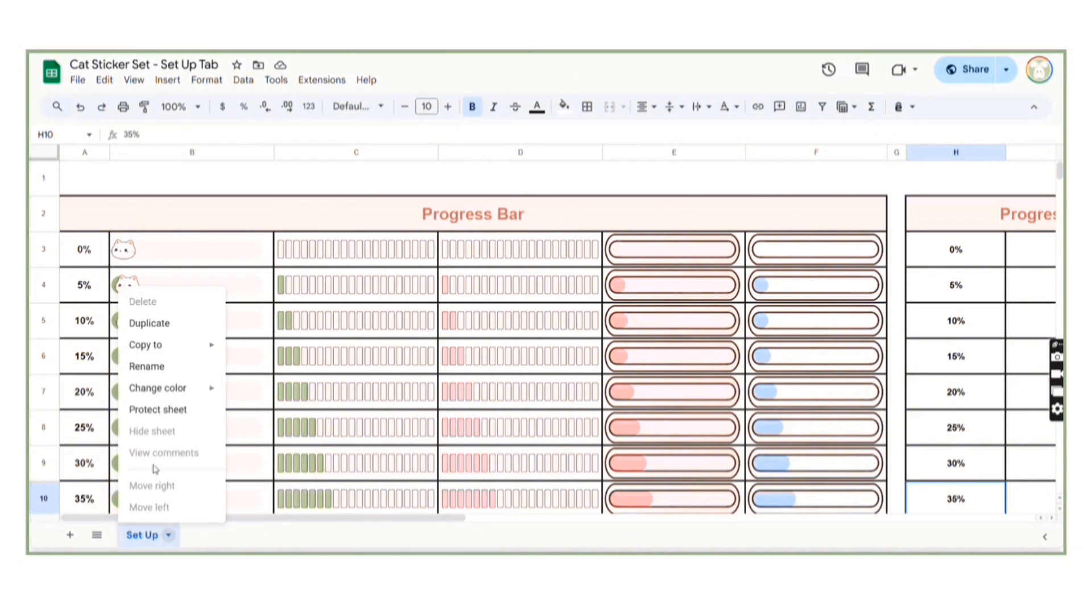
{"action": "mouse_move", "coordinate": [165, 354]}
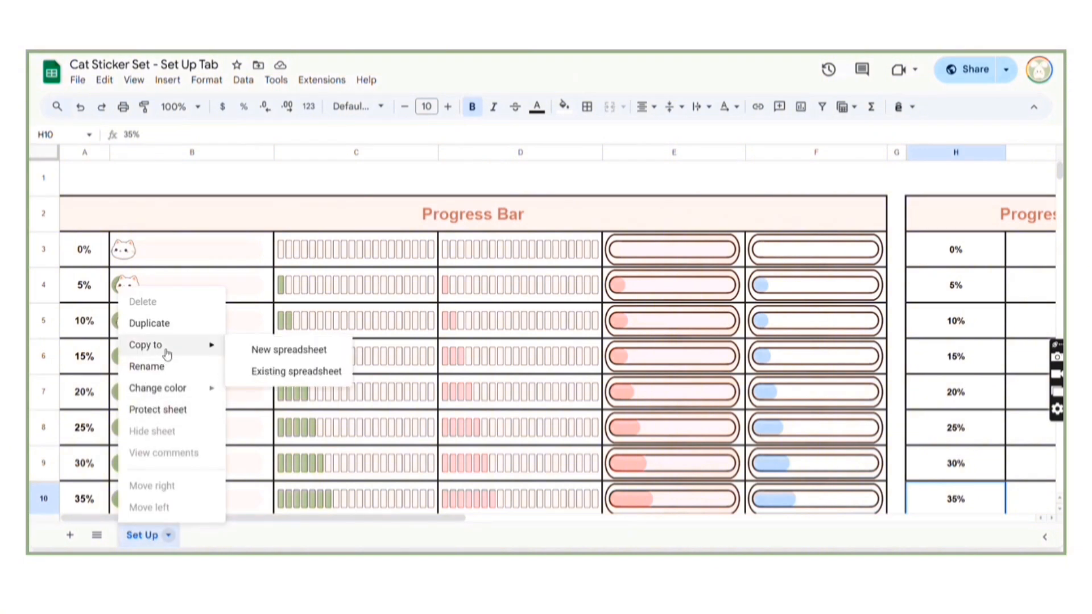
{"action": "left_click", "coordinate": [270, 371]}
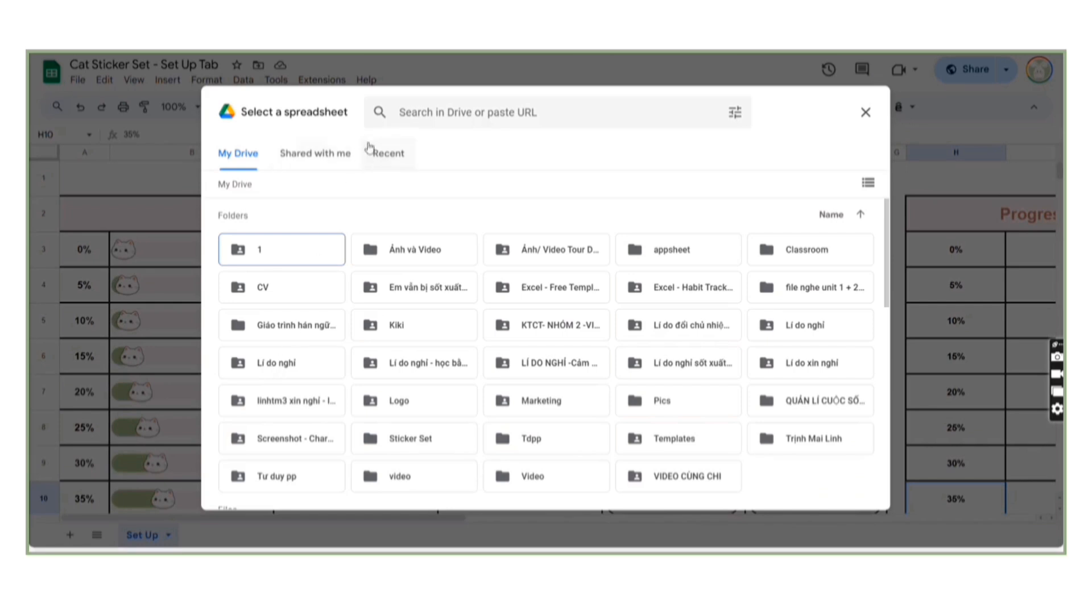
{"action": "left_click", "coordinate": [423, 117]}
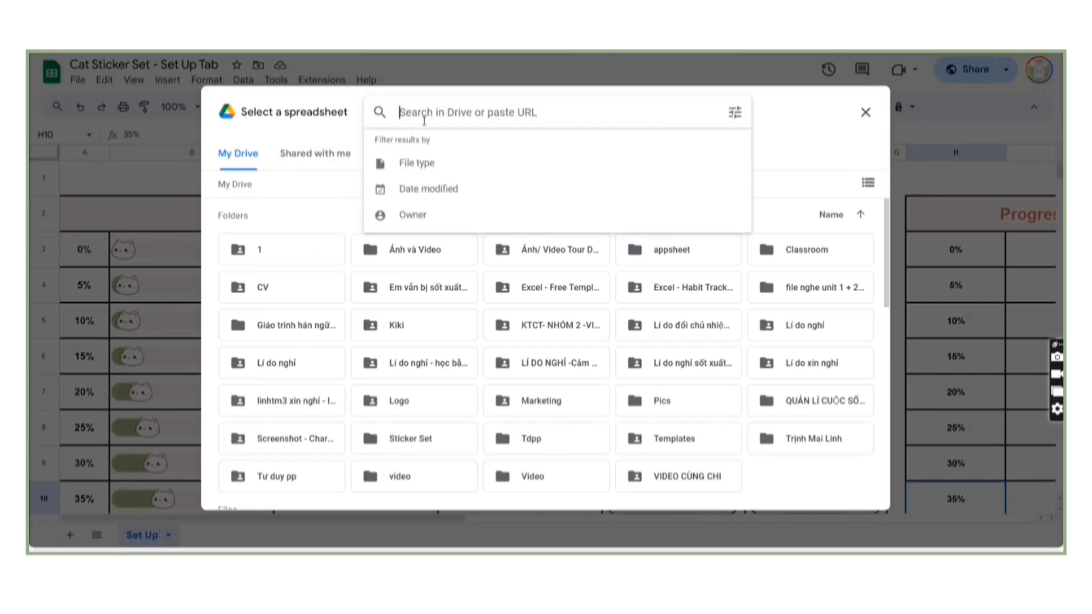
{"action": "type", "text": "cat"}
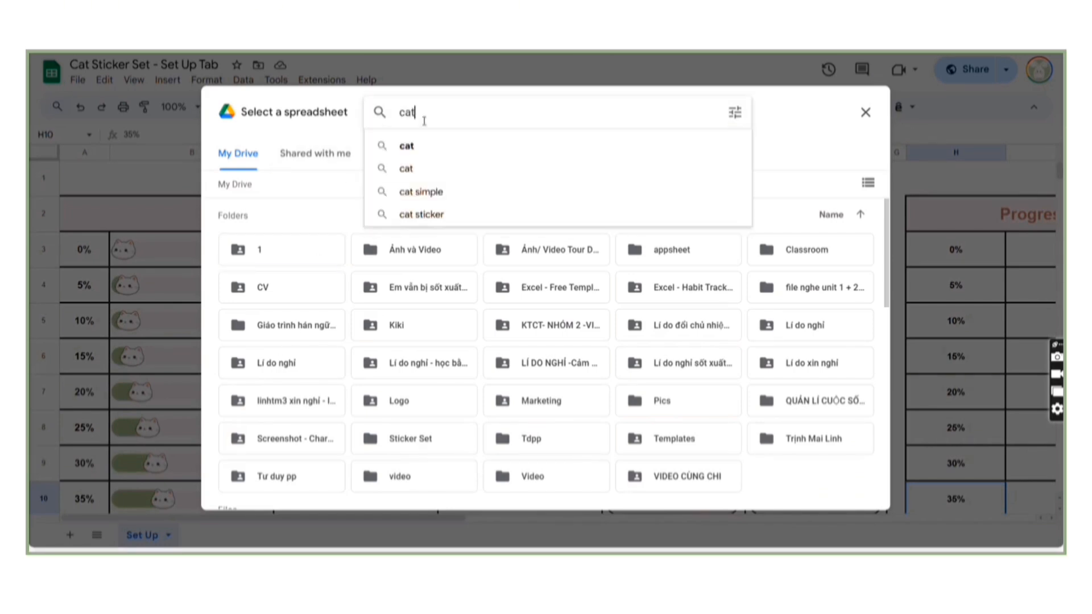
{"action": "left_click", "coordinate": [422, 146]}
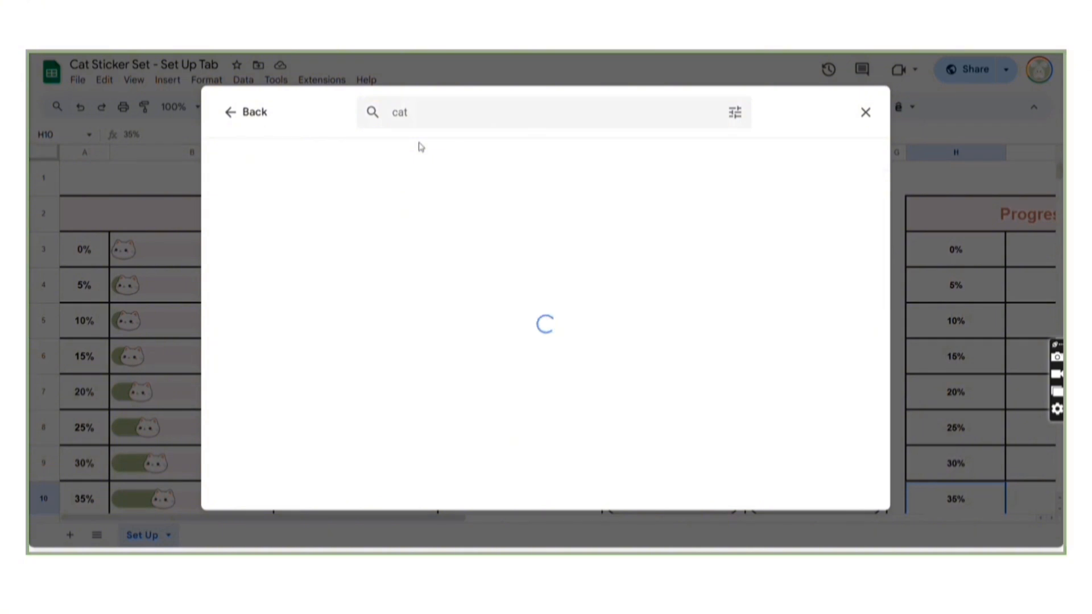
{"action": "left_click", "coordinate": [283, 246]}
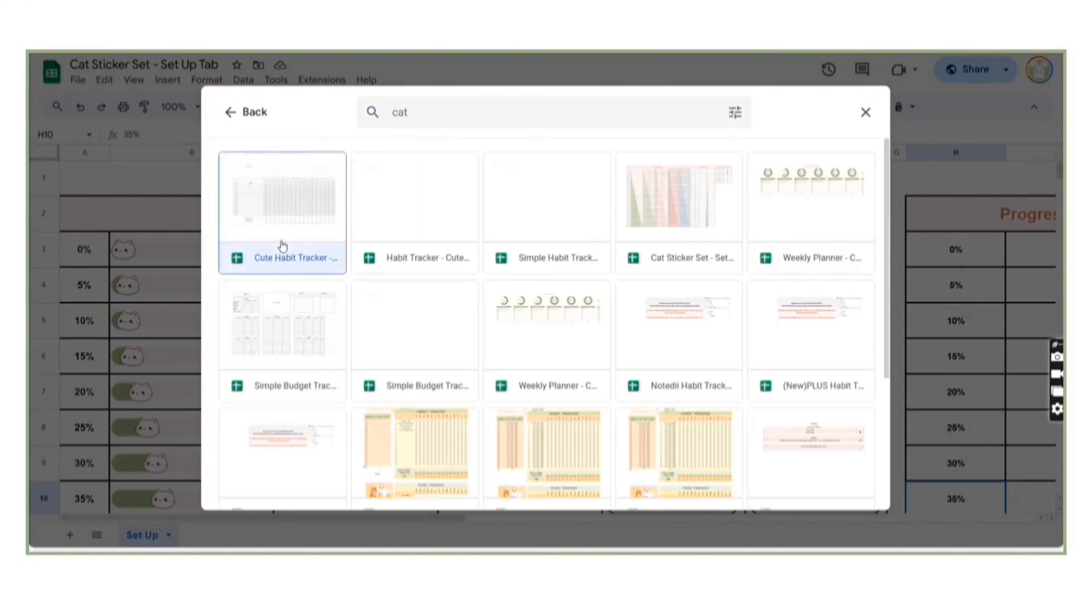
{"action": "double_click", "coordinate": [283, 245]}
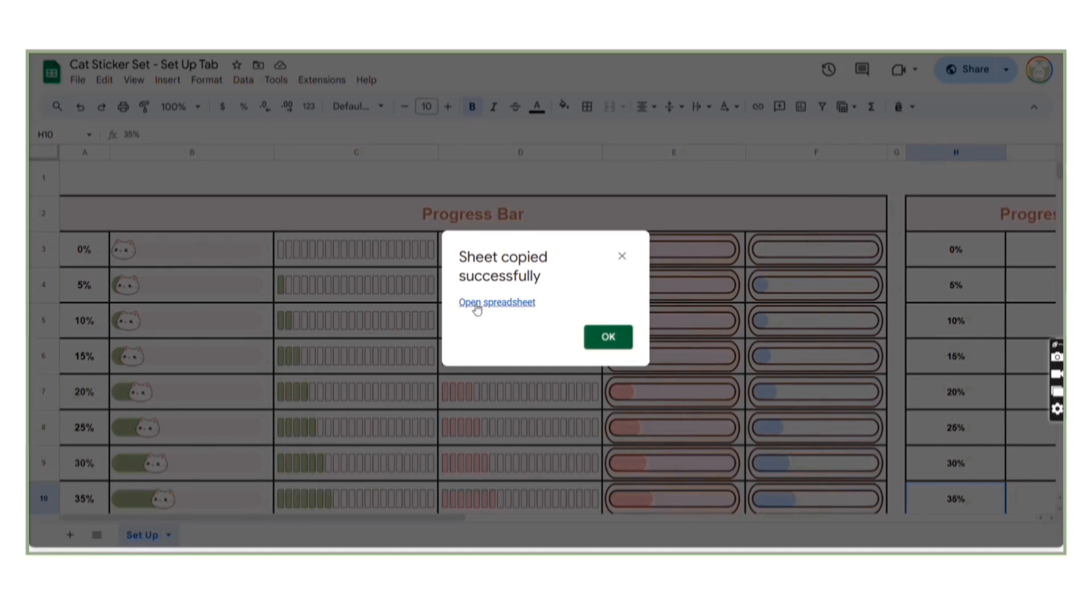
{"action": "left_click", "coordinate": [478, 305]}
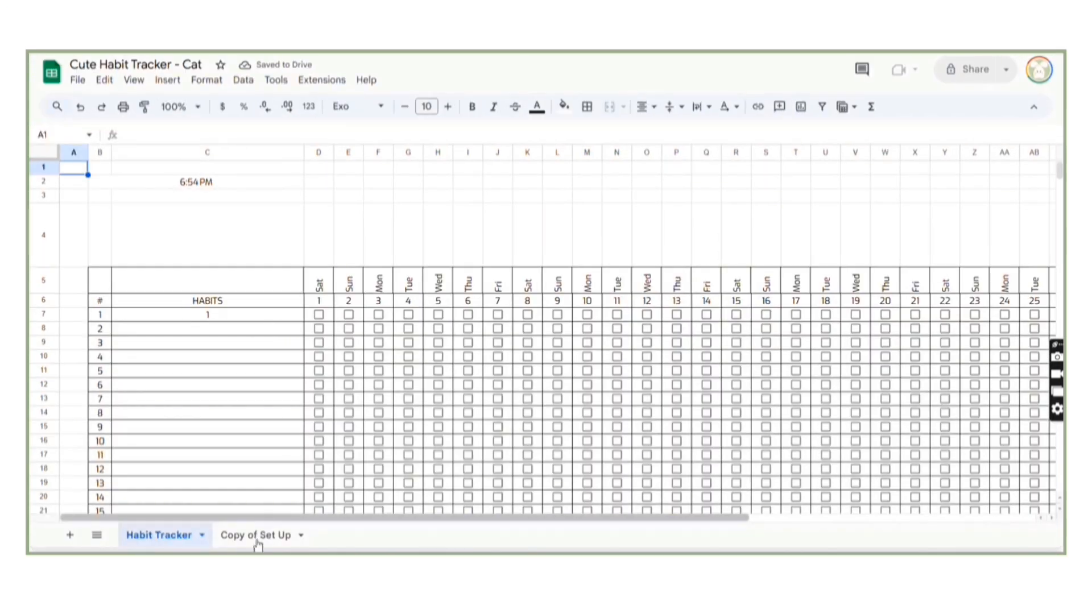
Rename the copied sheet to "Set Up" by removing "Copy of" from its name.
{"action": "right_click", "coordinate": [257, 537]}
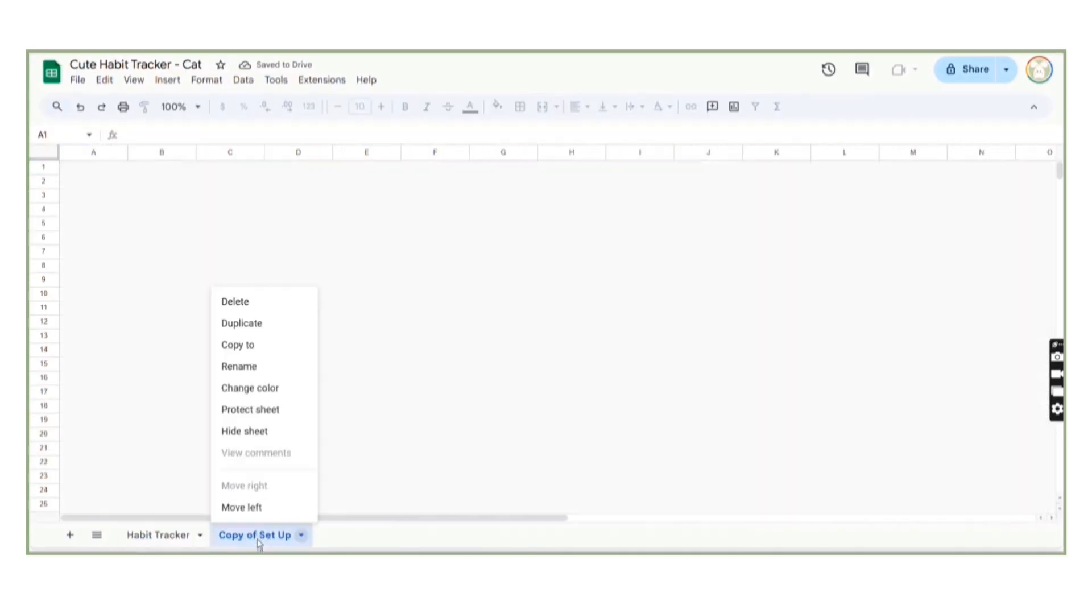
{"action": "left_click", "coordinate": [246, 367]}
{"action": "left_click", "coordinate": [259, 537]}
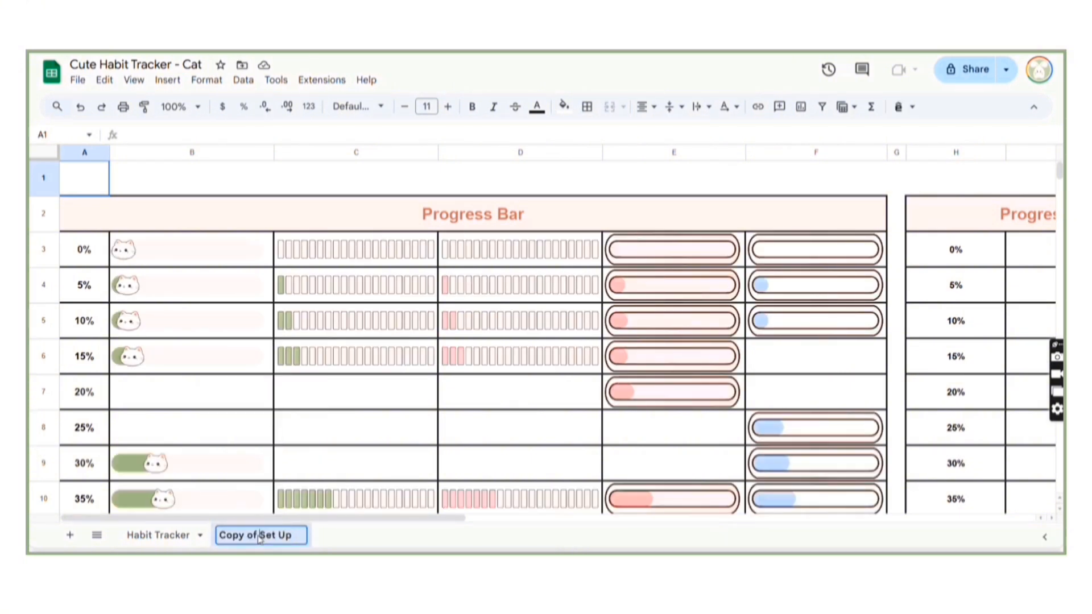
{"action": "key", "text": "BackSpace"}
{"action": "key", "text": "BackSpace"}
{"action": "key", "text": "BackSpace"}
{"action": "key", "text": "BackSpace"}
{"action": "key", "text": "BackSpace"}
{"action": "key", "text": "BackSpace"}
{"action": "key", "text": "BackSpace"}
{"action": "key", "text": "BackSpace"}
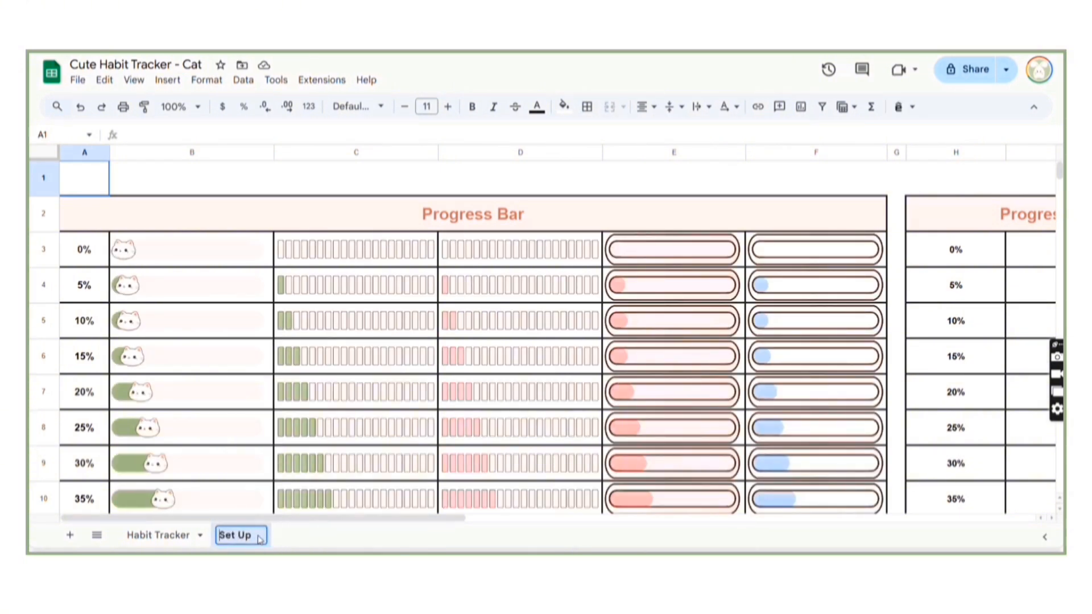
{"action": "key", "text": "Return"}
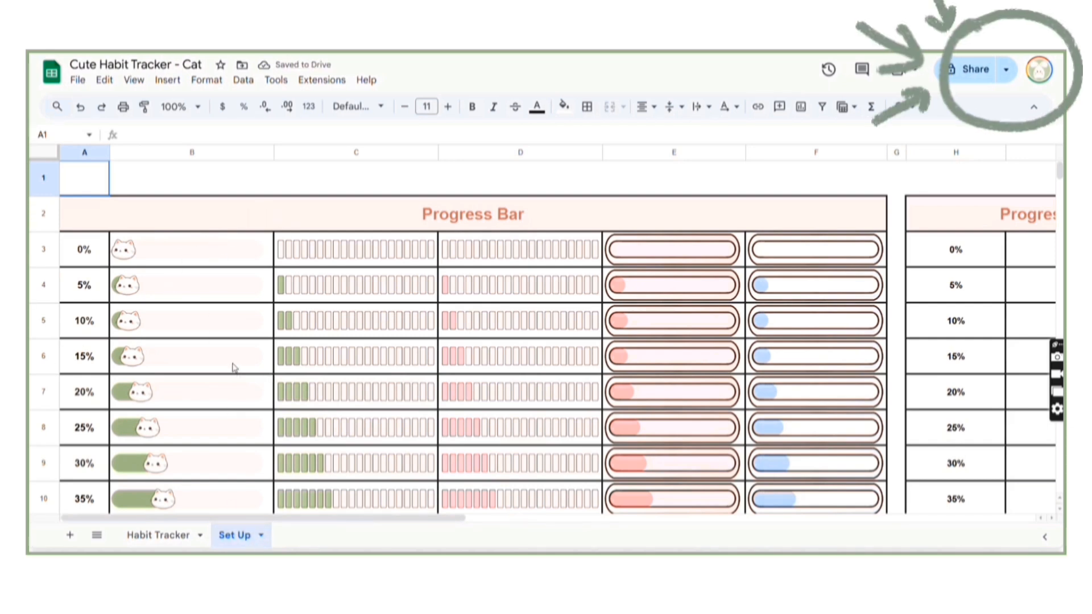
Select D4 on the Habit Tracker sheet and copy the cat growth sticker IFERROR formula from the PDF guide.
{"action": "left_click", "coordinate": [145, 536]}
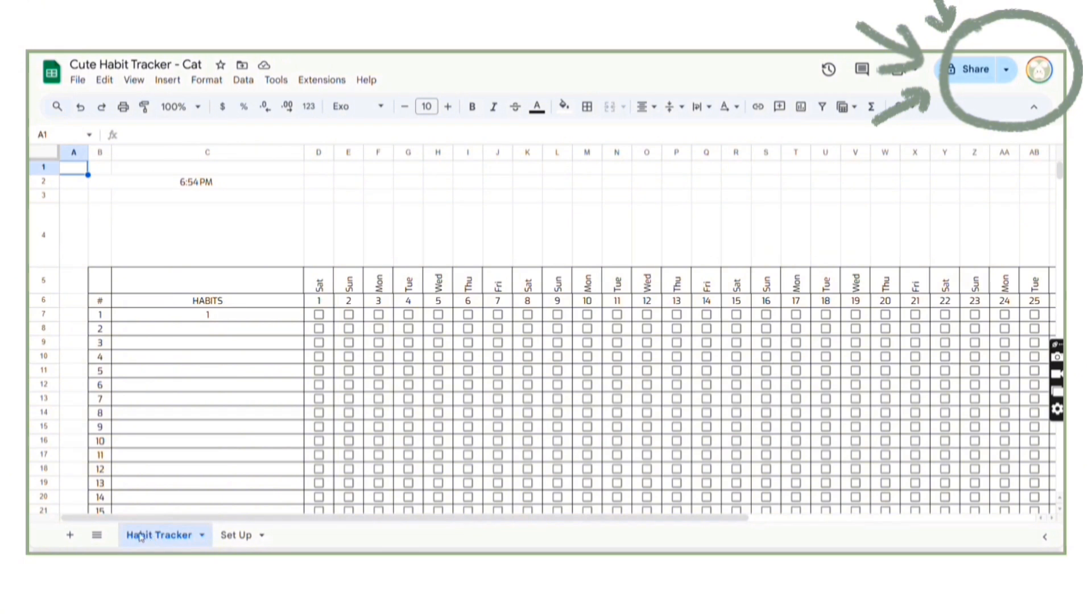
{"action": "left_click", "coordinate": [317, 245]}
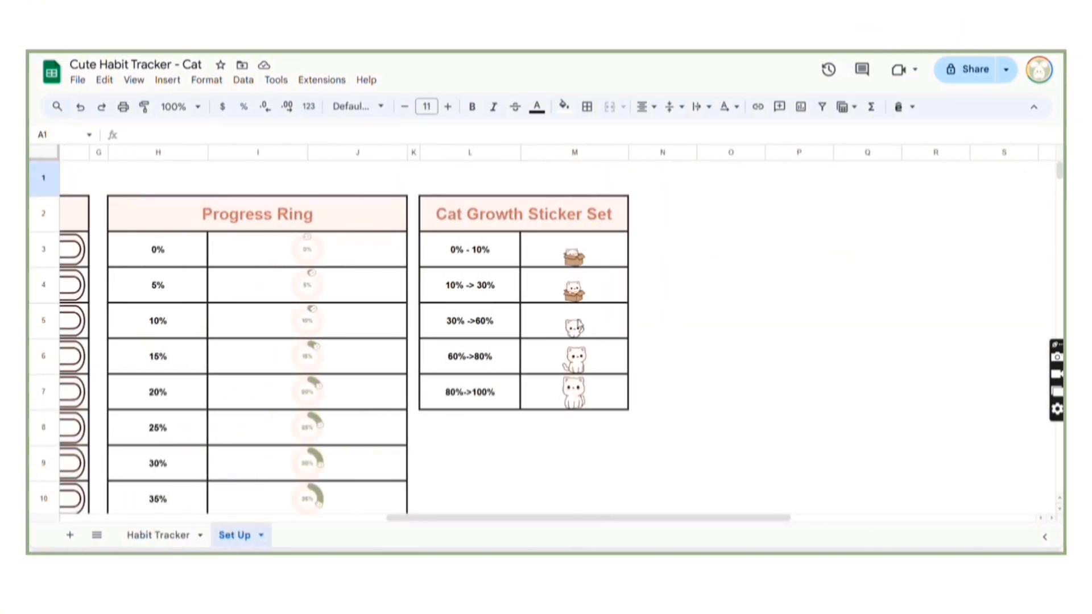
{"action": "left_click", "coordinate": [142, 537]}
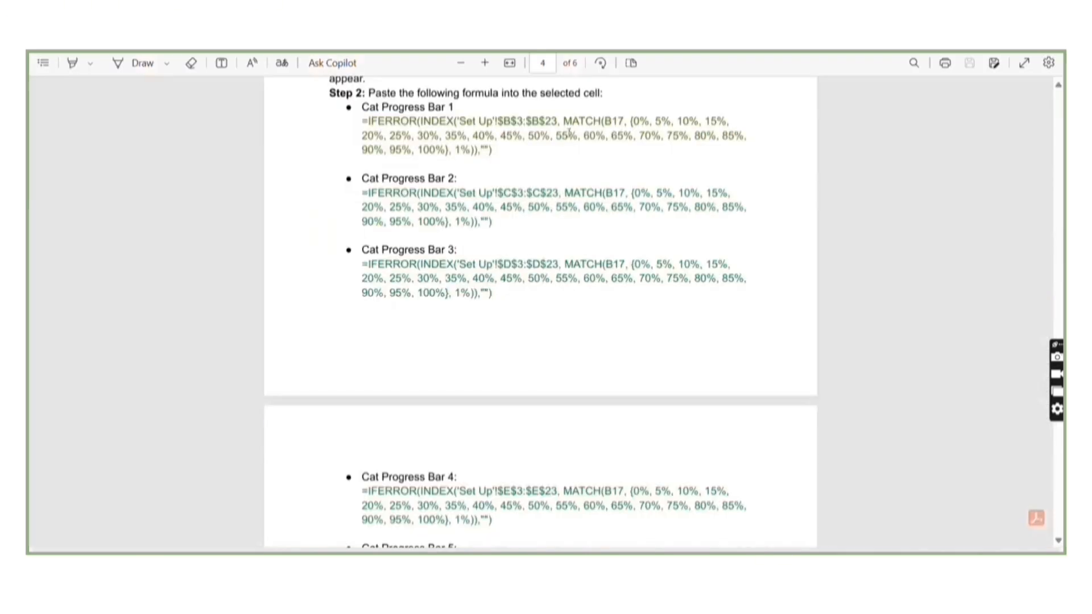
{"action": "scroll", "coordinate": [536, 293], "scroll_direction": "down", "scroll_amount": 10}
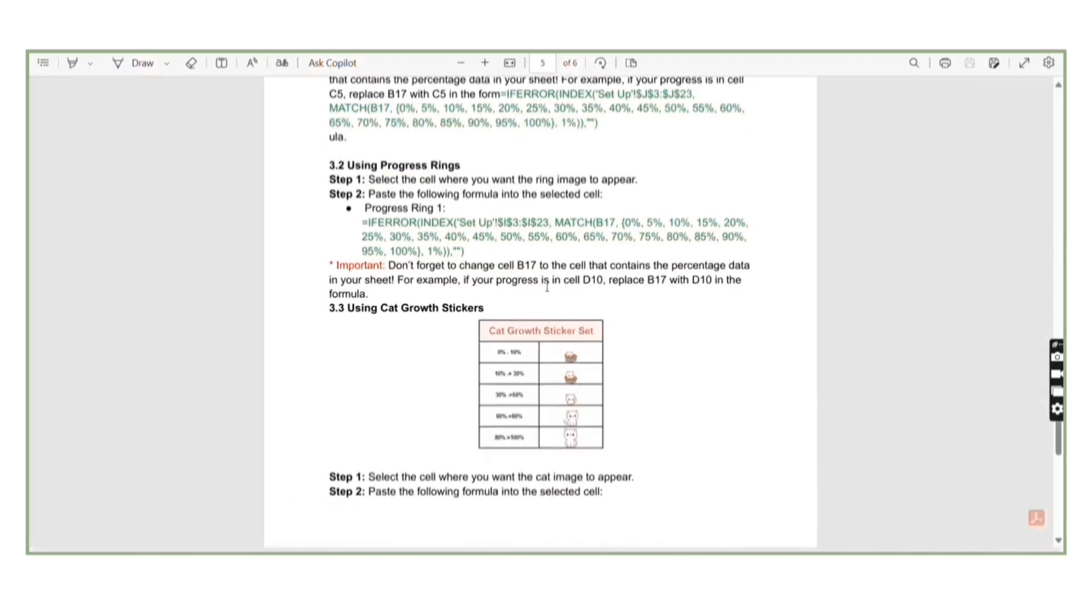
{"action": "scroll", "coordinate": [539, 277], "scroll_direction": "up", "scroll_amount": 5}
{"action": "scroll", "coordinate": [500, 250], "scroll_direction": "down", "scroll_amount": 3}
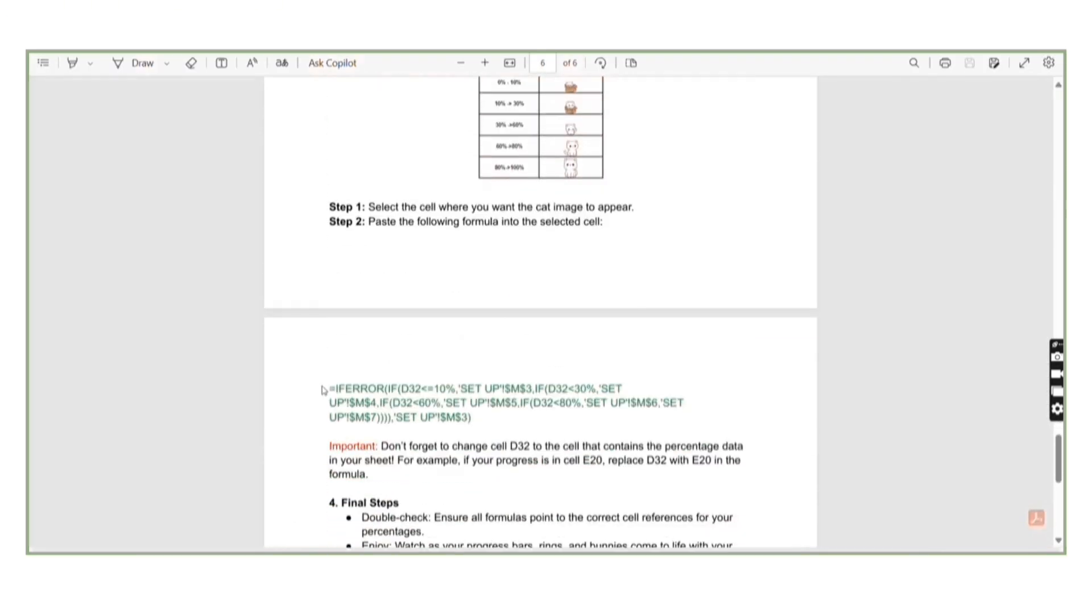
{"action": "left_click_drag", "start_coordinate": [329, 388], "coordinate": [475, 418]}
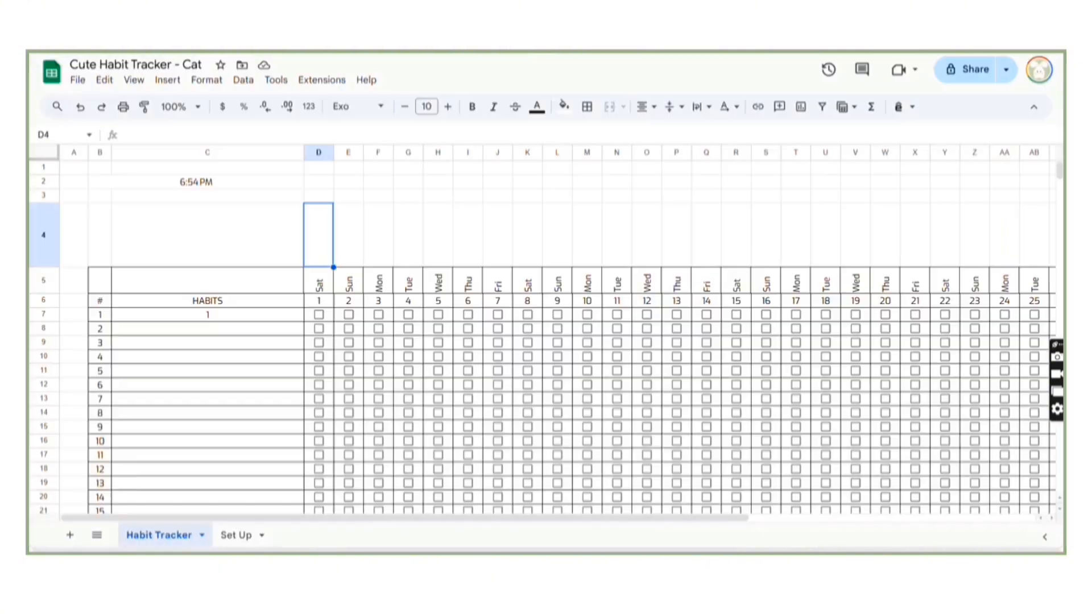
Paste the copied cat growth sticker formula into D4 and remove the line break inside its 'SET UP'!$M$4 reference.
{"action": "left_click", "coordinate": [265, 134]}
{"action": "key", "text": "ctrl+v"}
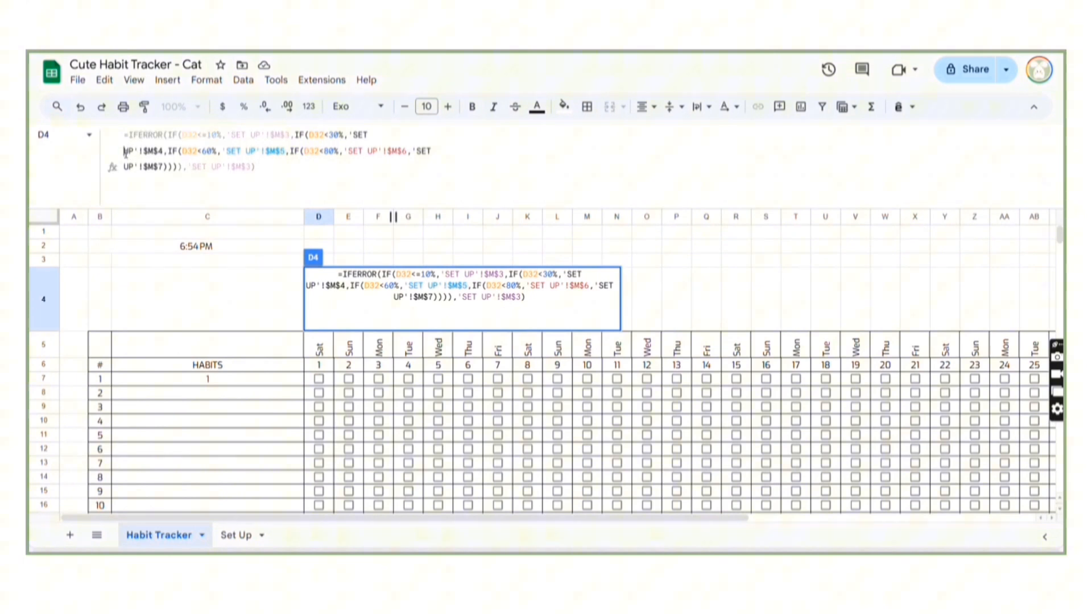
{"action": "key", "text": "BackSpace"}
{"action": "left_click", "coordinate": [235, 139]}
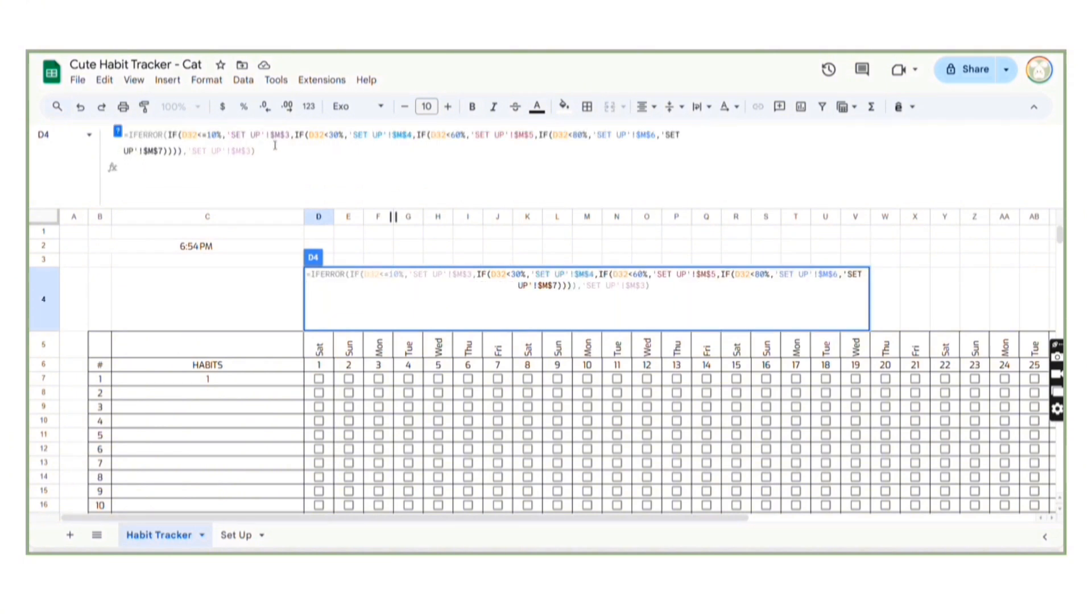
Point the 10% and 30% conditions of D4's formula at the daily percentage in D25 instead of D32.
{"action": "double_click", "coordinate": [190, 134]}
{"action": "key", "text": "BackSpace"}
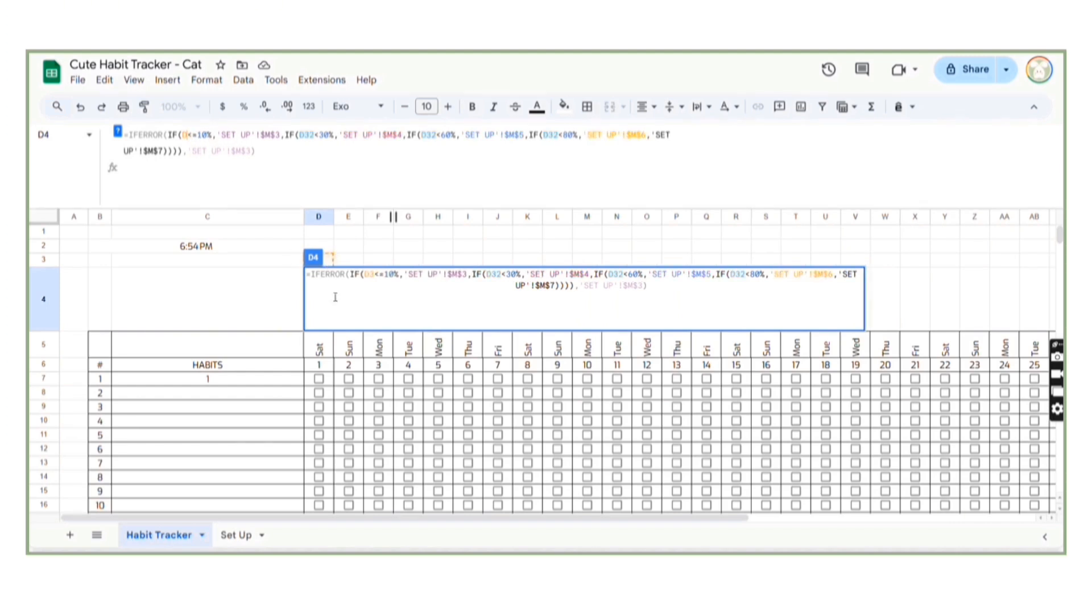
{"action": "scroll", "coordinate": [341, 341], "scroll_direction": "down", "scroll_amount": 5}
{"action": "left_click", "coordinate": [322, 363]}
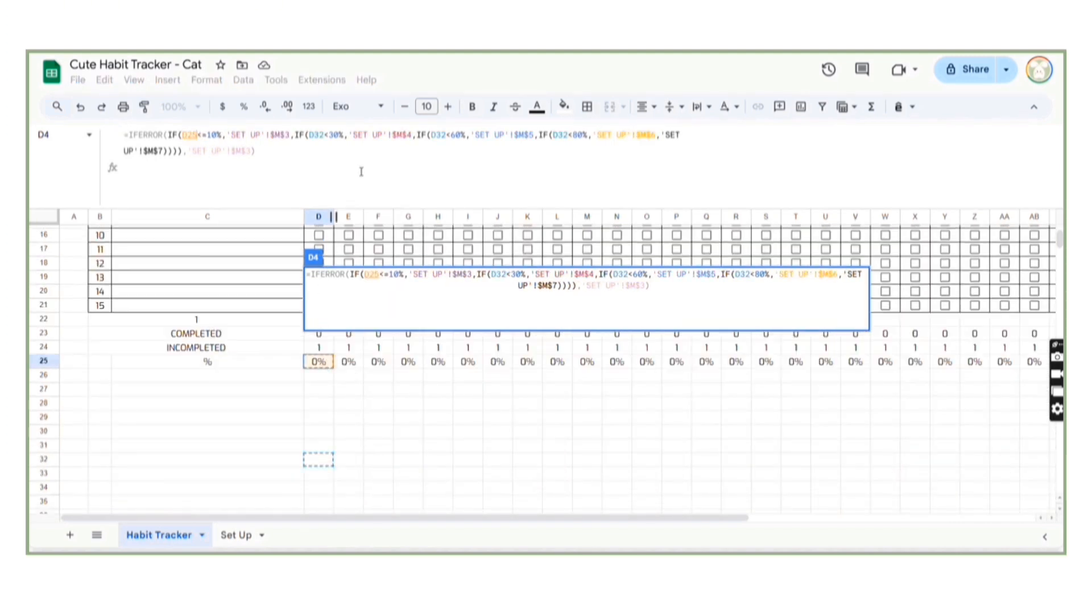
{"action": "double_click", "coordinate": [324, 135]}
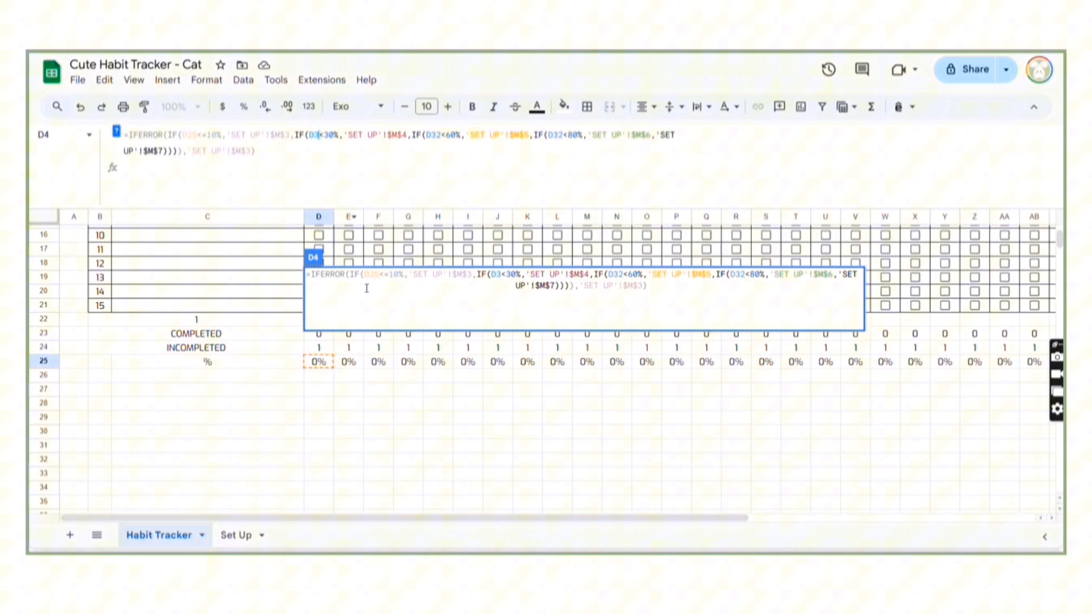
{"action": "left_click", "coordinate": [326, 363]}
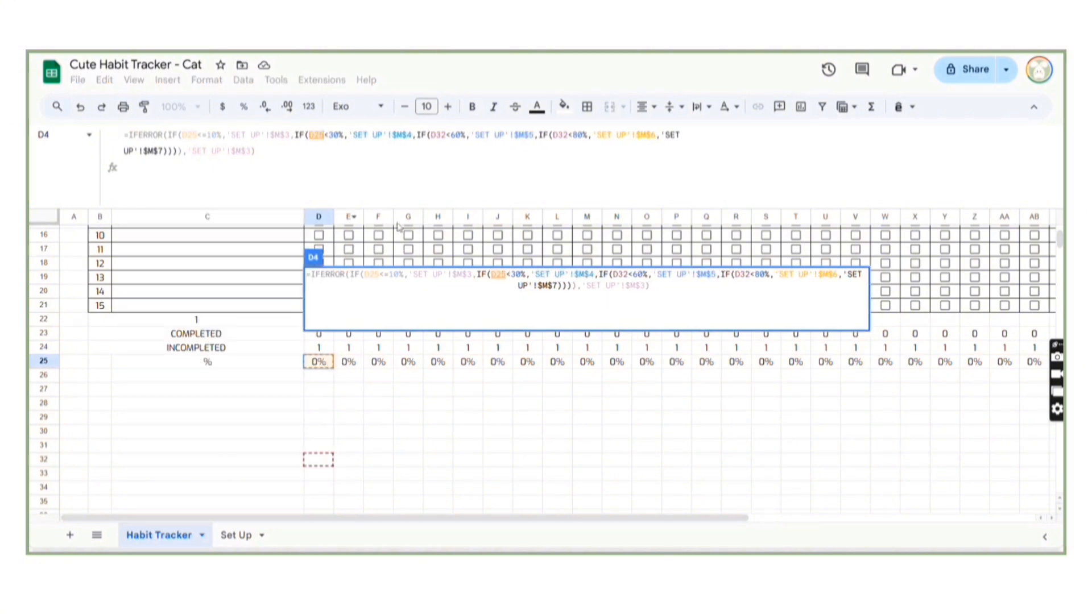
Replace D32 with D25 in the 60% and 80% conditions of D4's formula and apply it.
{"action": "double_click", "coordinate": [445, 135]}
{"action": "left_click", "coordinate": [324, 363]}
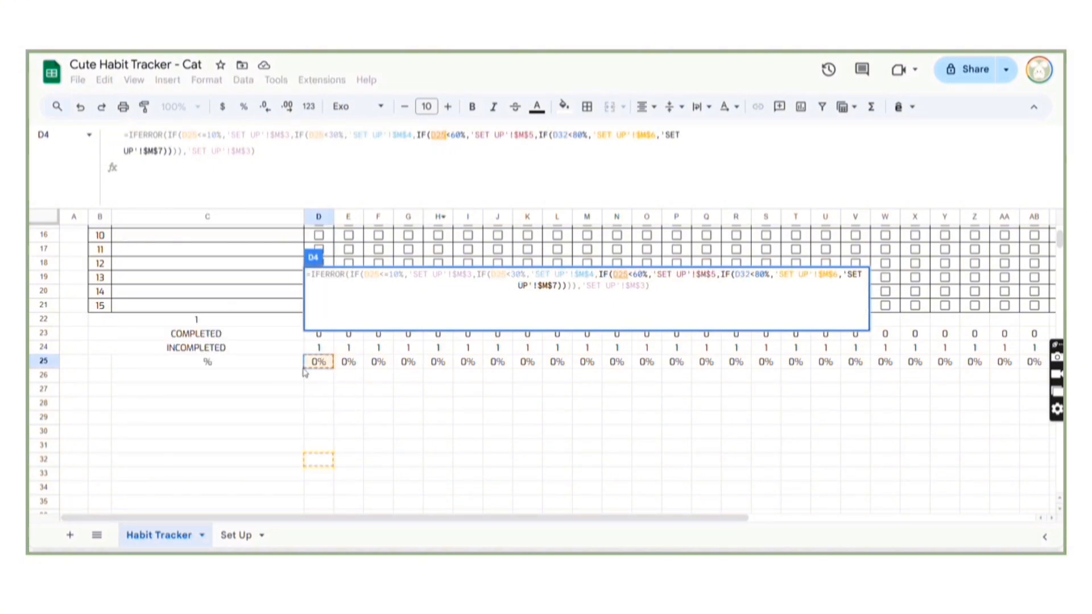
{"action": "left_click", "coordinate": [568, 134]}
{"action": "key", "text": "BackSpace"}
{"action": "key", "text": "BackSpace"}
{"action": "key", "text": "BackSpace"}
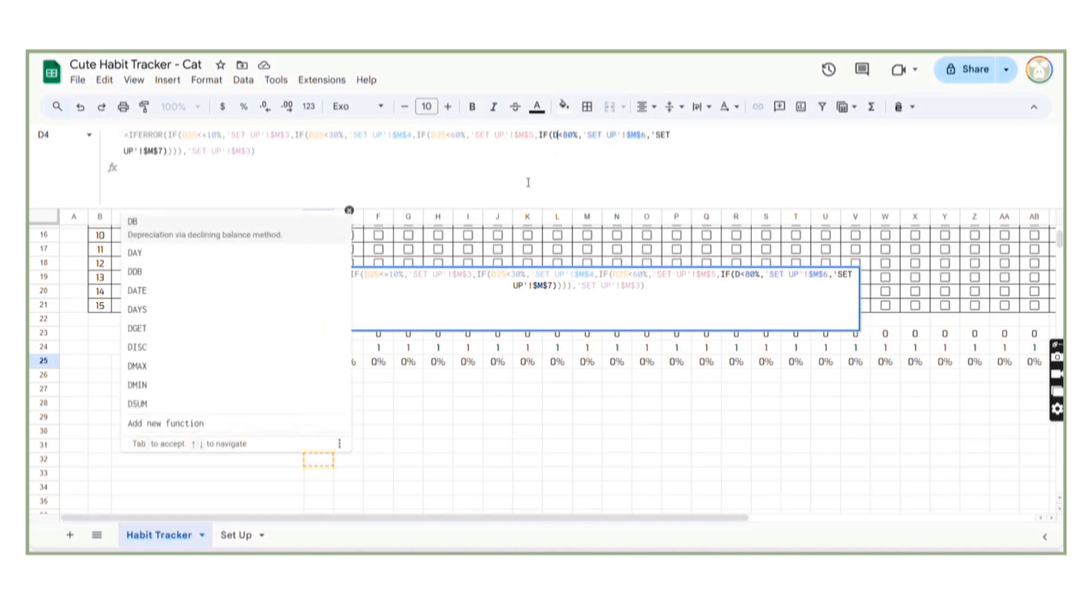
{"action": "left_click", "coordinate": [320, 365]}
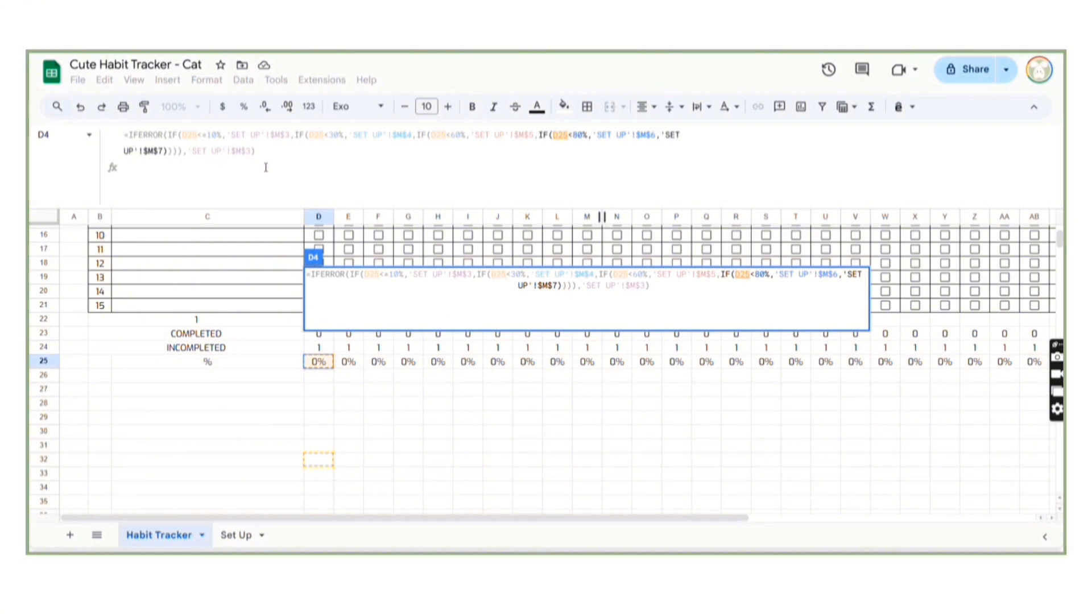
{"action": "key", "text": "Return"}
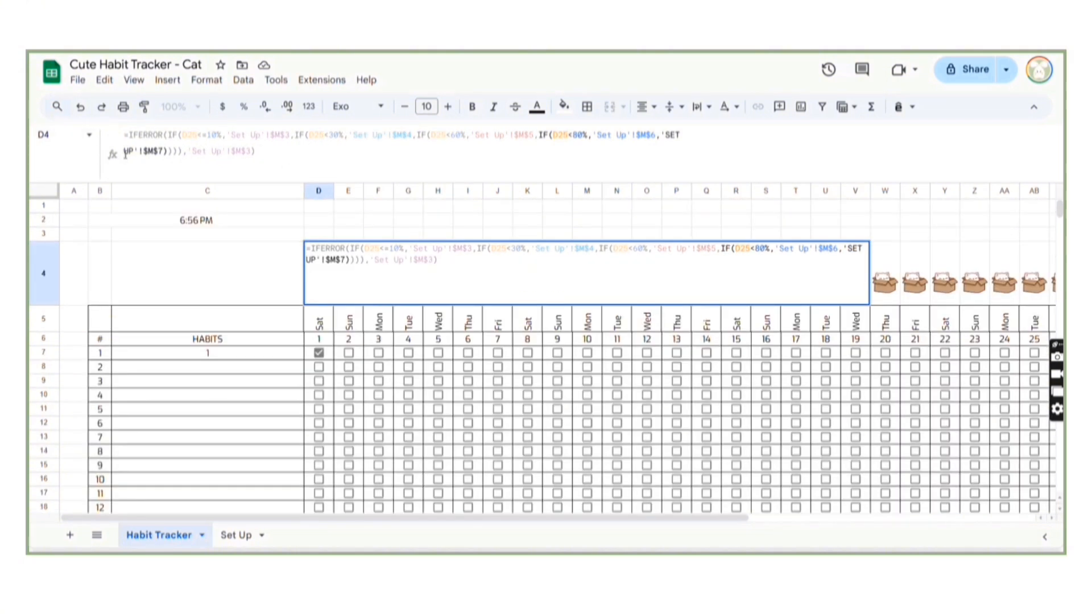
Remove the line break inside the 'Set Up'!$M$7 reference in D4's formula and fill the formula across to AH4.
{"action": "left_click", "coordinate": [126, 152]}
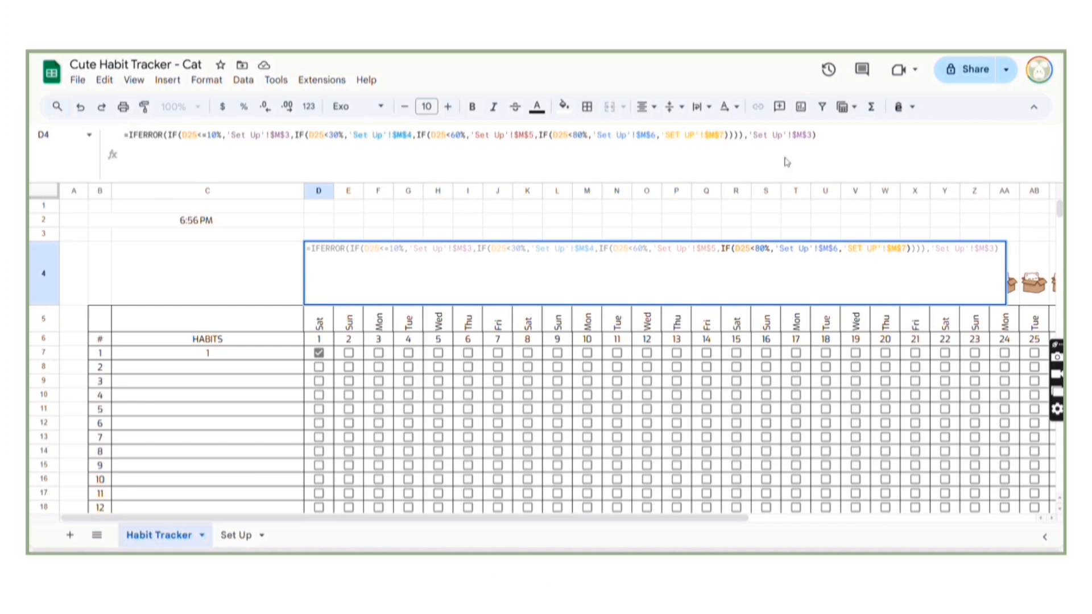
{"action": "left_click_drag", "start_coordinate": [784, 181], "coordinate": [781, 146]}
{"action": "key", "text": "Return"}
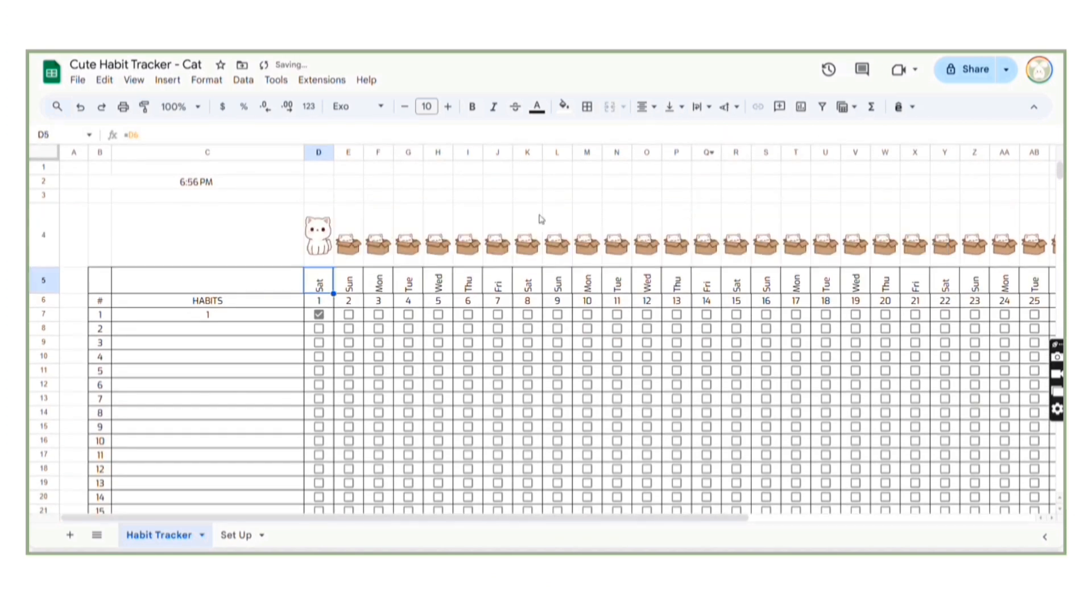
{"action": "left_click", "coordinate": [322, 242]}
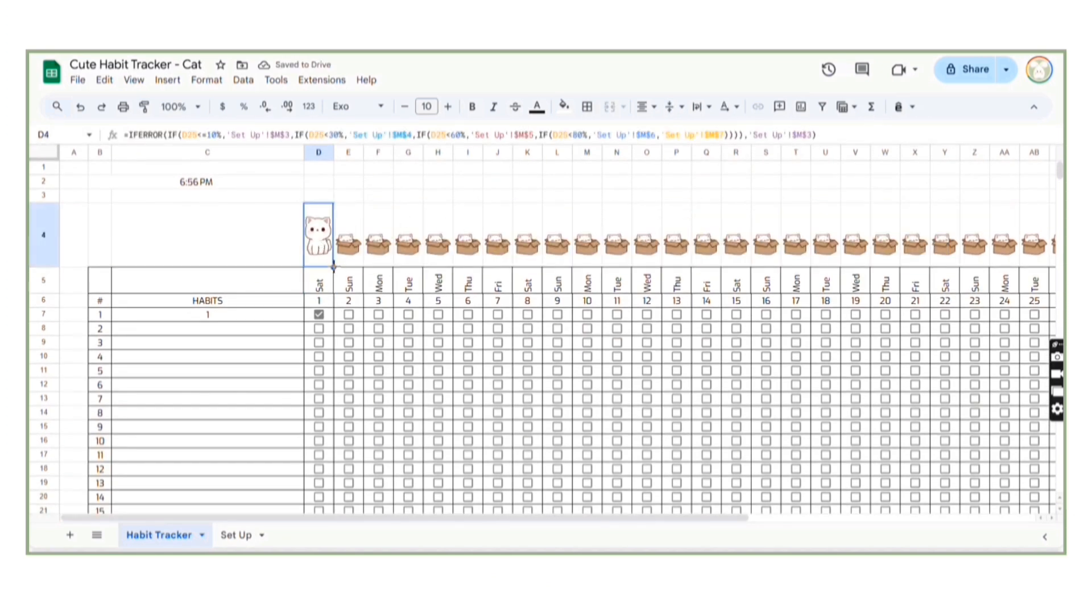
{"action": "left_click_drag", "start_coordinate": [333, 267], "coordinate": [1001, 251]}
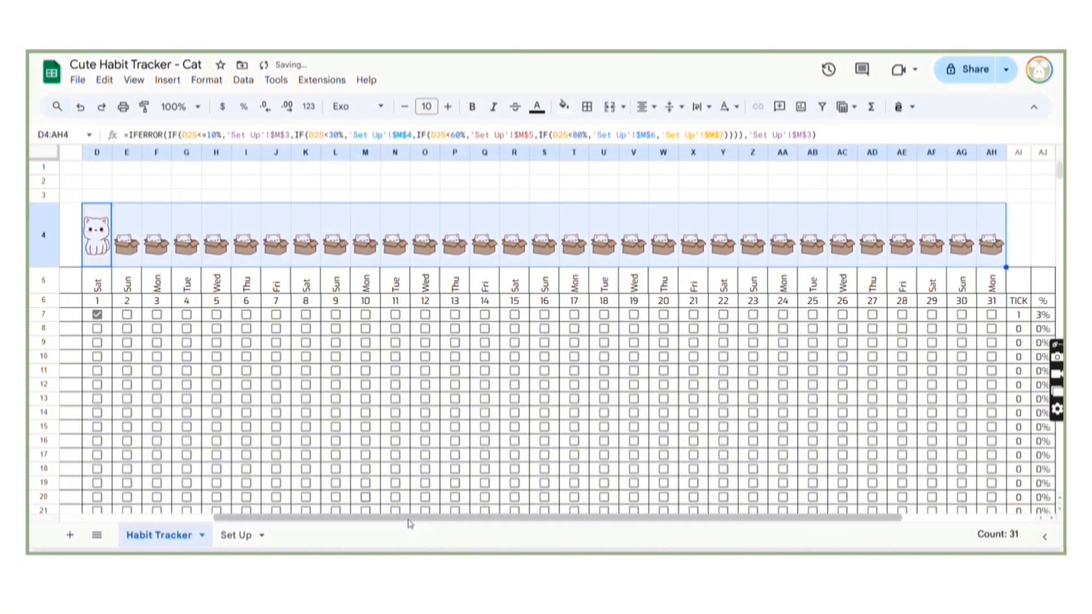
Tick habit 1 as completed for days 2, 3 and 4.
{"action": "left_click_drag", "start_coordinate": [409, 523], "coordinate": [259, 523]}
{"action": "left_click", "coordinate": [348, 315]}
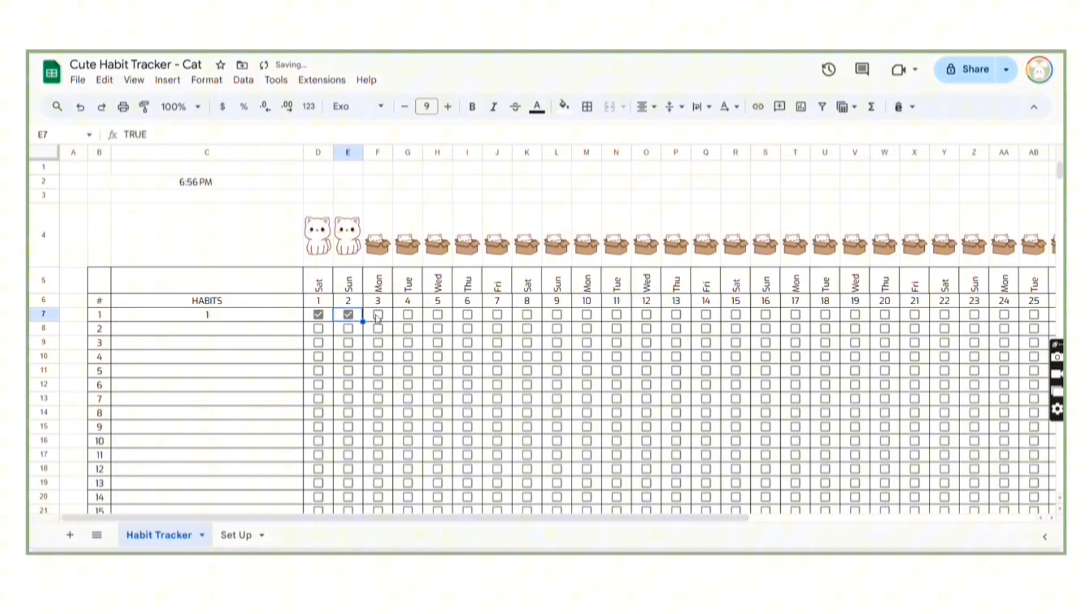
{"action": "left_click", "coordinate": [378, 315]}
{"action": "left_click", "coordinate": [407, 314]}
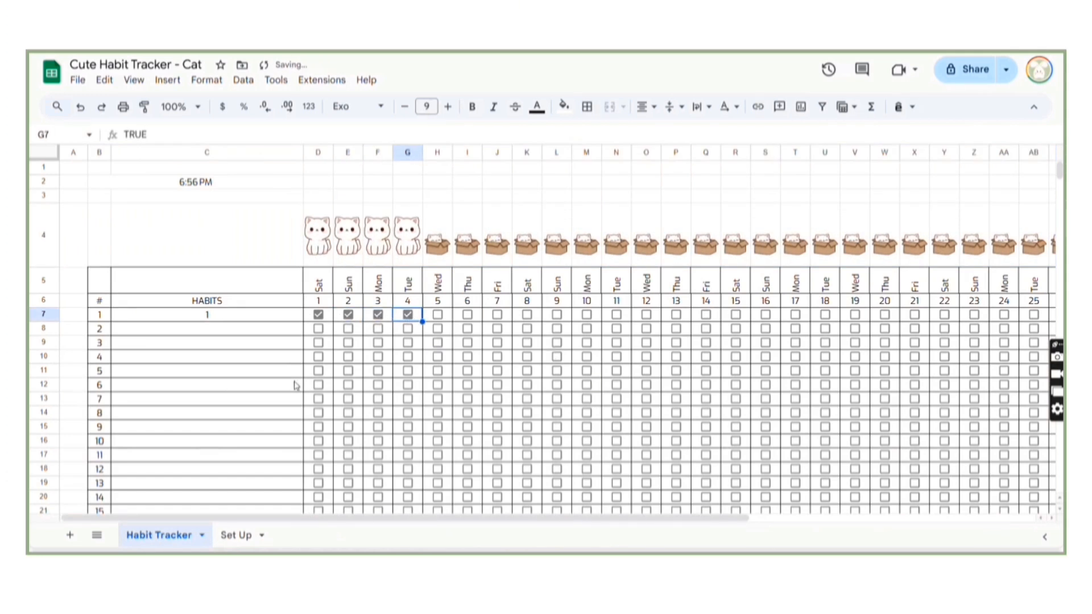
Enter 2, 3 and 4 as the habits in C8:C10 and tick all three for day 1.
{"action": "left_click", "coordinate": [261, 330]}
{"action": "type", "text": "2"}
{"action": "left_click", "coordinate": [244, 355]}
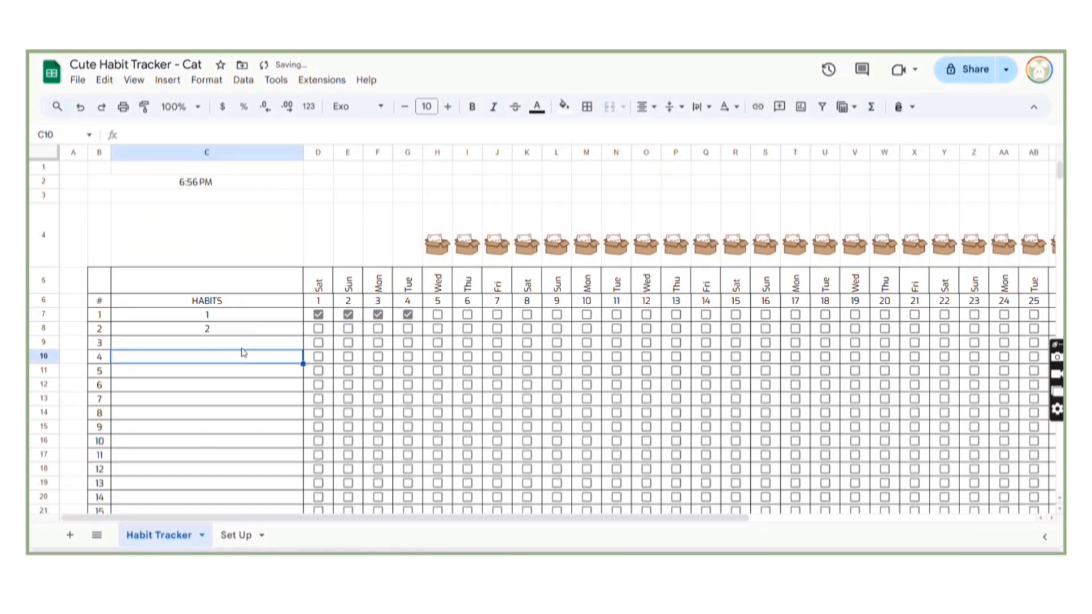
{"action": "key", "text": "Up"}
{"action": "type", "text": "3"}
{"action": "key", "text": "Return"}
{"action": "type", "text": "4"}
{"action": "key", "text": "Return"}
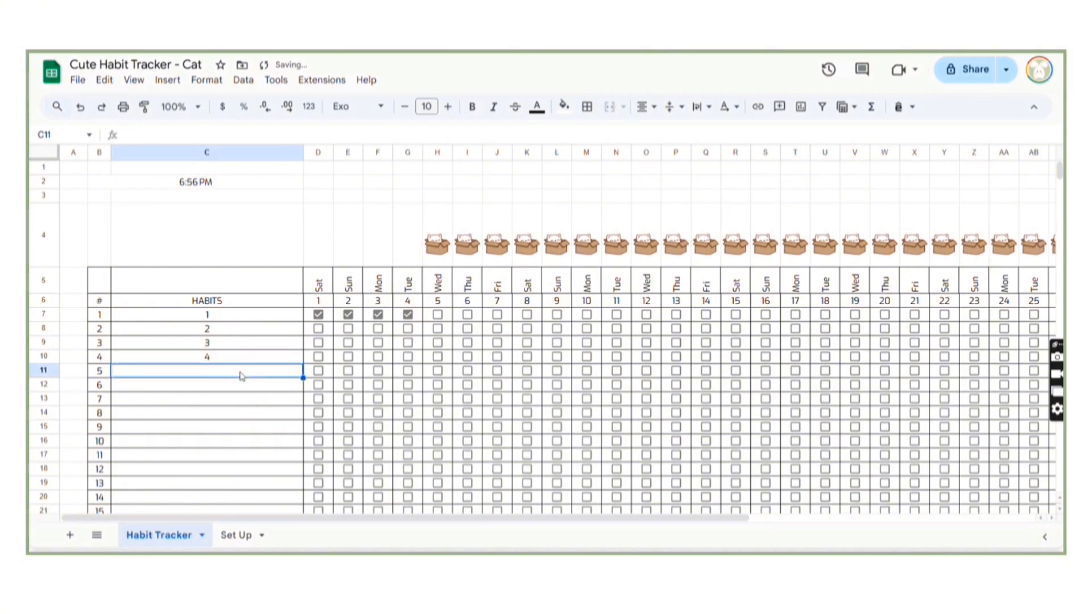
{"action": "left_click", "coordinate": [318, 329]}
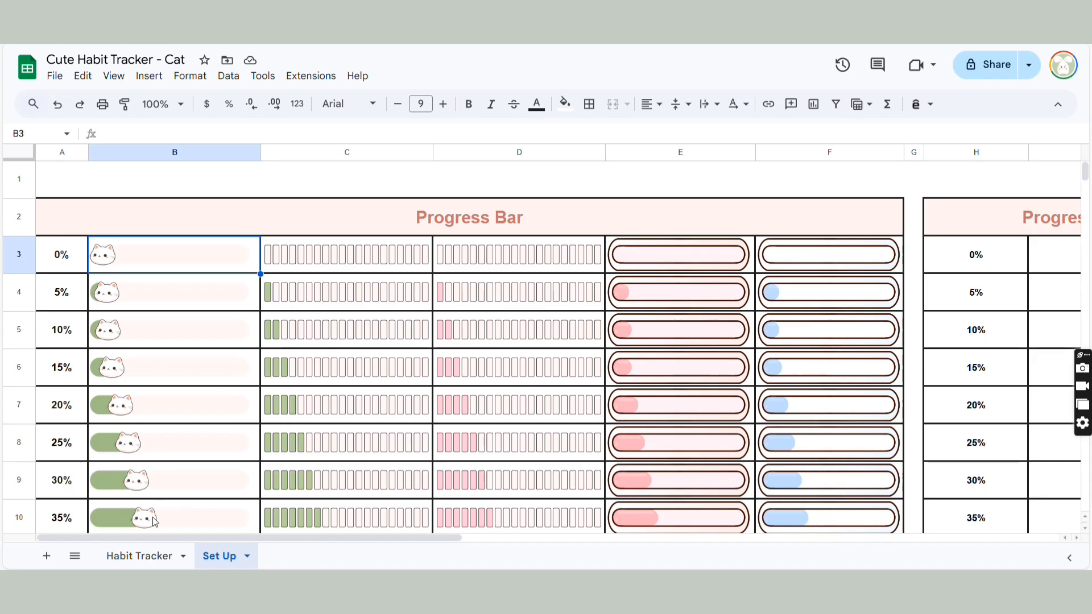
Copy the Cat Progress Bar 1 IFERROR formula from section 3.1 of the PDF guide.
{"action": "left_click", "coordinate": [142, 547]}
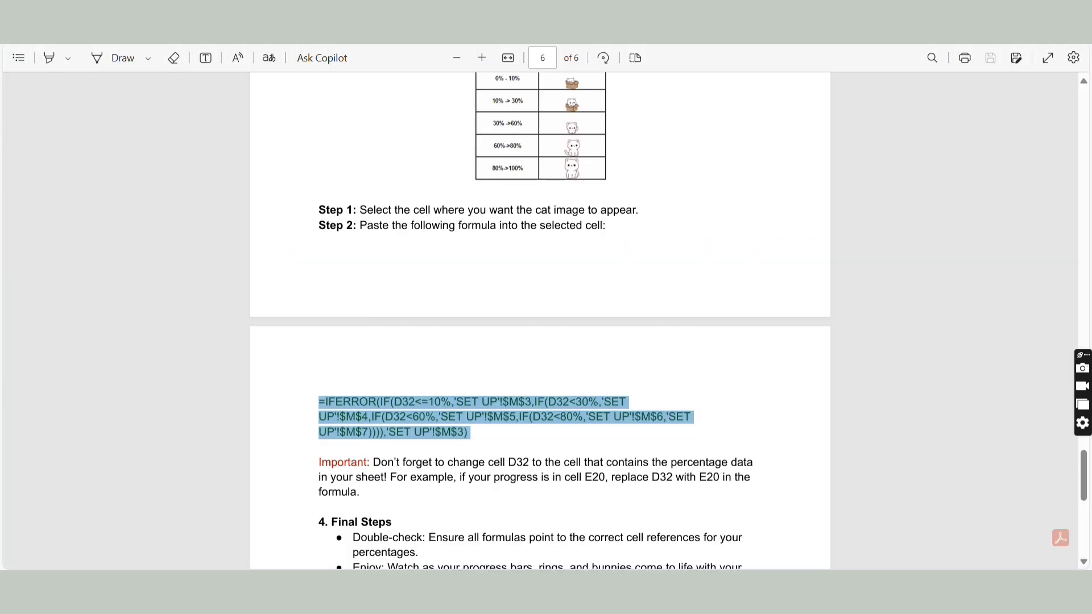
{"action": "scroll", "coordinate": [488, 323], "scroll_direction": "up", "scroll_amount": 15}
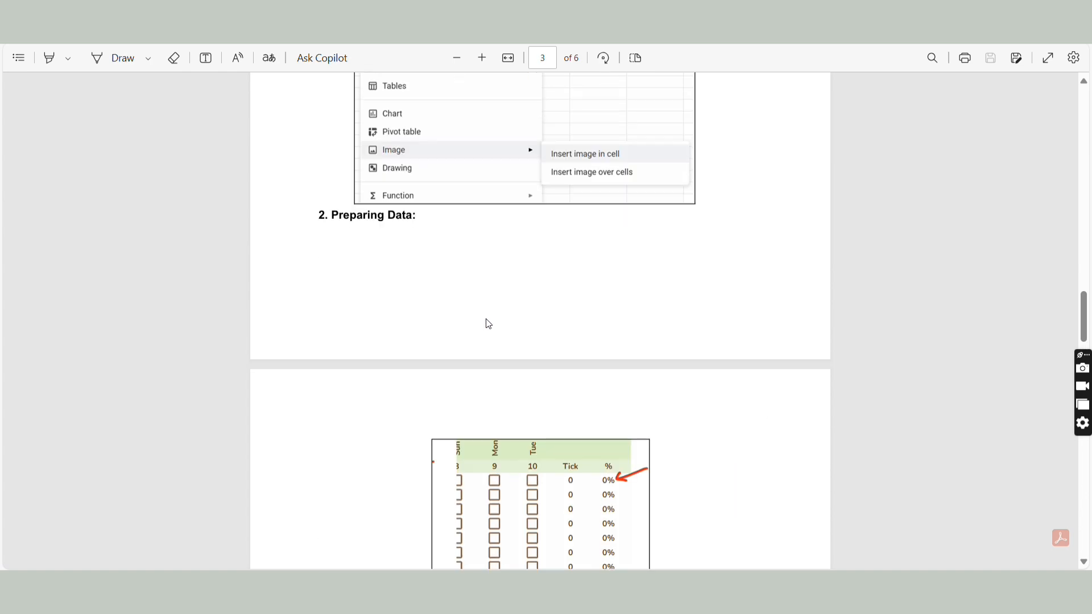
{"action": "scroll", "coordinate": [488, 323], "scroll_direction": "up", "scroll_amount": 10}
{"action": "scroll", "coordinate": [452, 283], "scroll_direction": "down", "scroll_amount": 10}
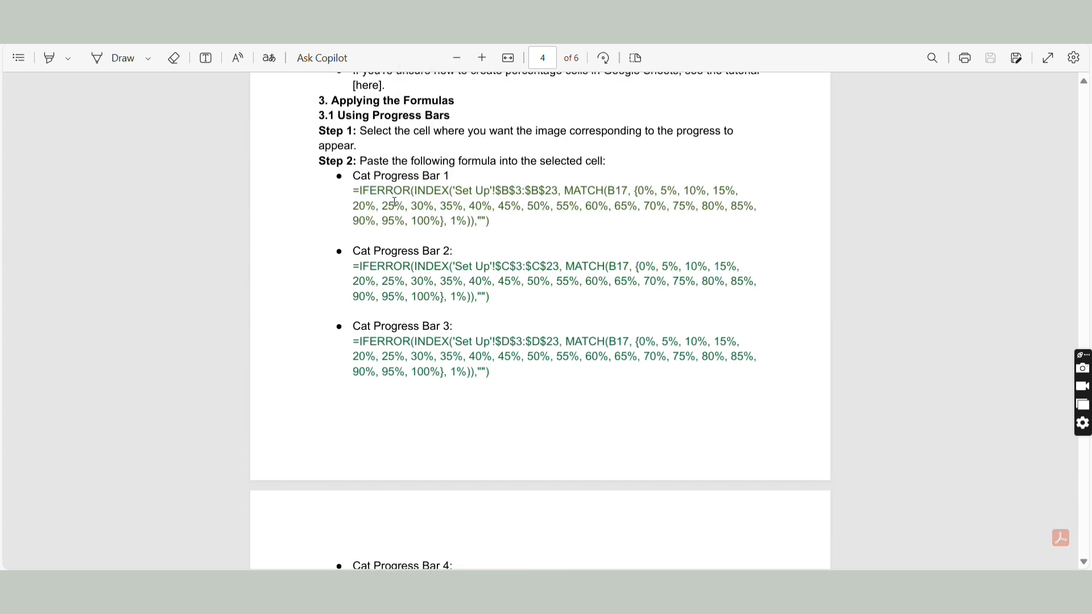
{"action": "left_click_drag", "start_coordinate": [354, 189], "coordinate": [493, 222]}
{"action": "right_click", "coordinate": [489, 225]}
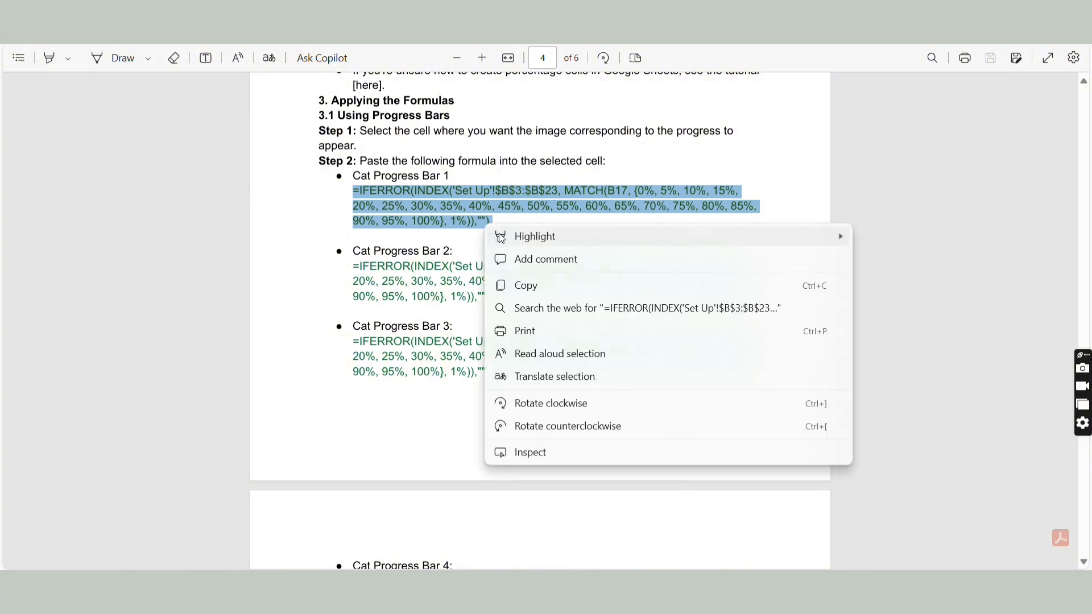
{"action": "left_click", "coordinate": [535, 293]}
Paste the progress bar formula into AK7 of the Habit Tracker sheet, replacing B17 with AJ7 in the MATCH function.
{"action": "key", "text": "ctrl+Tab"}
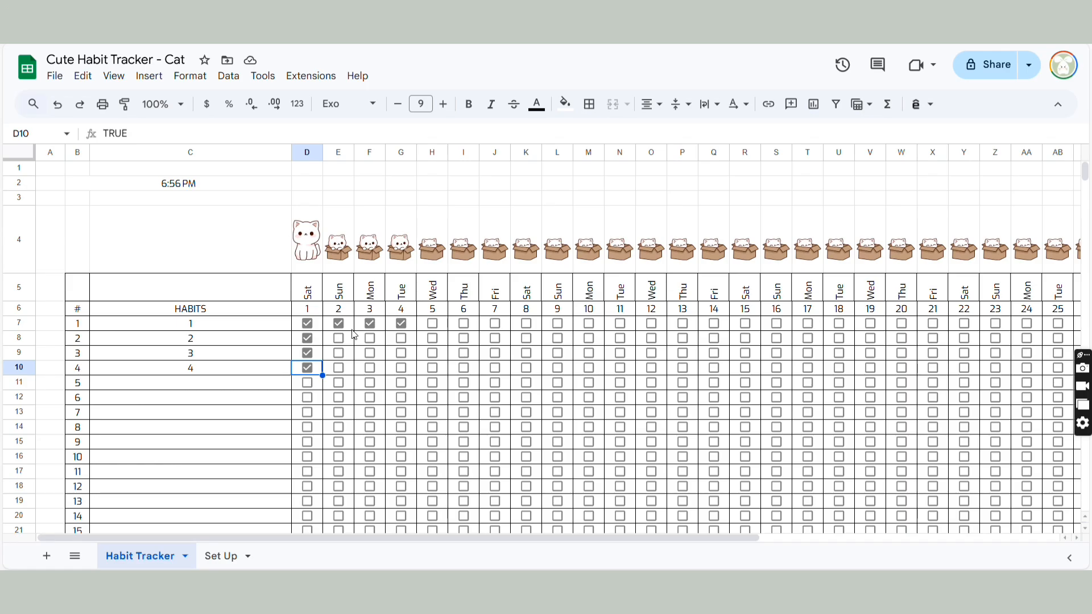
{"action": "left_click_drag", "start_coordinate": [280, 538], "coordinate": [765, 555]}
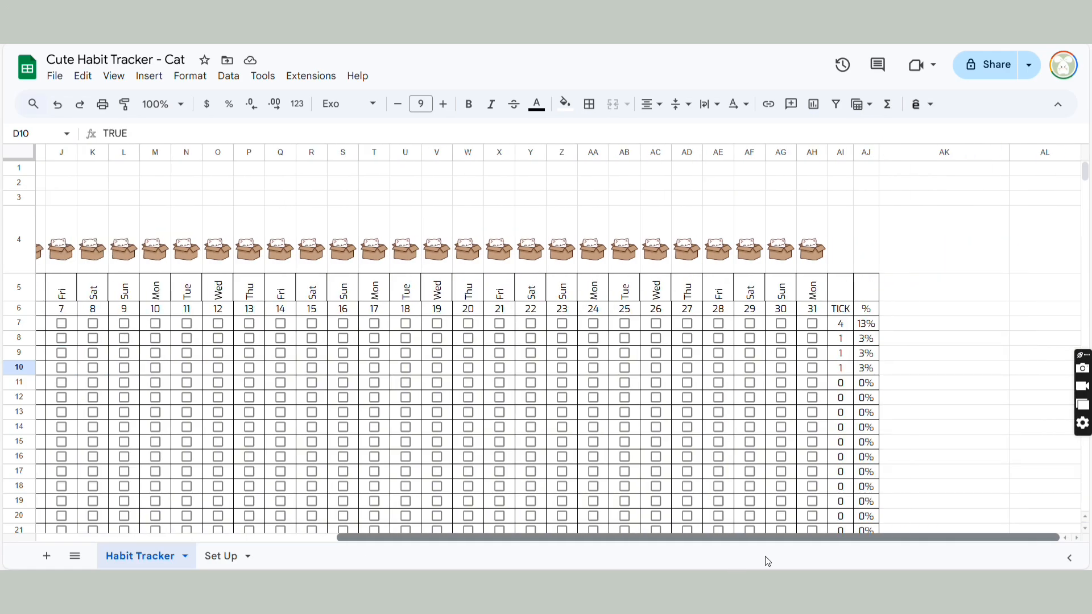
{"action": "left_click", "coordinate": [940, 312]}
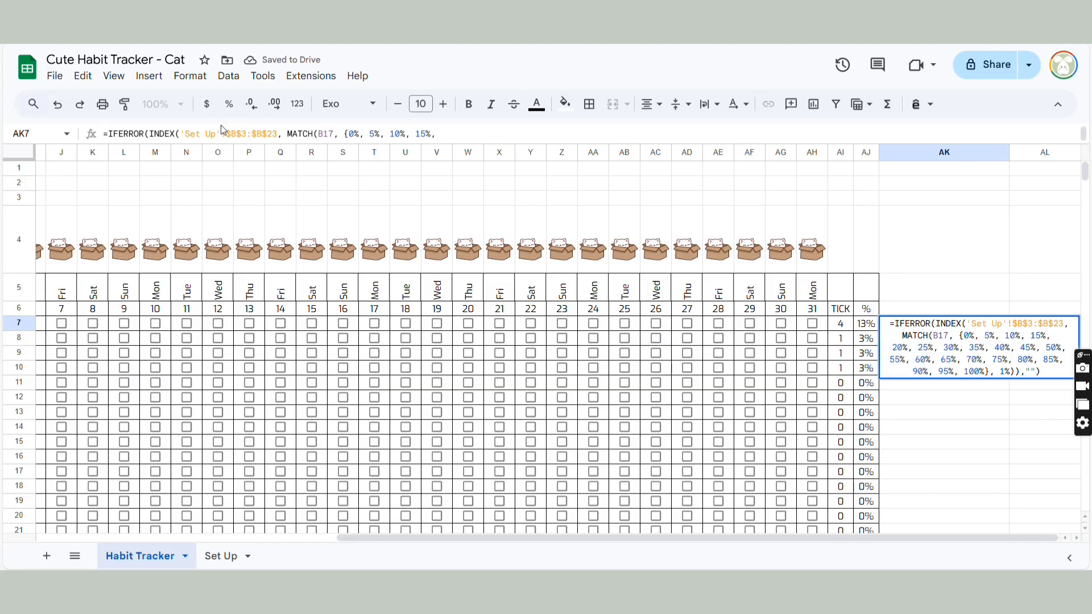
{"action": "left_click", "coordinate": [340, 135]}
{"action": "key", "text": "BackSpace"}
{"action": "key", "text": "BackSpace"}
{"action": "key", "text": "BackSpace"}
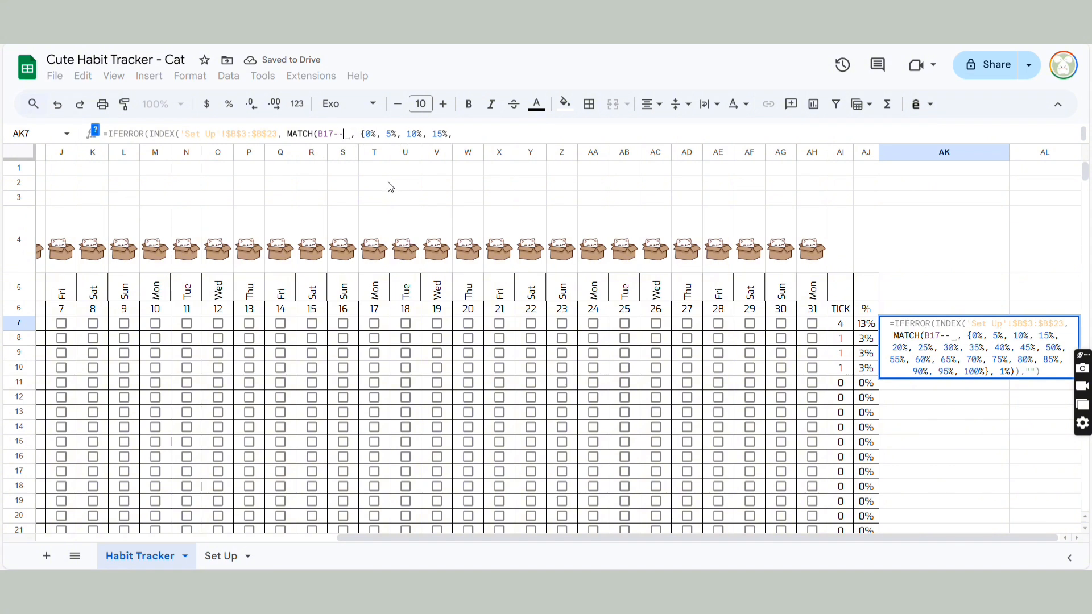
{"action": "left_click", "coordinate": [856, 326]}
{"action": "key", "text": "Return"}
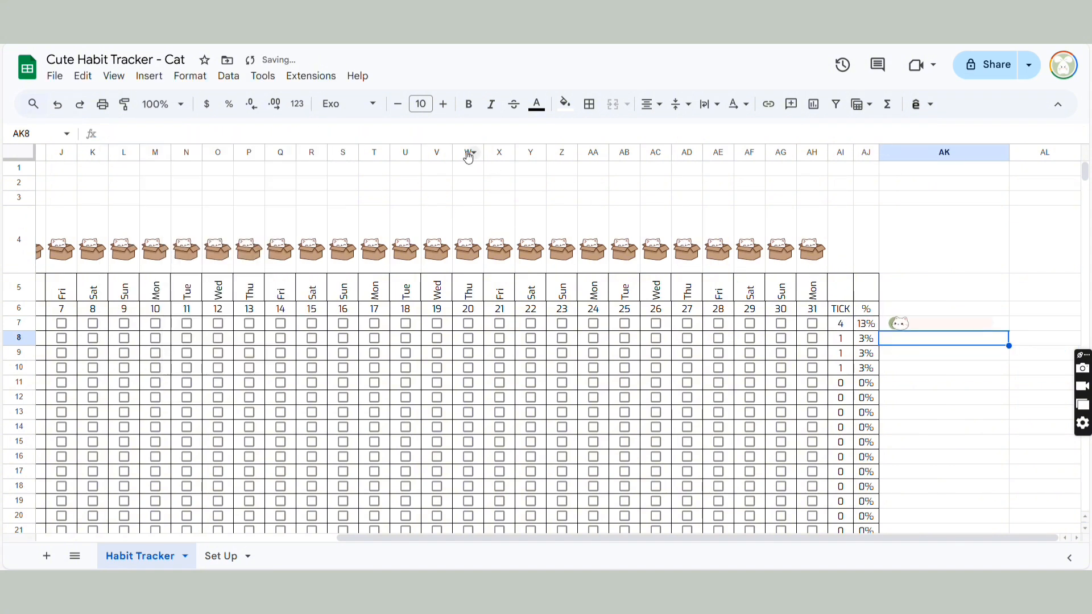
Try to put AK7's progress bar formula on a single line by removing the line breaks before 20% and 90%.
{"action": "left_click", "coordinate": [972, 325]}
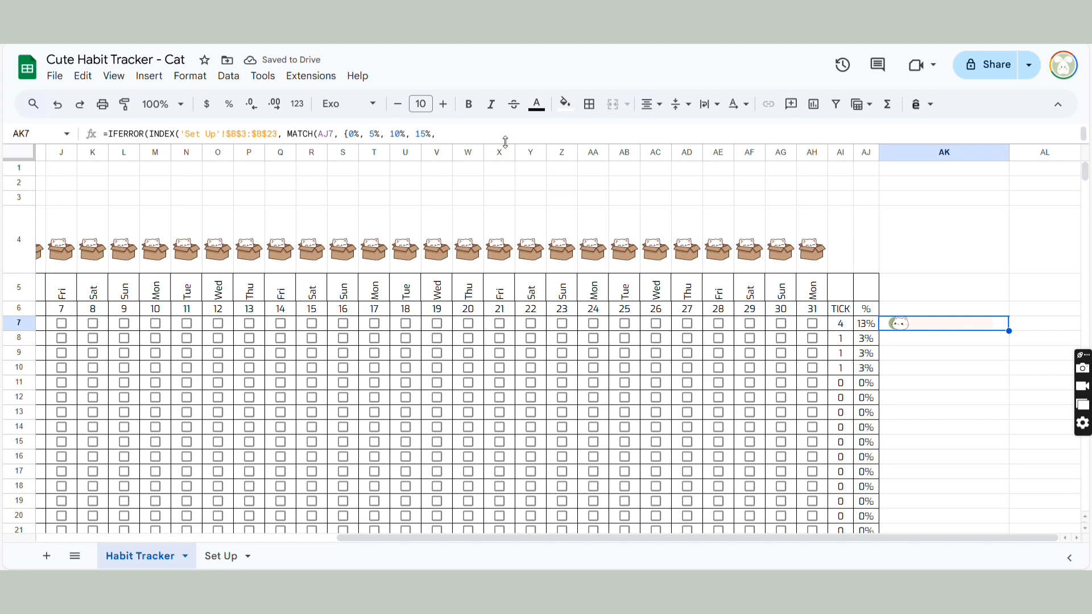
{"action": "left_click_drag", "start_coordinate": [502, 142], "coordinate": [502, 230]}
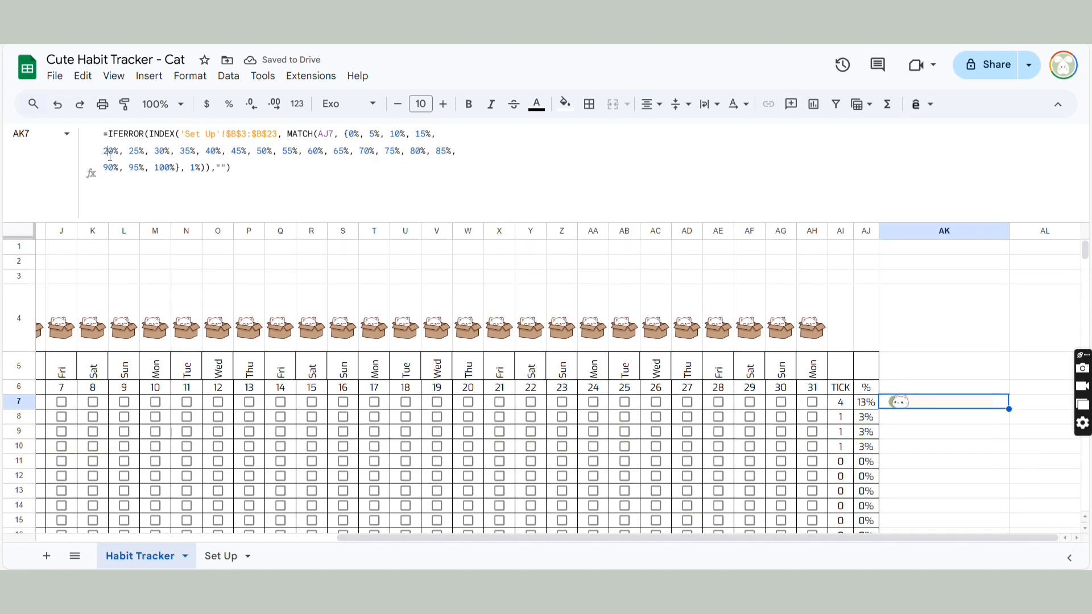
{"action": "left_click", "coordinate": [111, 155]}
{"action": "key", "text": "BackSpace"}
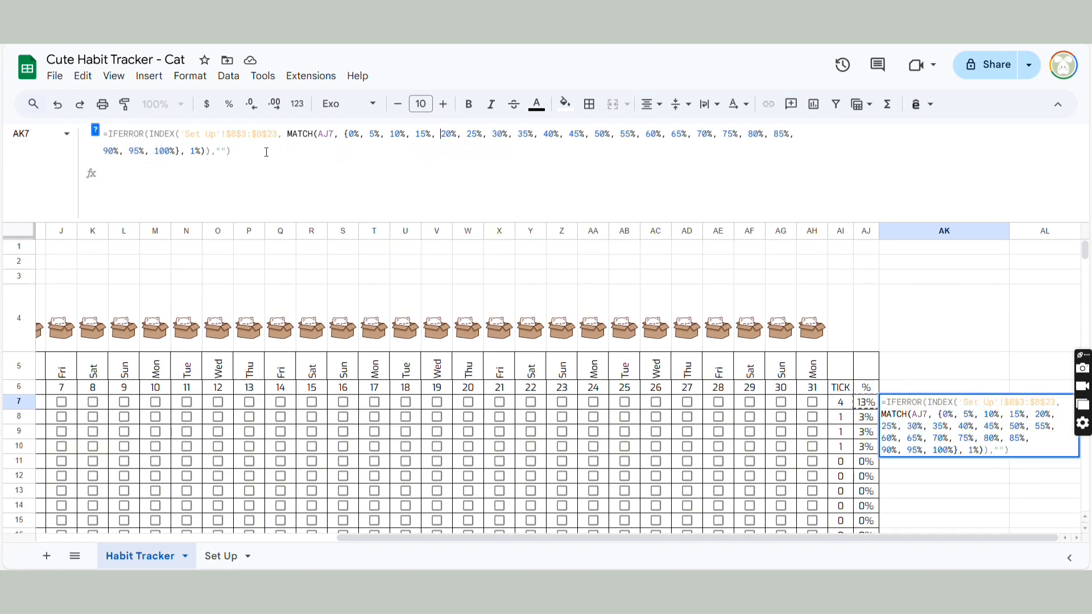
{"action": "key", "text": "BackSpace"}
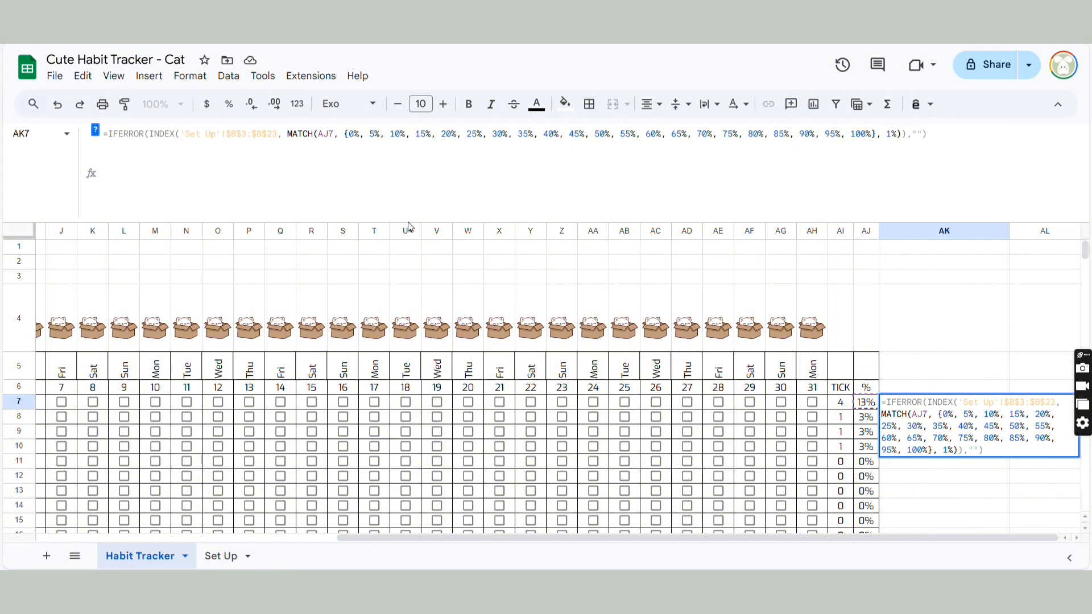
{"action": "left_click", "coordinate": [935, 134]}
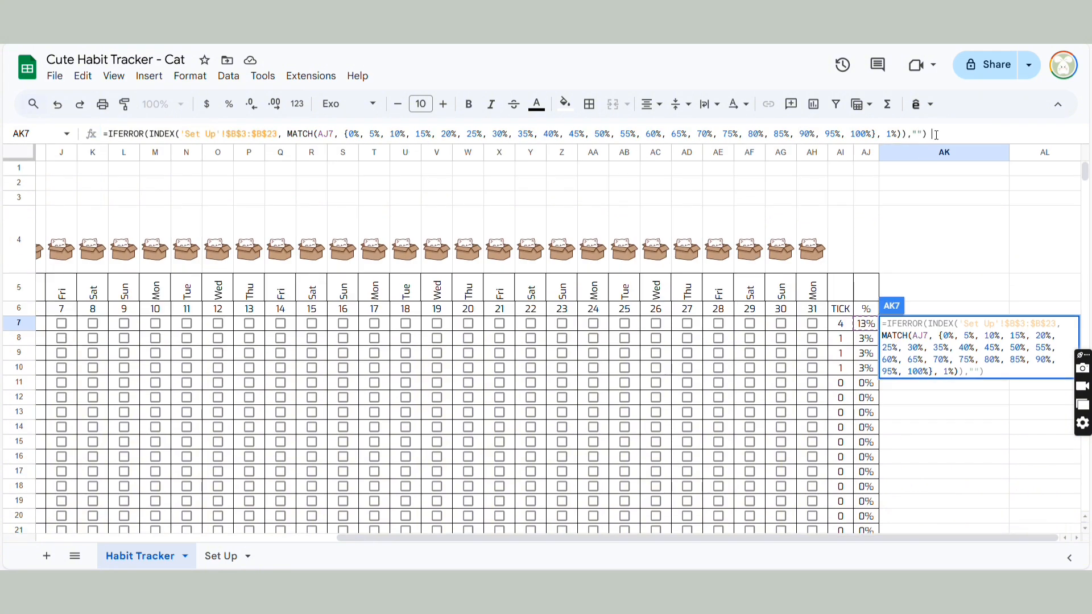
{"action": "key", "text": "Return"}
Fill AK7's progress bar formula down to AK21 for all 15 habits.
{"action": "left_click", "coordinate": [984, 328]}
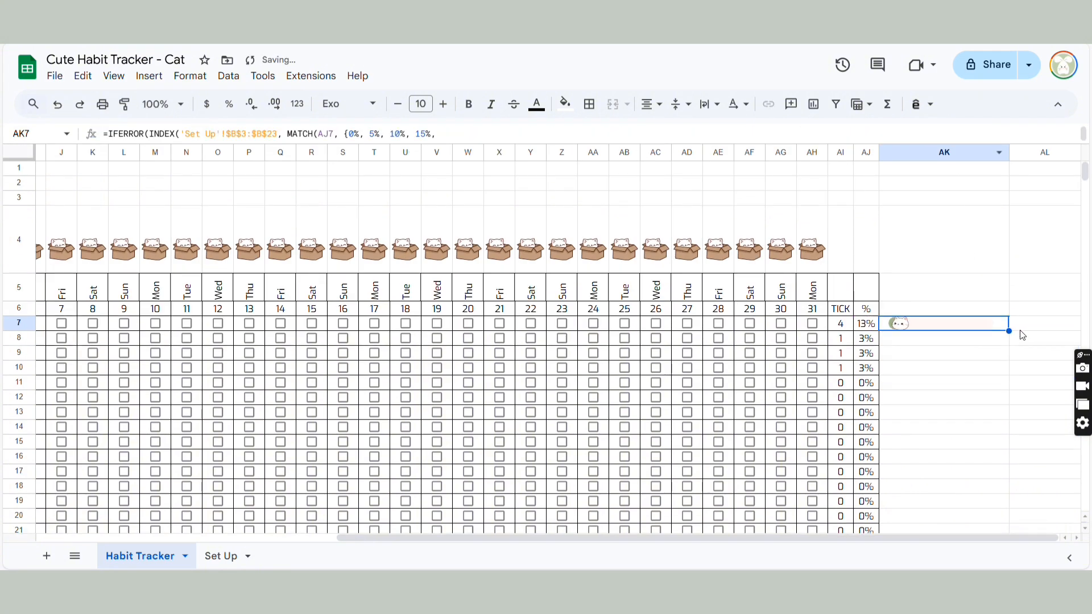
{"action": "left_click_drag", "start_coordinate": [1008, 331], "coordinate": [956, 253]}
{"action": "scroll", "coordinate": [953, 277], "scroll_direction": "up", "scroll_amount": 5}
{"action": "scroll", "coordinate": [969, 282], "scroll_direction": "down", "scroll_amount": 3}
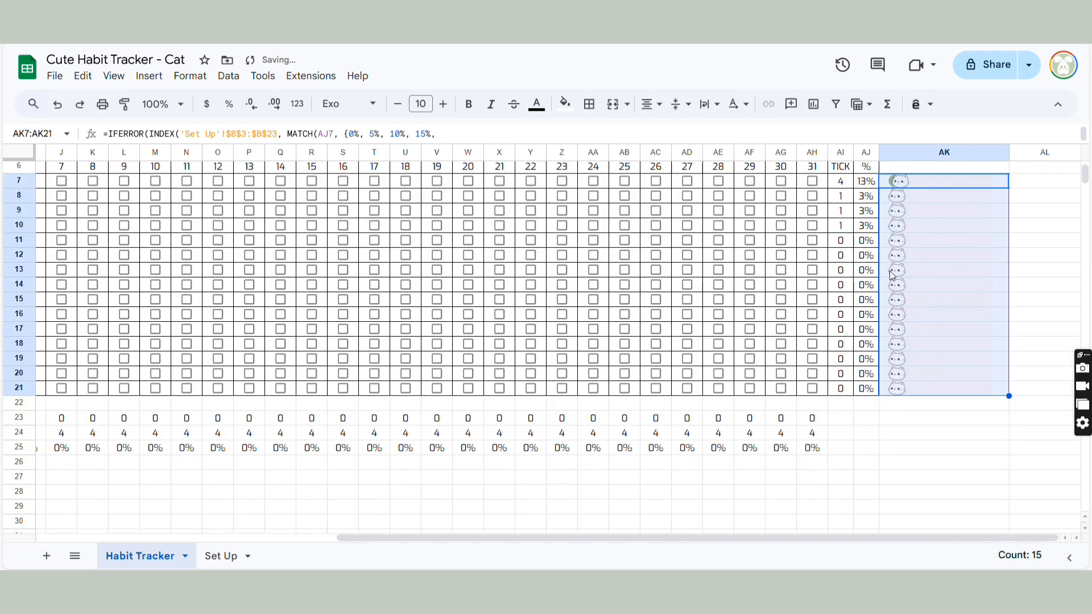
Set the sheet zoom to 75% and tick habit 1 for days 5 to 7 to test its cat progress bar.
{"action": "scroll", "coordinate": [852, 259], "scroll_direction": "up", "scroll_amount": 3}
{"action": "left_click", "coordinate": [162, 104]}
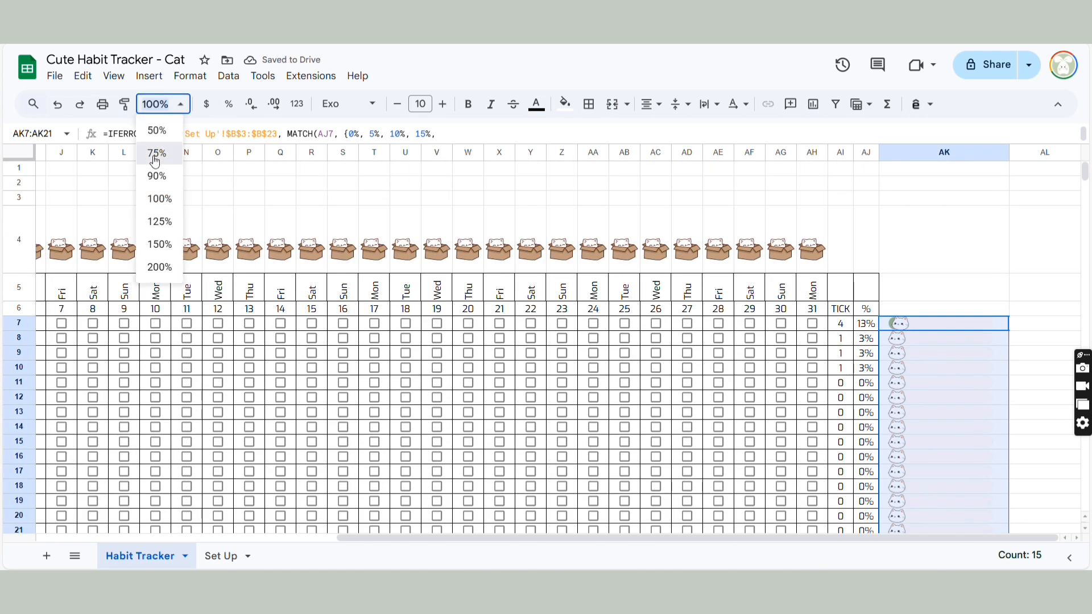
{"action": "left_click", "coordinate": [157, 154]}
{"action": "left_click", "coordinate": [272, 281]}
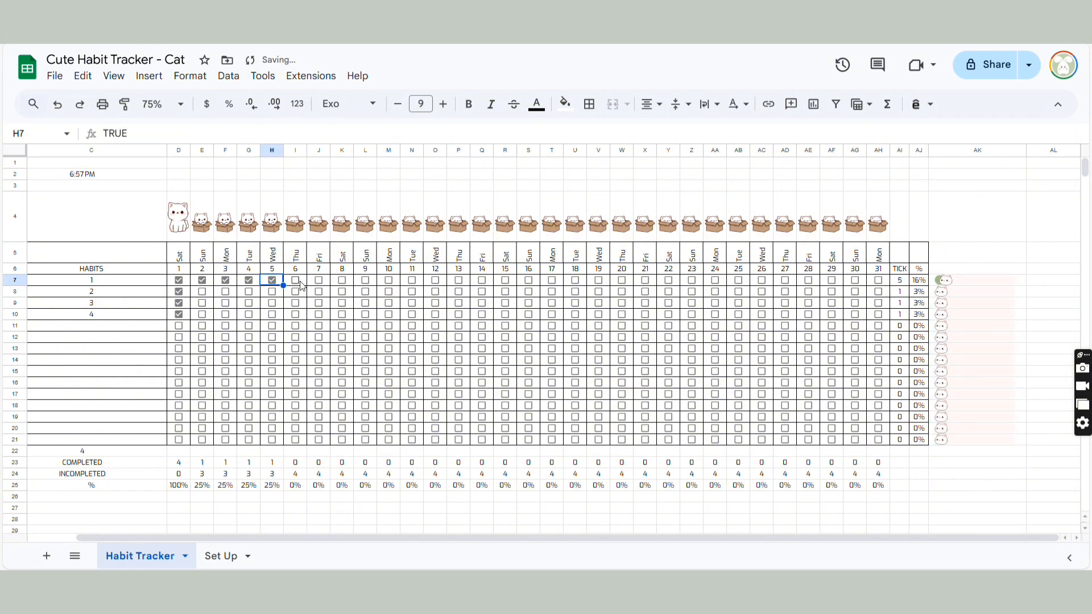
{"action": "left_click", "coordinate": [295, 280]}
{"action": "left_click", "coordinate": [318, 281]}
{"action": "left_click", "coordinate": [341, 281]}
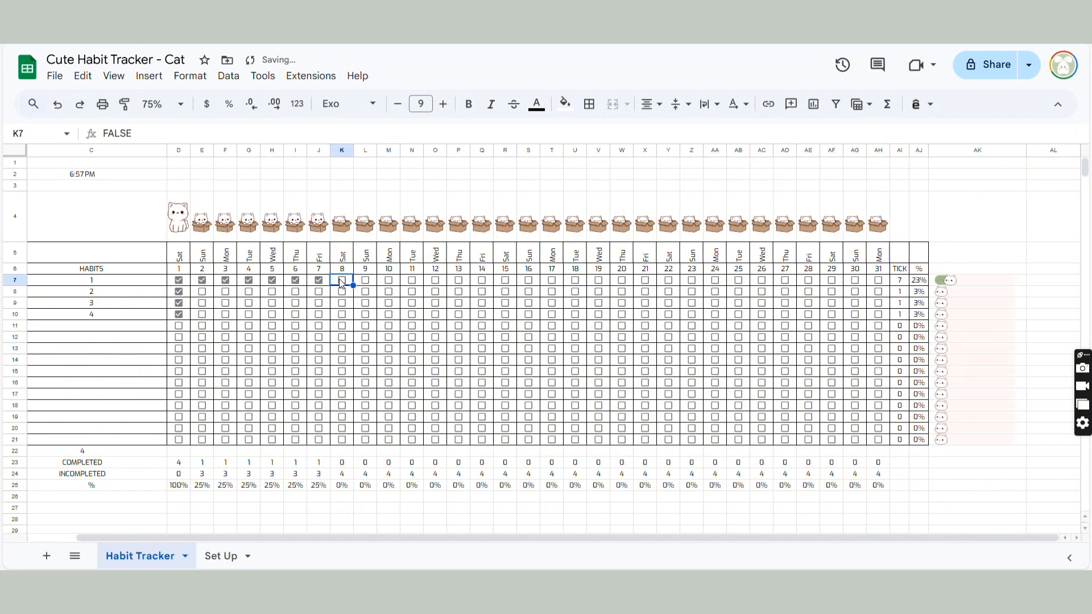
Tick habit 2 for days 2 to 7 to test the daily stickers and its progress bar.
{"action": "left_click", "coordinate": [202, 293]}
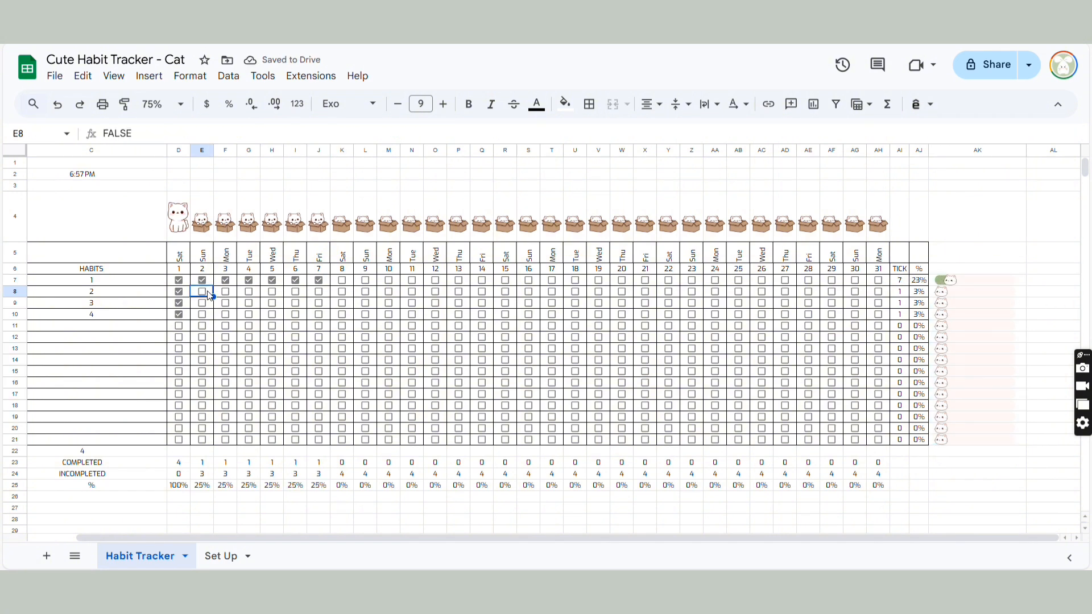
{"action": "left_click", "coordinate": [226, 293]}
{"action": "left_click", "coordinate": [249, 293]}
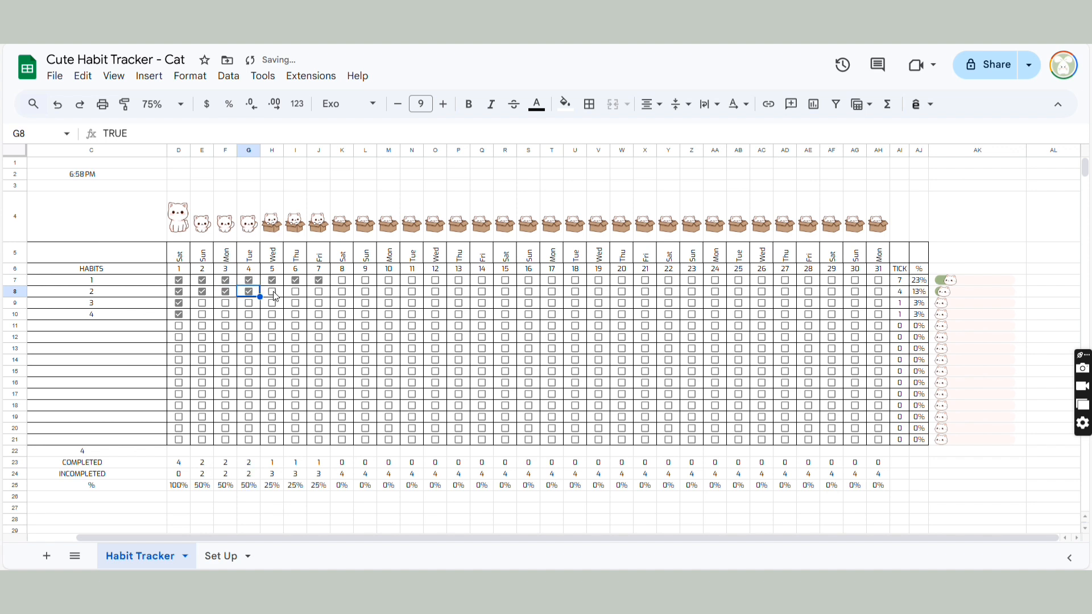
{"action": "left_click", "coordinate": [272, 293]}
{"action": "left_click", "coordinate": [296, 293]}
{"action": "left_click", "coordinate": [319, 294]}
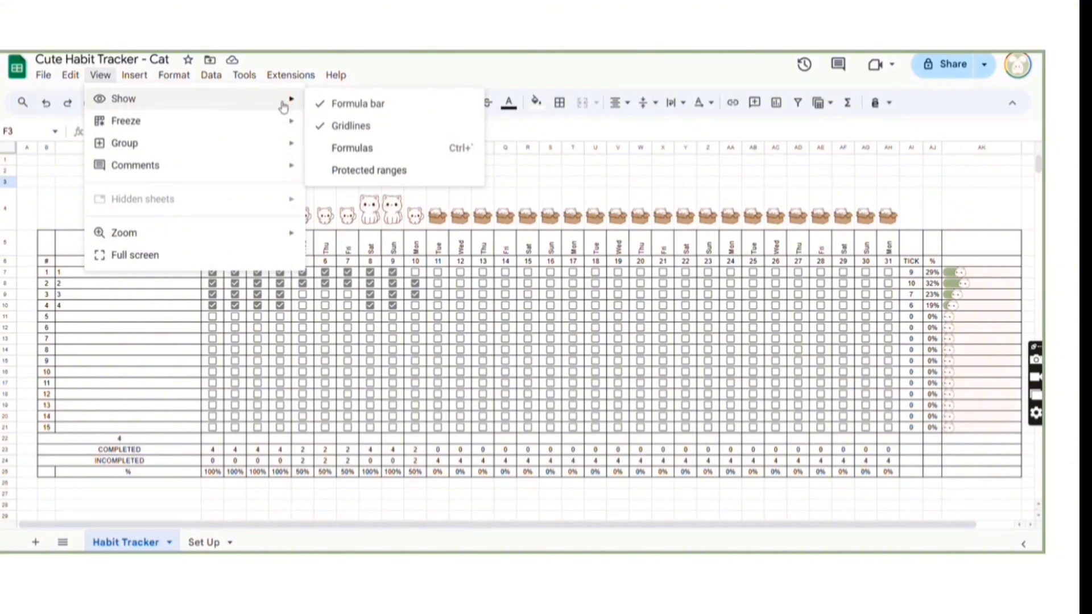
Hide the gridlines and remove all borders from the whole Habit Tracker sheet.
{"action": "left_click", "coordinate": [387, 126]}
{"action": "left_click", "coordinate": [257, 171]}
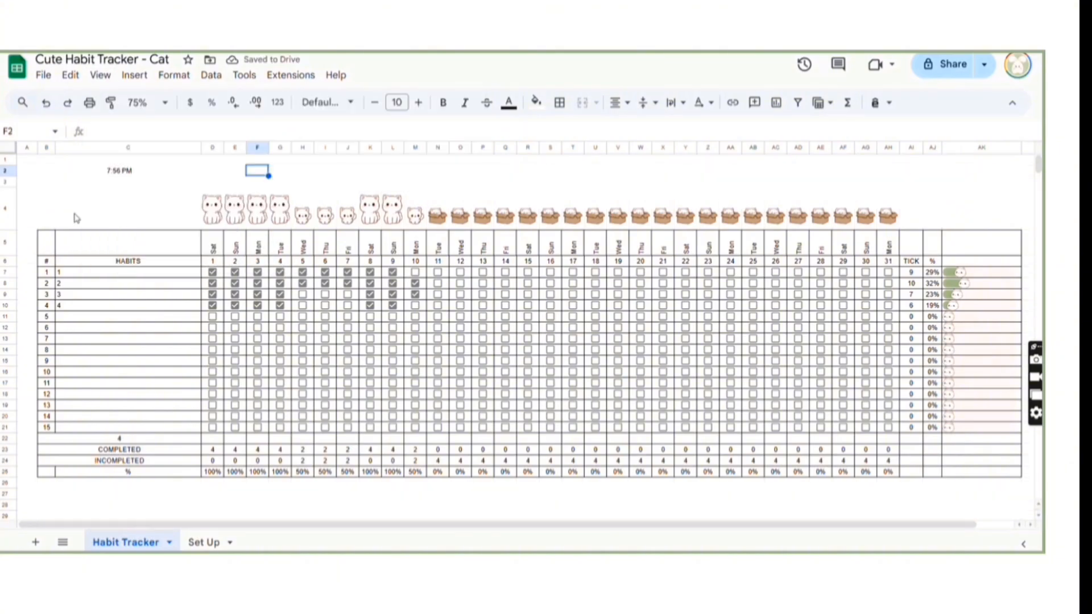
{"action": "left_click", "coordinate": [5, 147]}
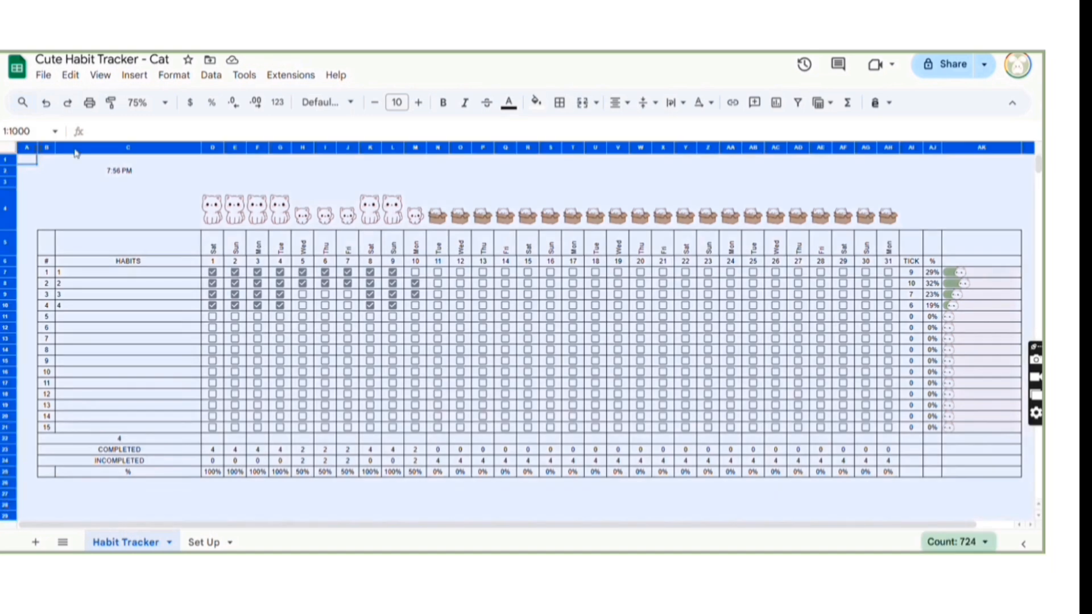
{"action": "left_click", "coordinate": [560, 102]}
{"action": "left_click", "coordinate": [659, 162]}
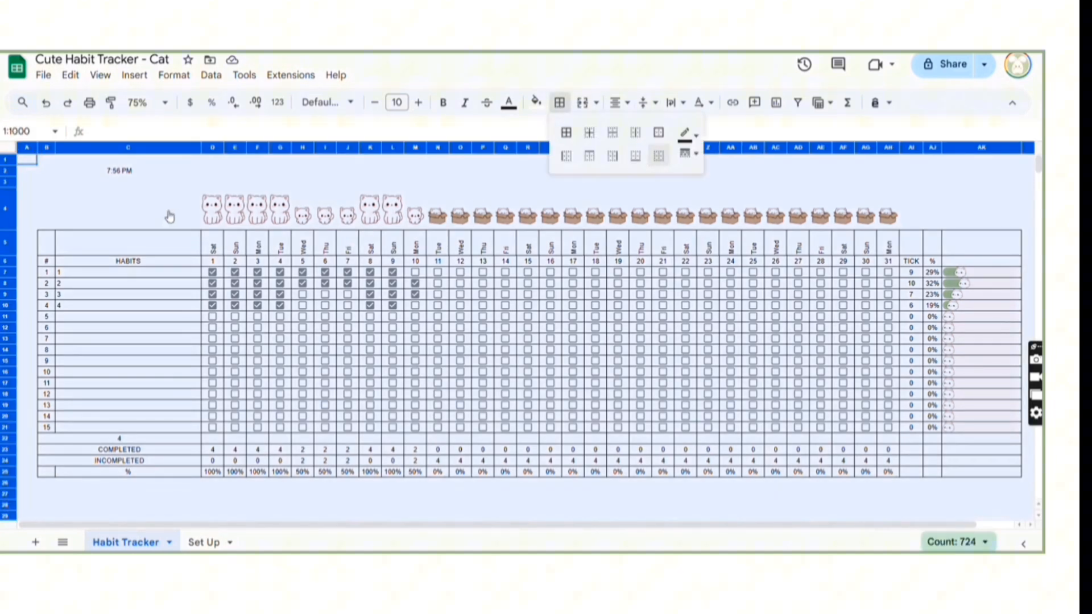
{"action": "left_click", "coordinate": [151, 208]}
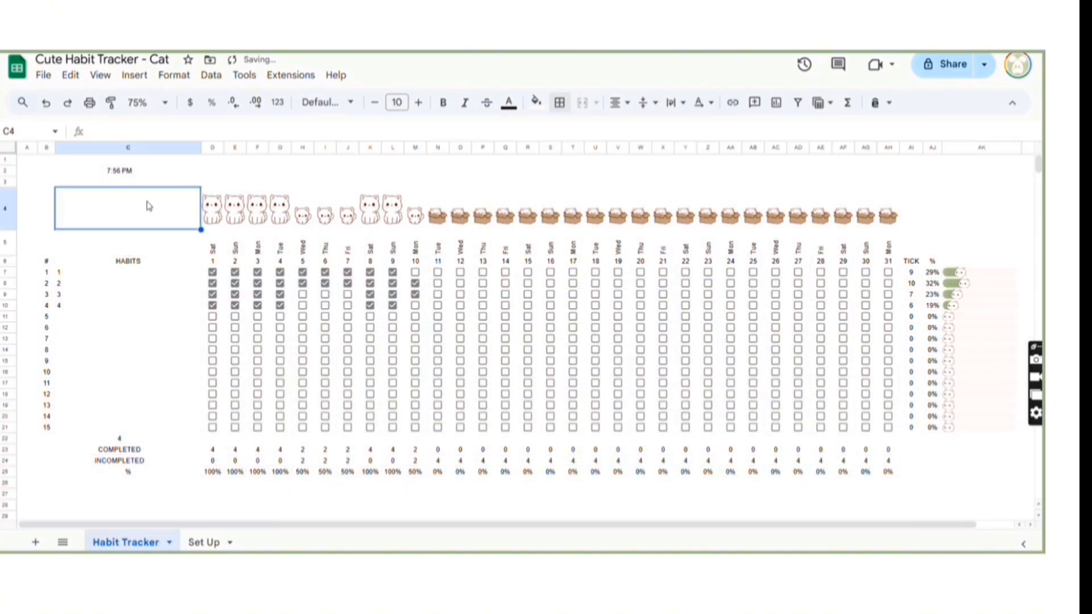
Format all text on the Habit Tracker sheet as bold Mukta at size 11.
{"action": "left_click", "coordinate": [5, 148]}
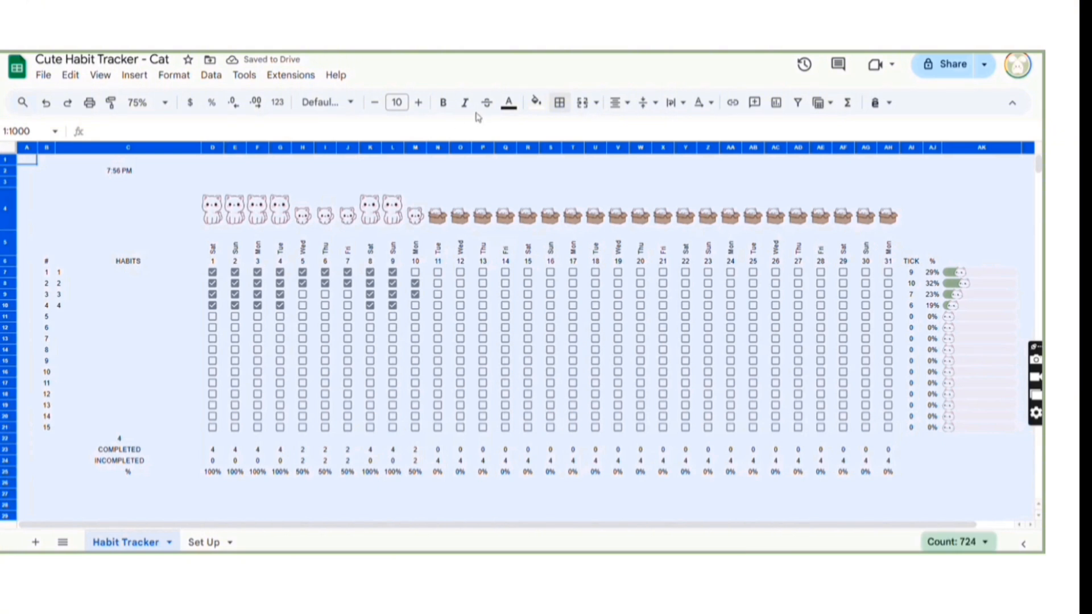
{"action": "left_click", "coordinate": [444, 108]}
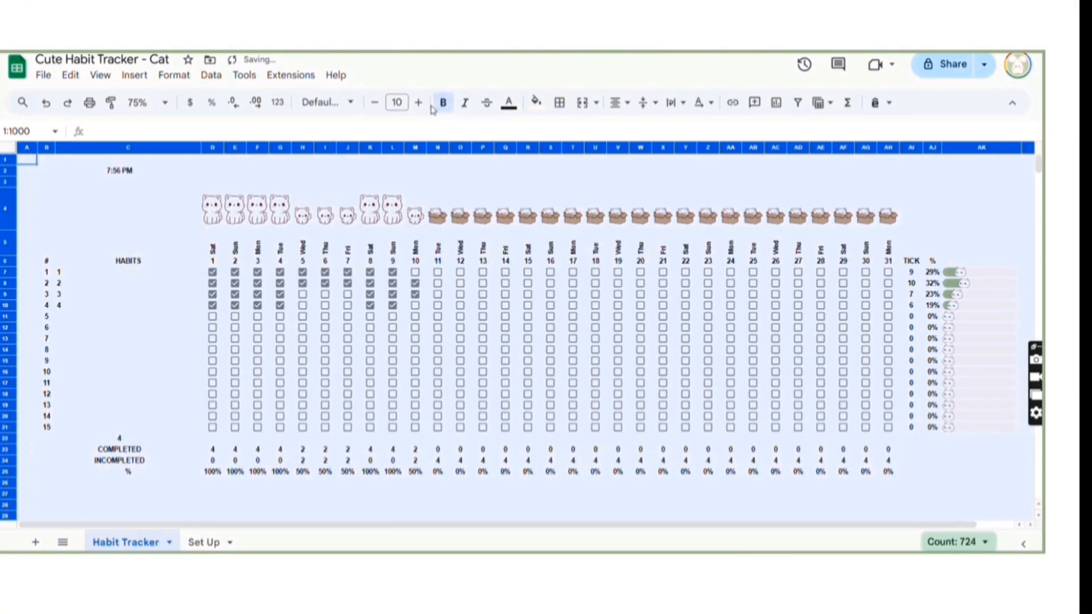
{"action": "left_click", "coordinate": [319, 103]}
{"action": "left_click", "coordinate": [352, 265]}
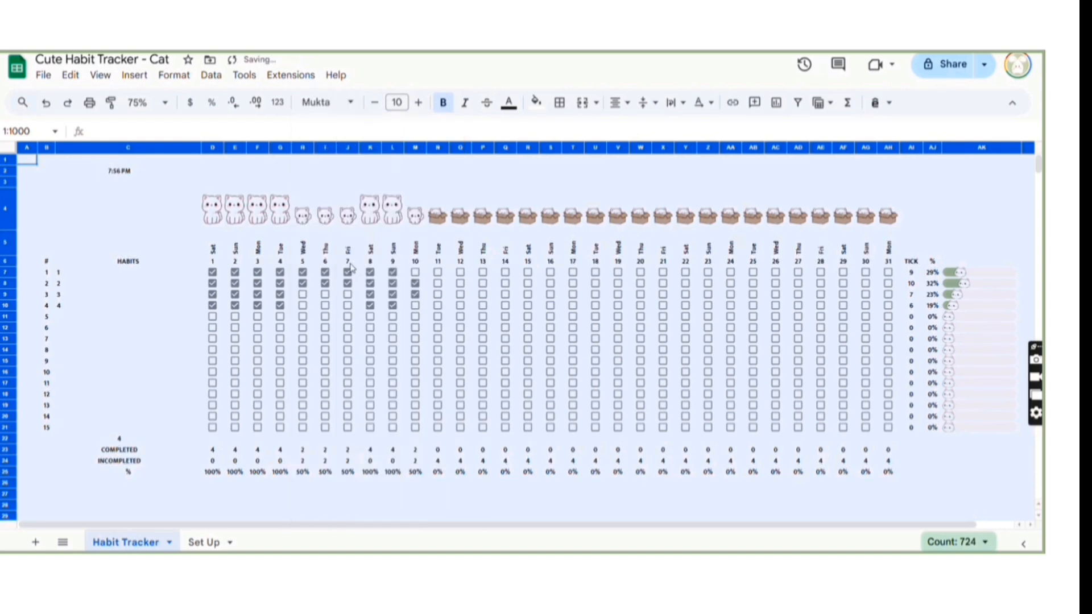
{"action": "left_click", "coordinate": [418, 103]}
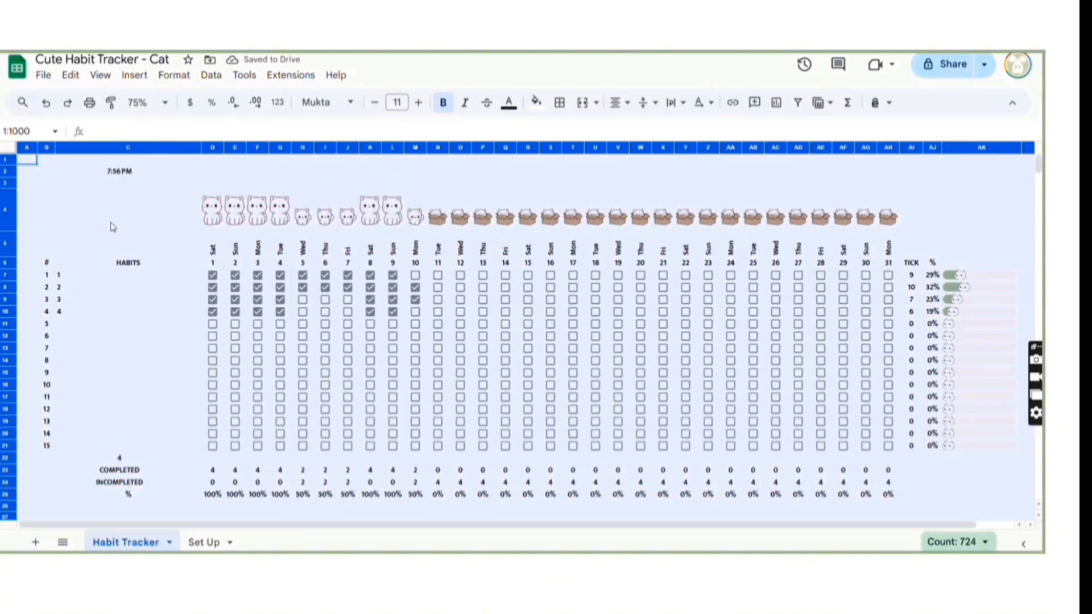
{"action": "left_click", "coordinate": [114, 247]}
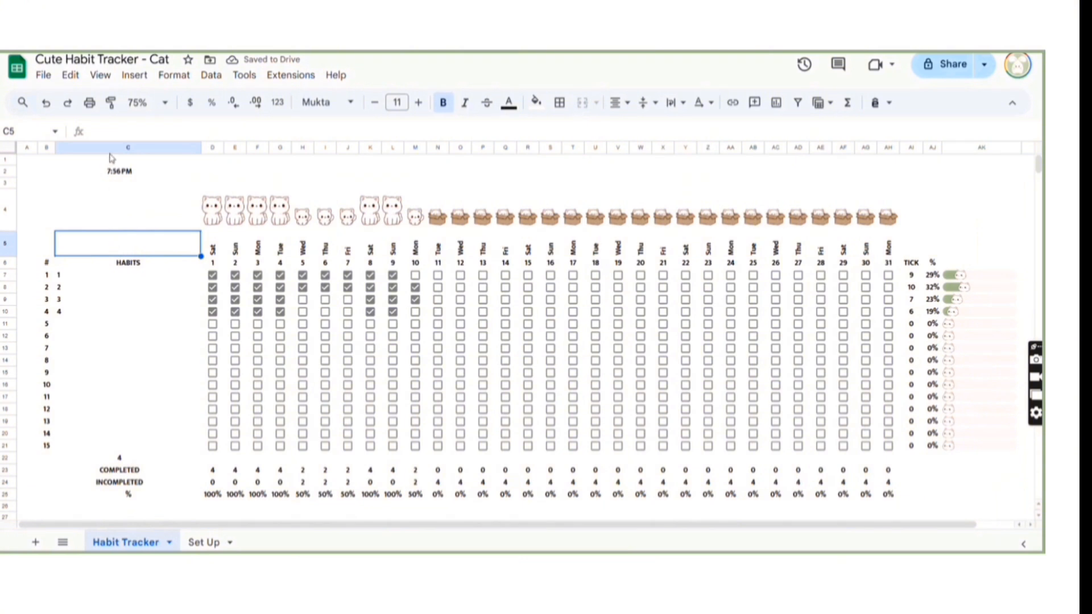
Fill the time cell B2:C2 with the custom green and the weekday row B5:AK5 with the pale custom green.
{"action": "left_click", "coordinate": [103, 176]}
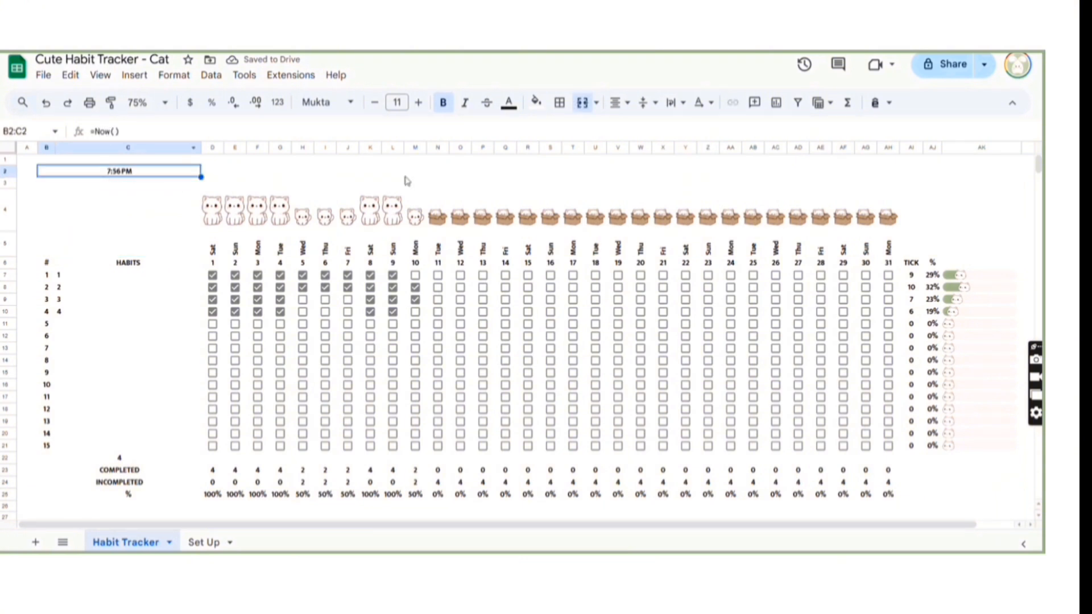
{"action": "left_click", "coordinate": [535, 102]}
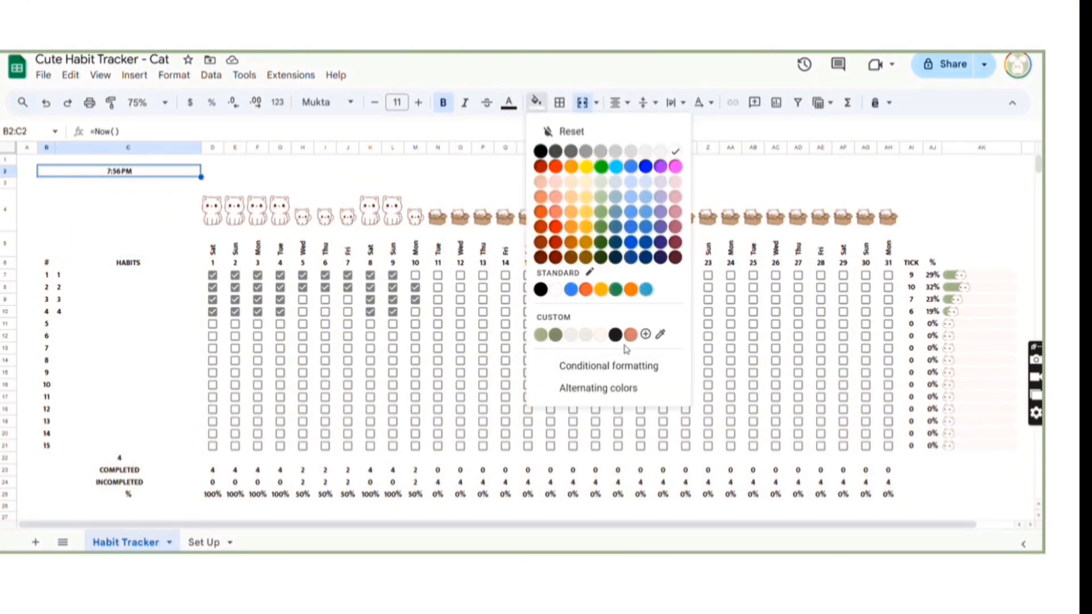
{"action": "left_click", "coordinate": [555, 334]}
{"action": "left_click_drag", "start_coordinate": [47, 250], "coordinate": [981, 263]}
{"action": "key", "text": "ctrl+z"}
{"action": "key", "text": "ctrl+y"}
Fill the header row B6:AK6 with the custom green and the summary rows B22:AK25 with the pale custom green.
{"action": "left_click", "coordinate": [537, 102]}
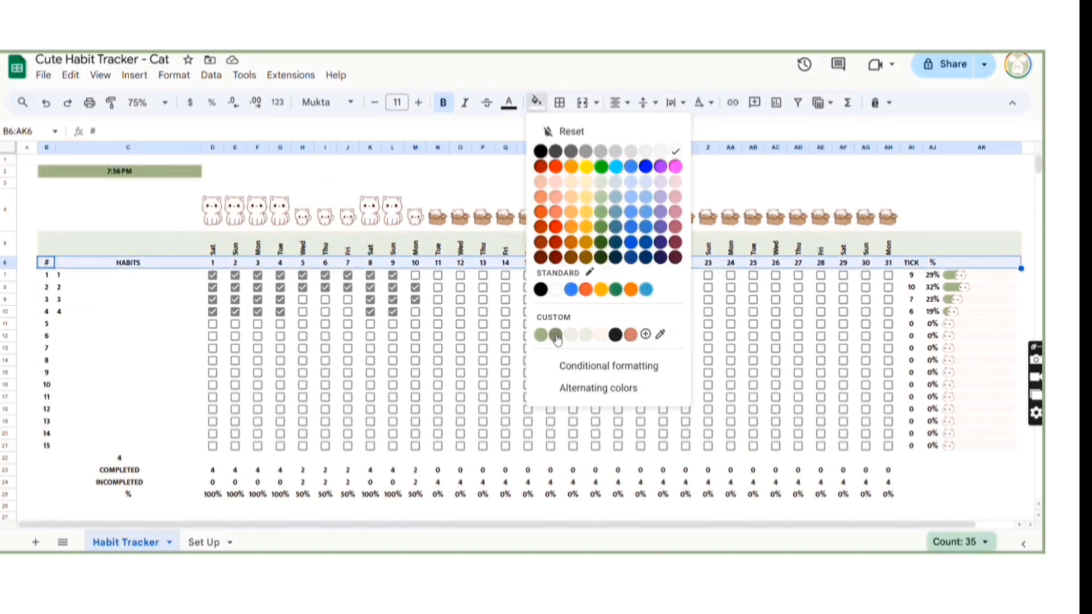
{"action": "left_click", "coordinate": [555, 334]}
{"action": "left_click", "coordinate": [536, 103]}
{"action": "left_click", "coordinate": [540, 334]}
{"action": "left_click_drag", "start_coordinate": [46, 275], "coordinate": [944, 495]}
{"action": "left_click", "coordinate": [536, 103]}
{"action": "left_click", "coordinate": [586, 335]}
{"action": "left_click", "coordinate": [114, 385]}
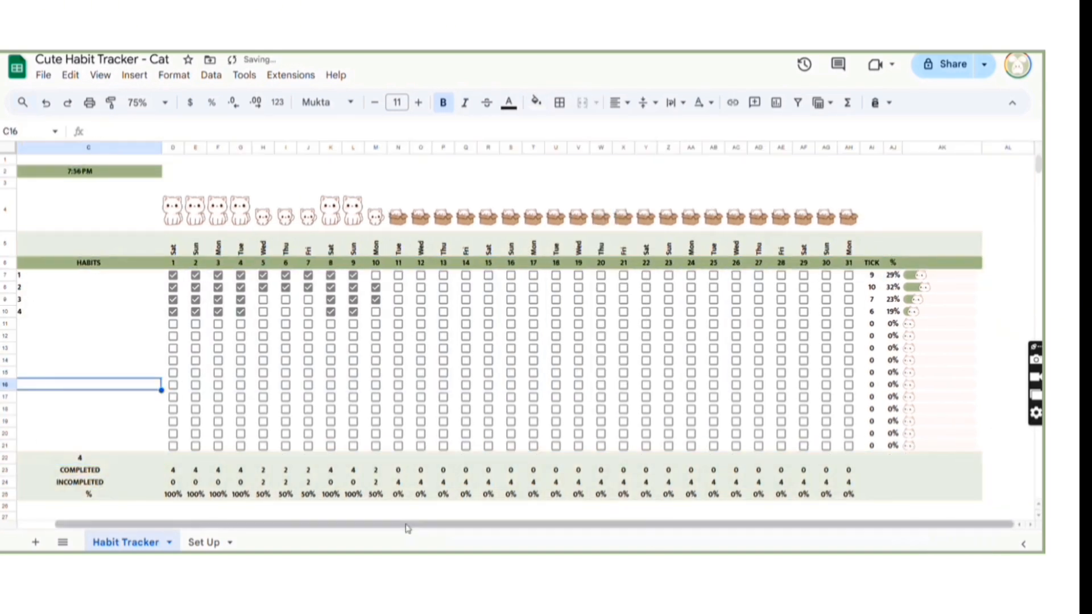
Set the text colour of the time cell B2:C2 and header row 6 to white.
{"action": "scroll", "coordinate": [407, 528], "scroll_direction": "left", "scroll_amount": 2}
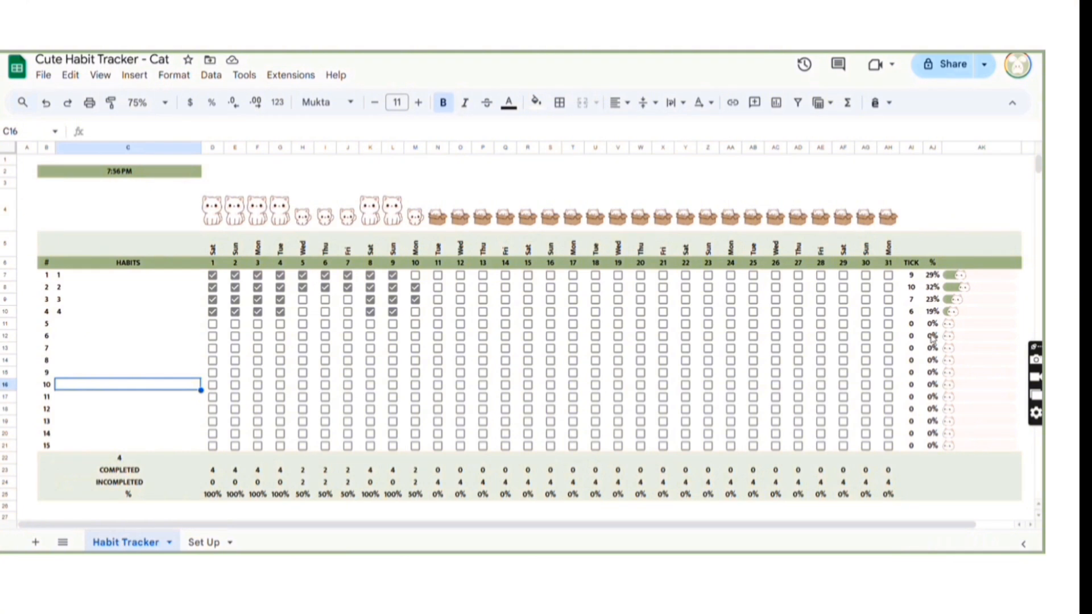
{"action": "left_click", "coordinate": [119, 171]}
{"action": "left_click", "coordinate": [509, 102]}
{"action": "left_click", "coordinate": [648, 152]}
{"action": "left_click", "coordinate": [5, 263]}
{"action": "left_click", "coordinate": [509, 102]}
{"action": "left_click", "coordinate": [649, 152]}
{"action": "left_click", "coordinate": [108, 397]}
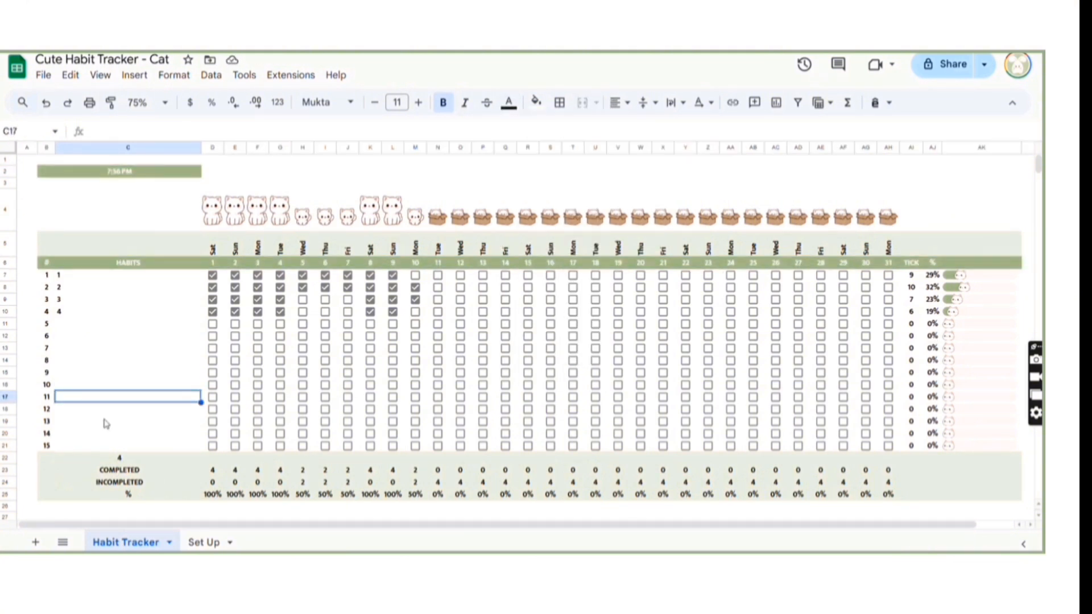
Add an outer border in the darker custom green around the tracker table B5:AK25.
{"action": "left_click_drag", "start_coordinate": [66, 249], "coordinate": [372, 398]}
{"action": "left_click", "coordinate": [46, 243]}
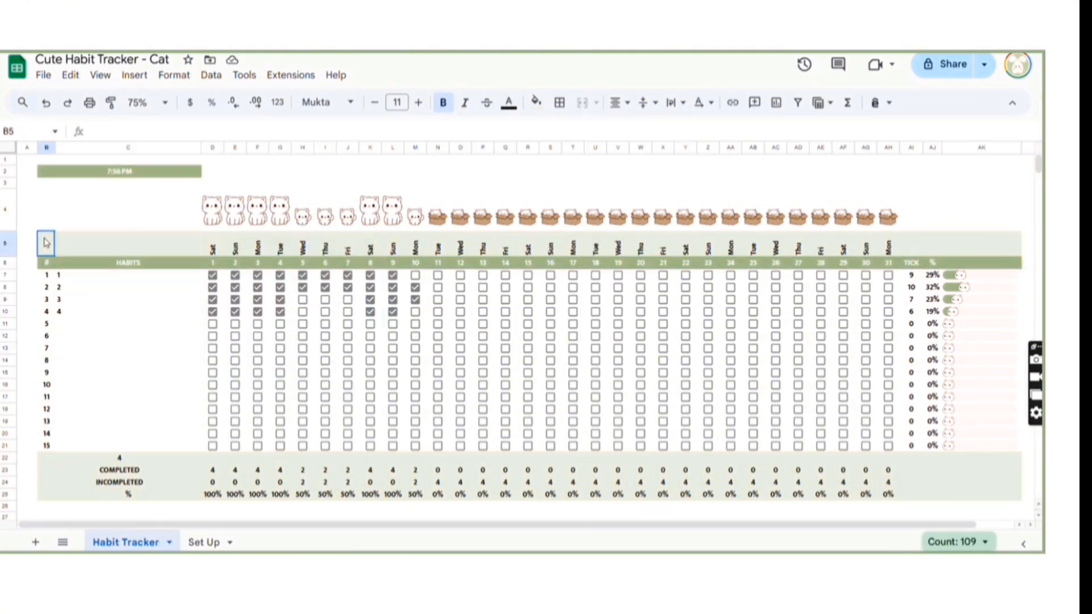
{"action": "left_click_drag", "start_coordinate": [46, 243], "coordinate": [970, 500]}
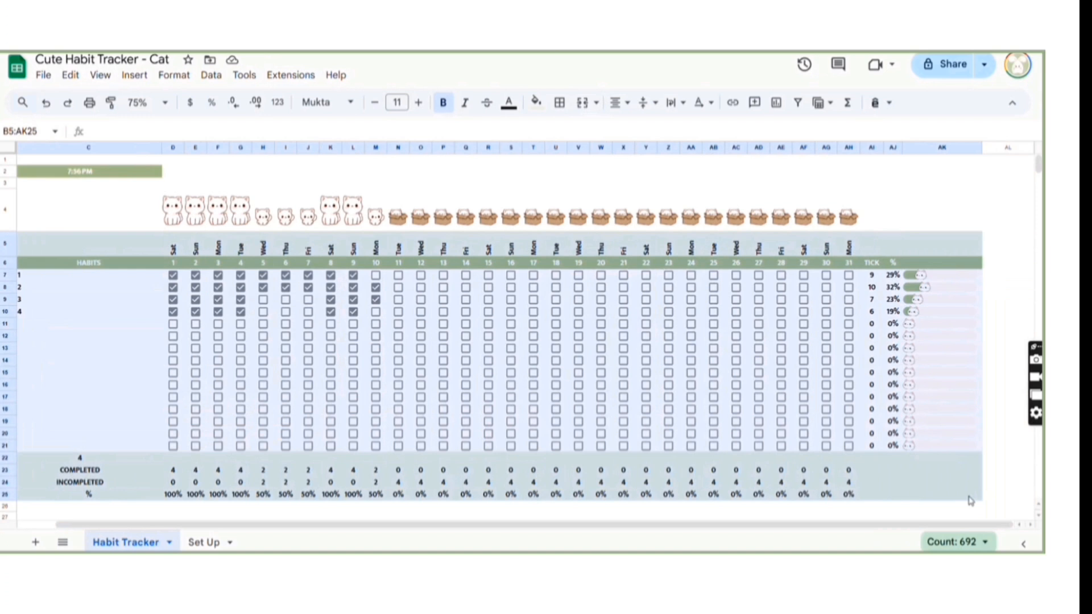
{"action": "left_click", "coordinate": [560, 104]}
{"action": "left_click", "coordinate": [685, 136]}
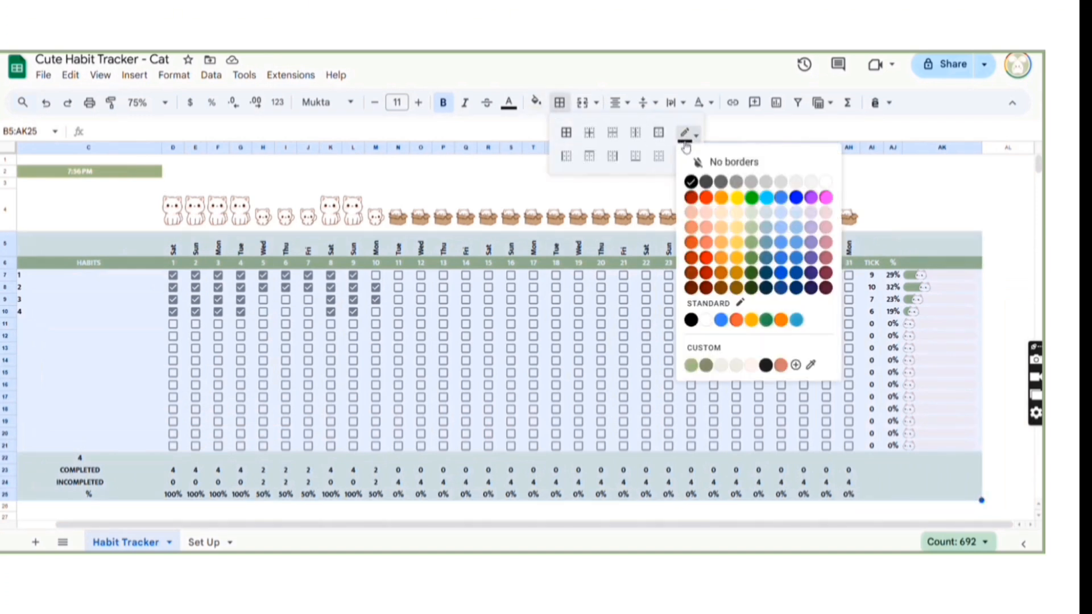
{"action": "left_click", "coordinate": [707, 368]}
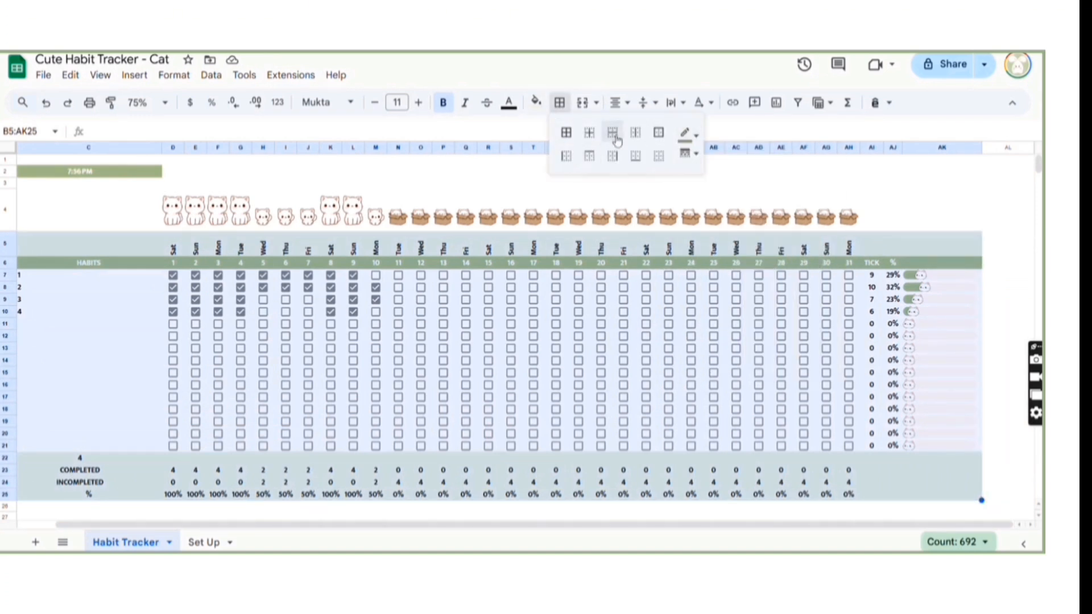
{"action": "left_click", "coordinate": [660, 135]}
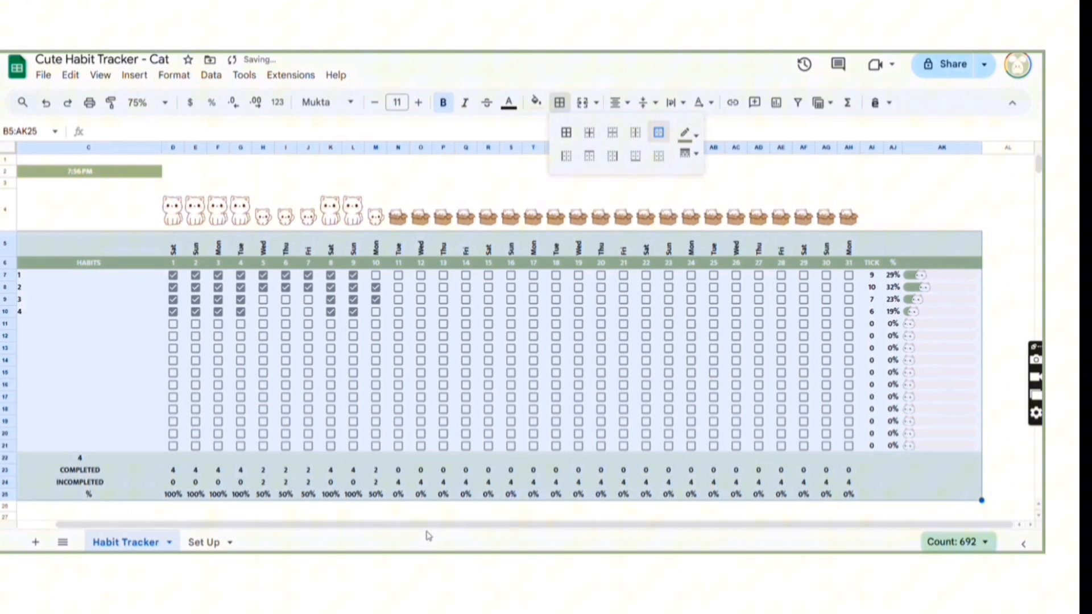
{"action": "left_click_drag", "start_coordinate": [421, 527], "coordinate": [378, 525]}
{"action": "left_click", "coordinate": [257, 397]}
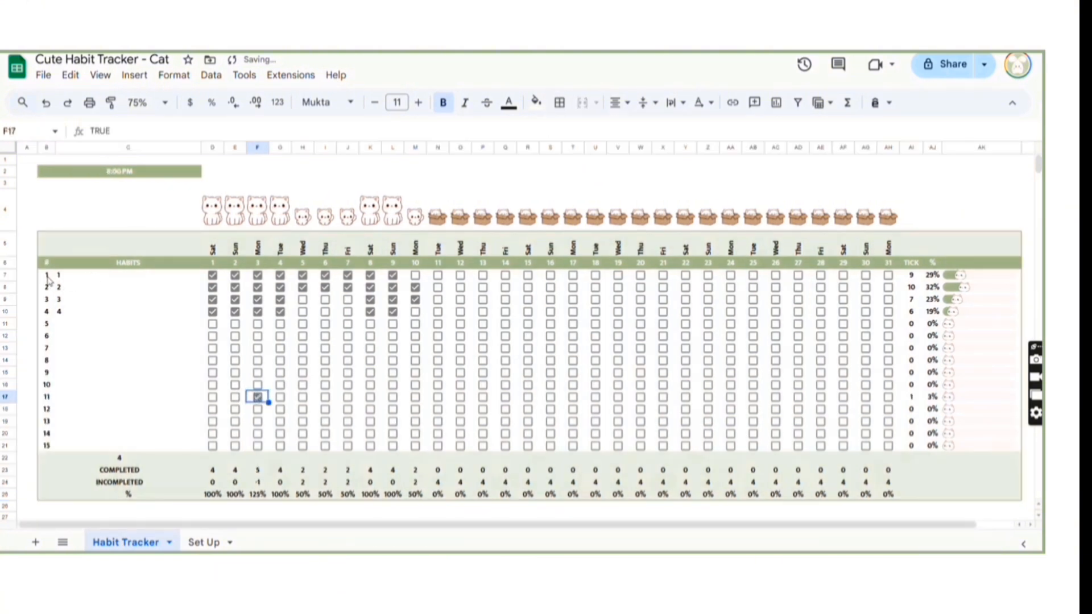
Add horizontal inner borders to the habit rows B7:AK21 and all borders to the tick and percentage cells AI7:AJ21.
{"action": "left_click_drag", "start_coordinate": [48, 277], "coordinate": [984, 449]}
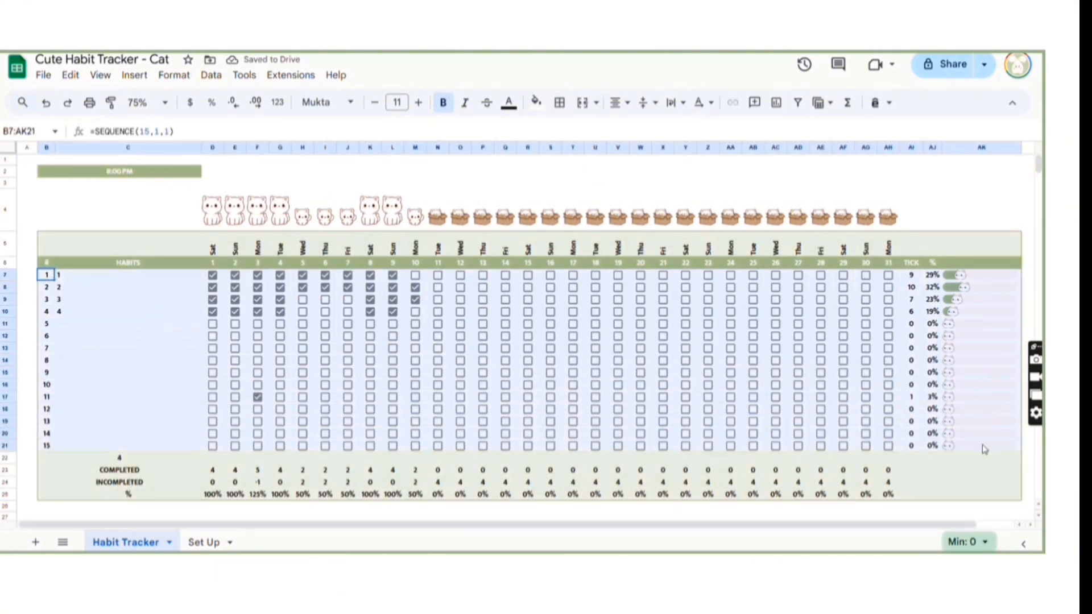
{"action": "left_click", "coordinate": [559, 103]}
{"action": "left_click", "coordinate": [613, 133]}
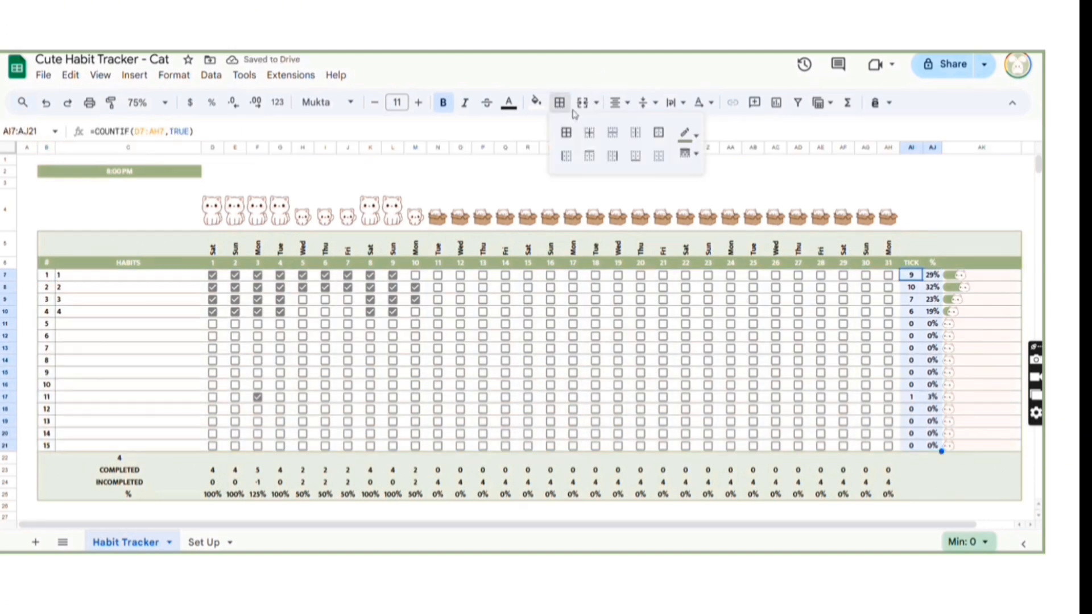
{"action": "left_click", "coordinate": [566, 133]}
{"action": "left_click", "coordinate": [135, 352]}
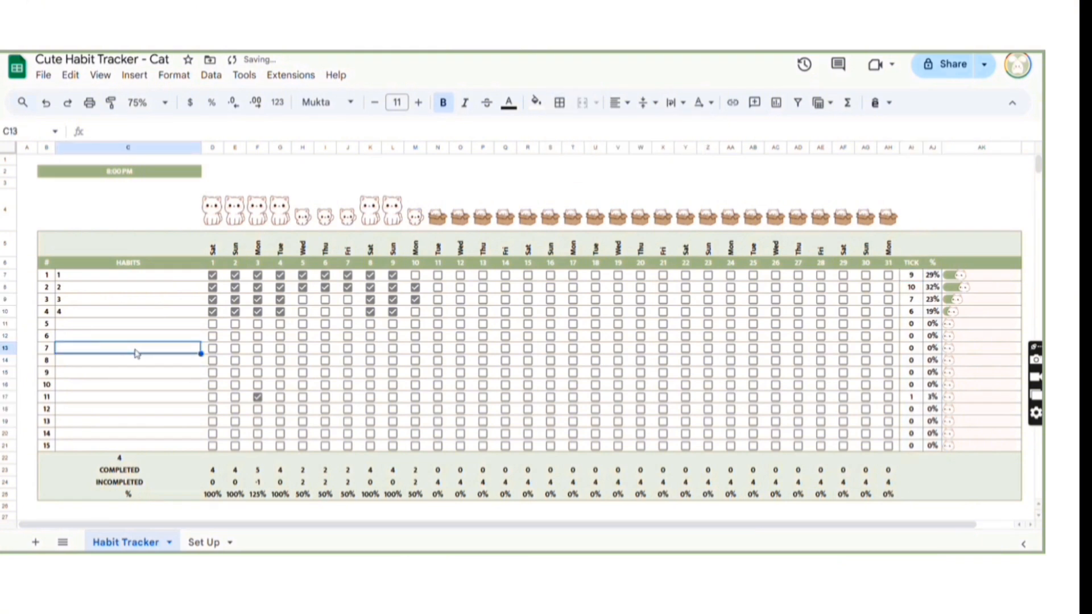
Add an outer border around the habit names in C7:C21.
{"action": "left_click_drag", "start_coordinate": [158, 275], "coordinate": [168, 446]}
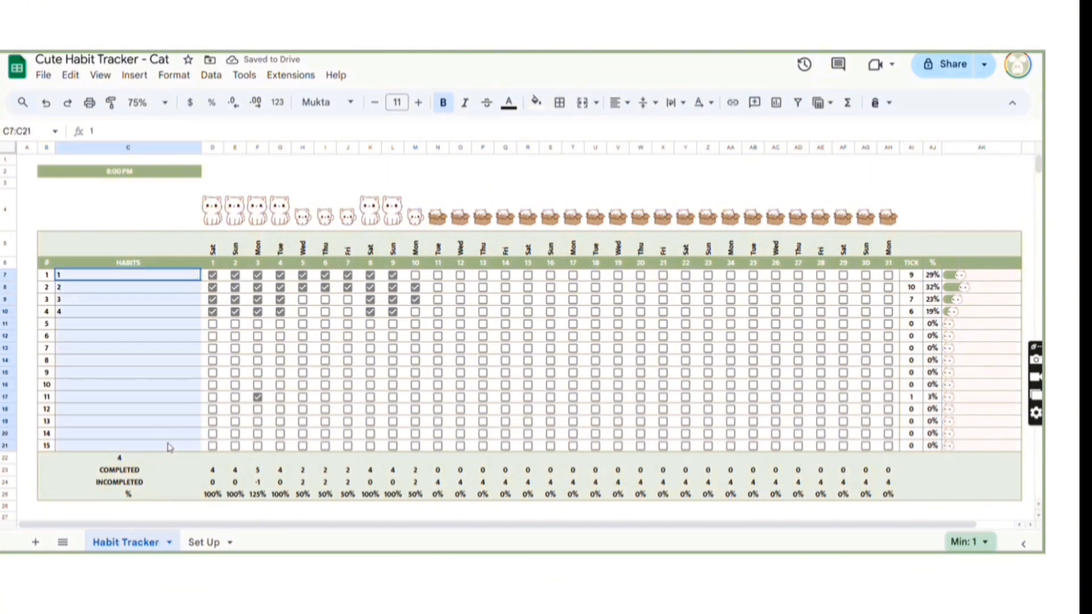
{"action": "left_click", "coordinate": [560, 102]}
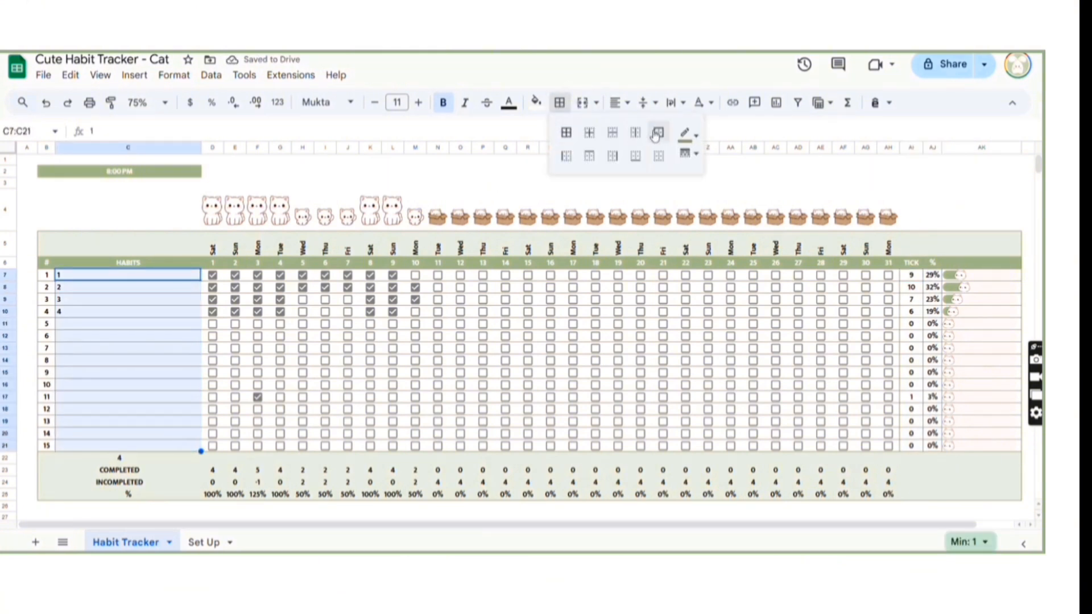
{"action": "left_click", "coordinate": [659, 132]}
{"action": "left_click", "coordinate": [157, 389]}
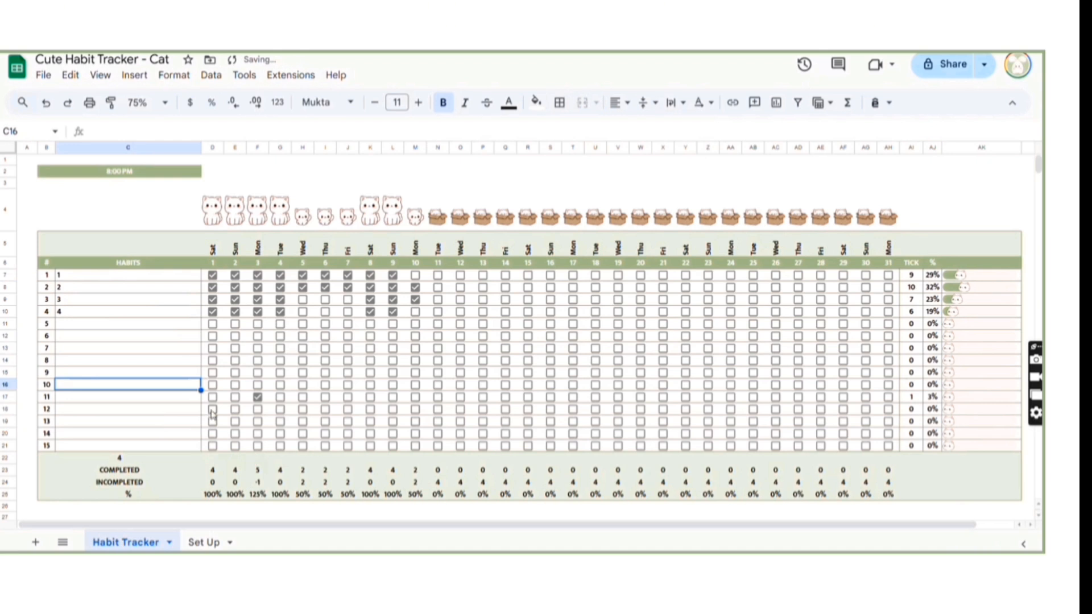